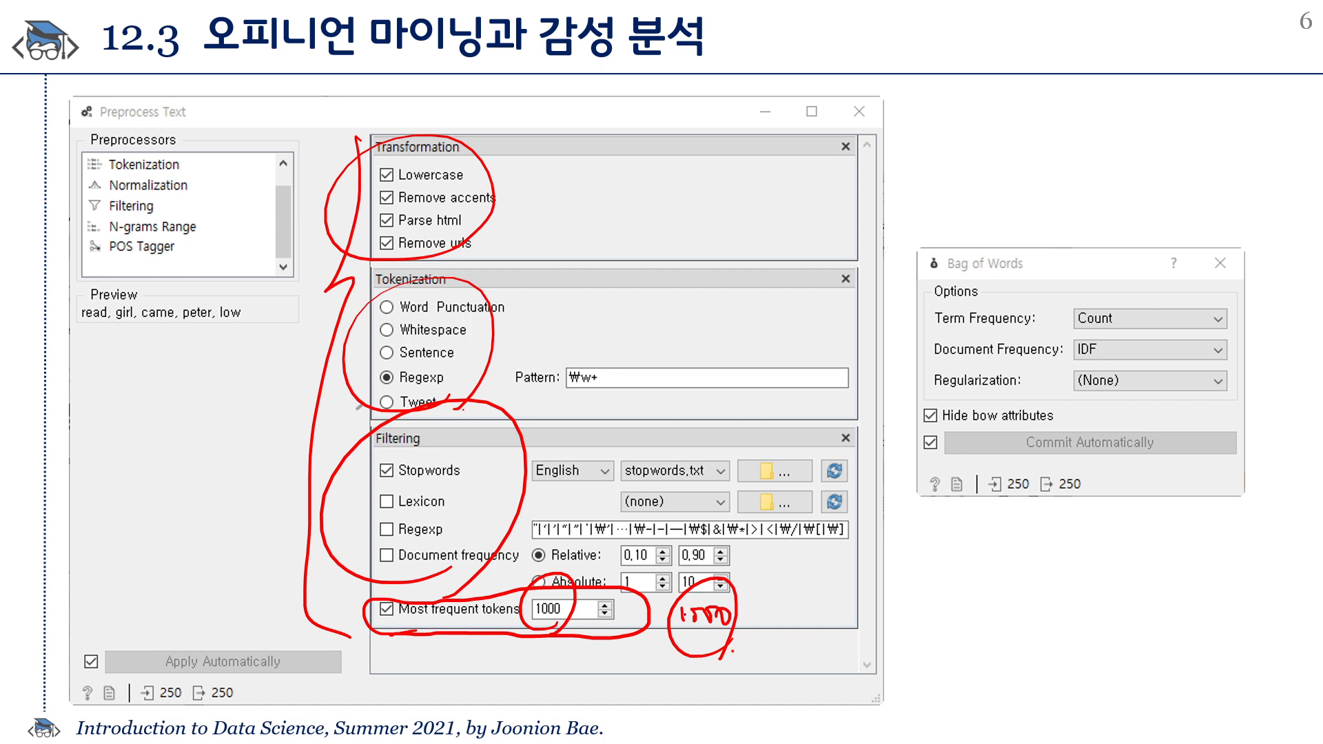
{"action": "key", "text": "e"}
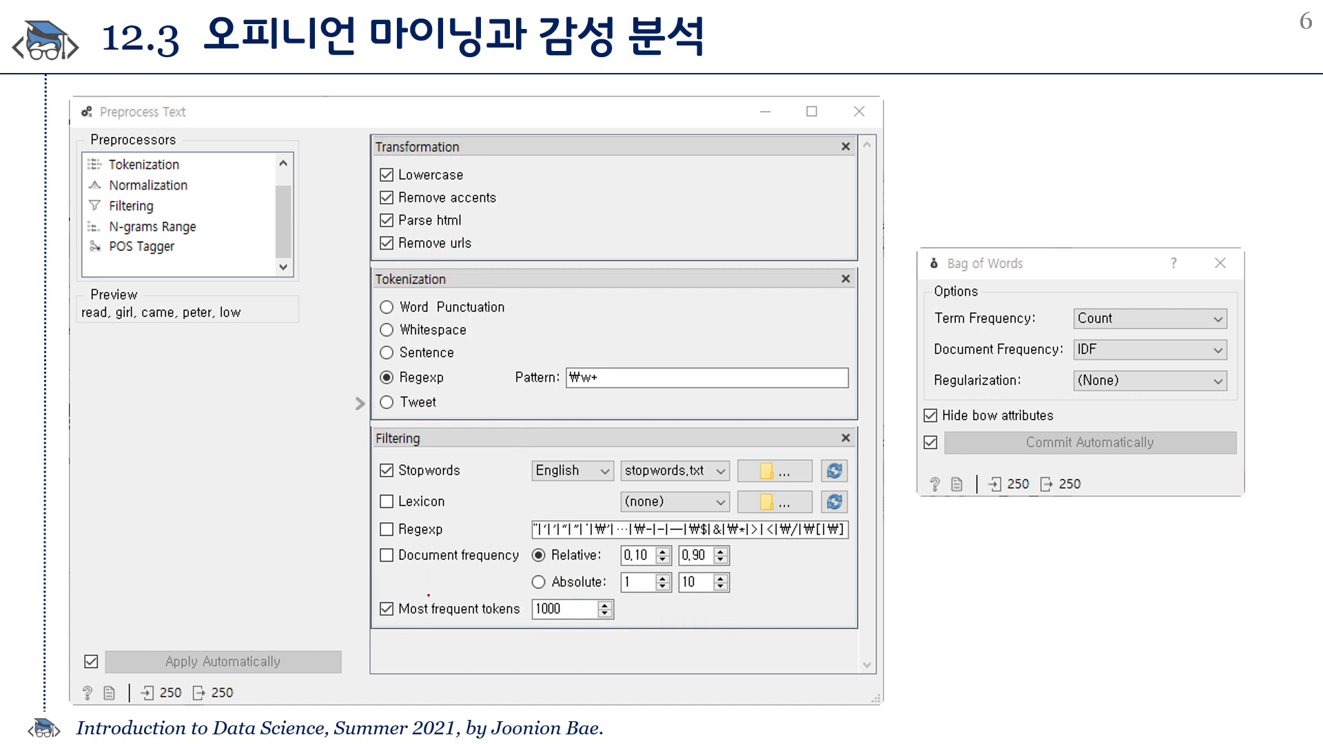
{"action": "left_click_drag", "start_coordinate": [381, 622], "coordinate": [643, 631]}
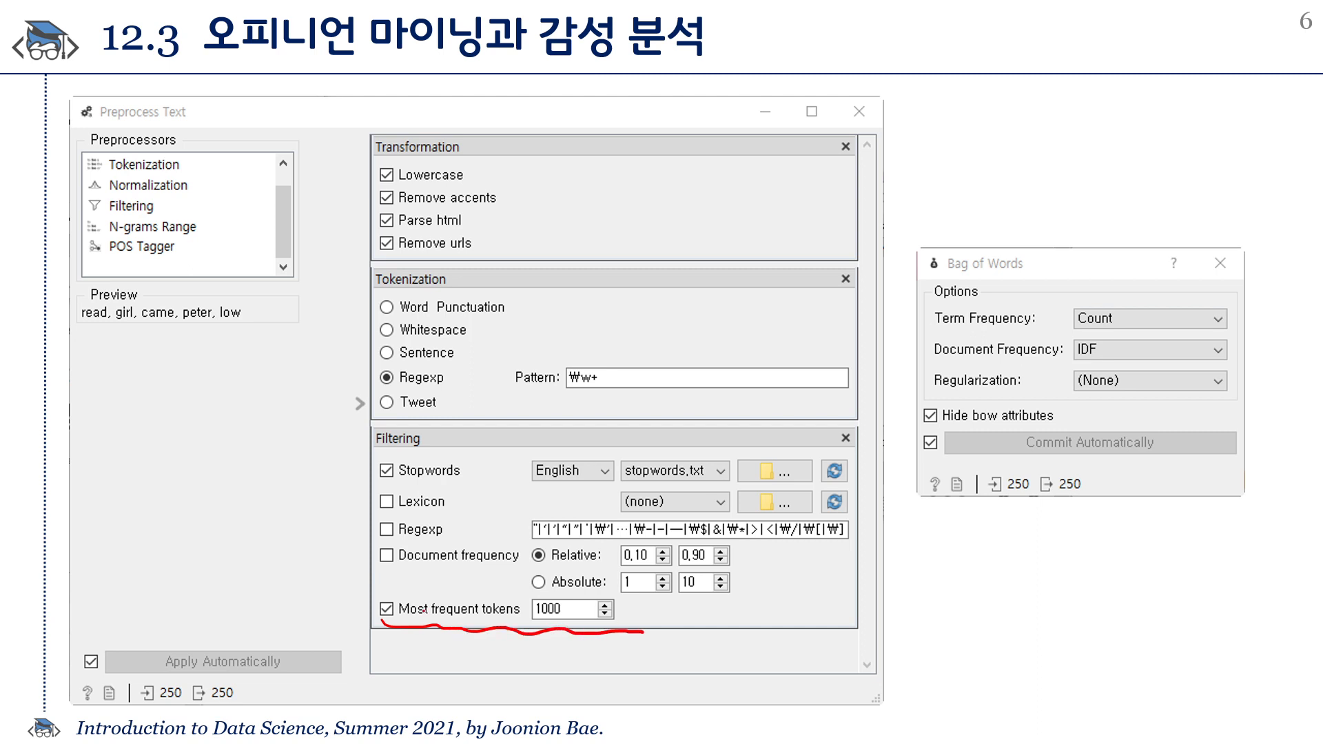
{"action": "left_click_drag", "start_coordinate": [373, 617], "coordinate": [395, 582]}
{"action": "mouse_move", "coordinate": [411, 635]}
{"action": "left_mouse_down"}
{"action": "mouse_move", "coordinate": [374, 646]}
{"action": "mouse_move", "coordinate": [346, 615]}
{"action": "left_mouse_up"}
{"action": "left_click_drag", "start_coordinate": [384, 578], "coordinate": [393, 646]}
{"action": "left_click_drag", "start_coordinate": [416, 642], "coordinate": [423, 639]}
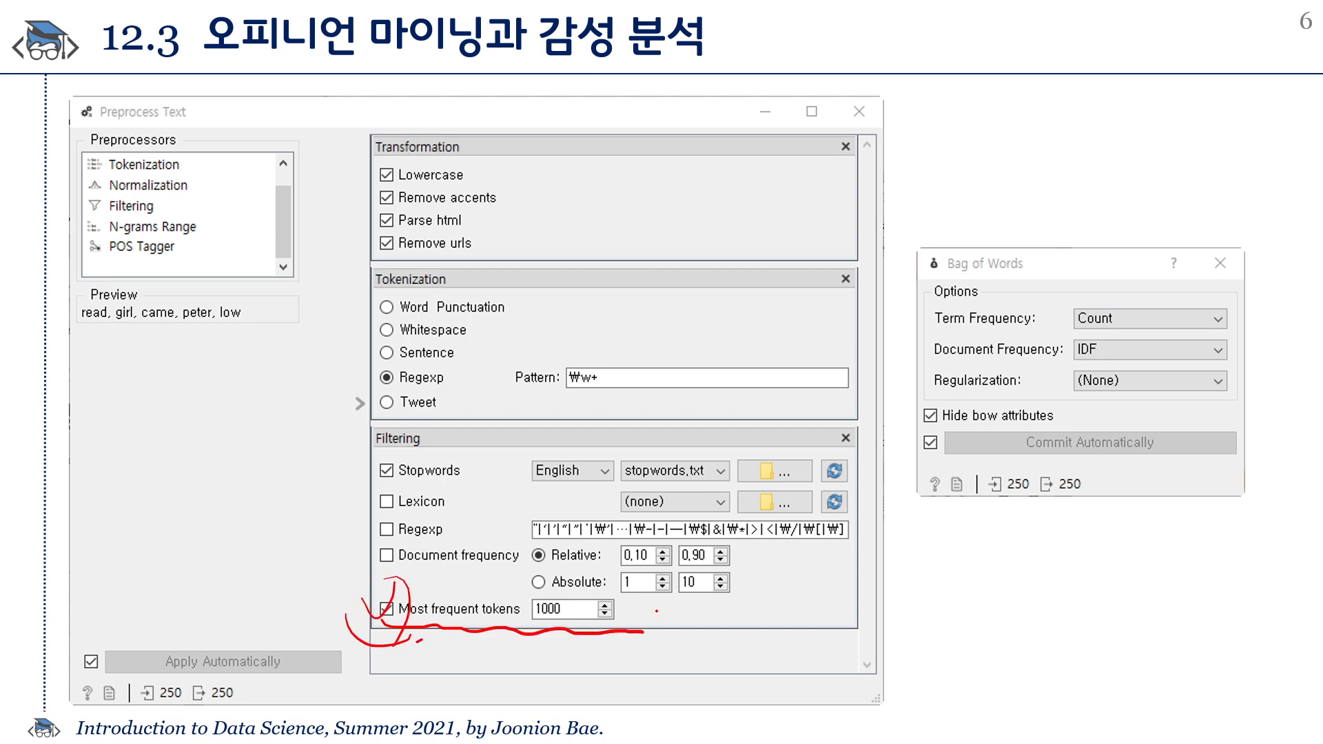
{"action": "key", "text": "e"}
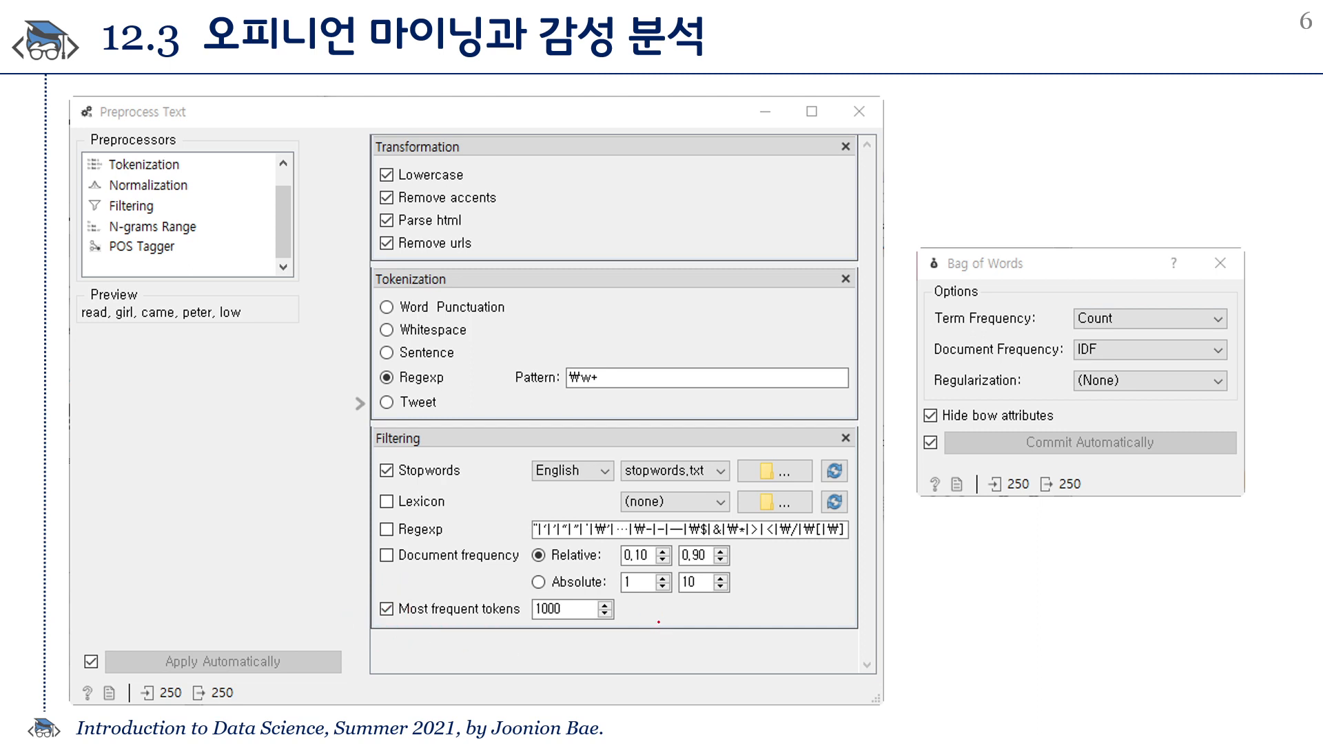
{"action": "left_click_drag", "start_coordinate": [1101, 329], "coordinate": [1094, 388]}
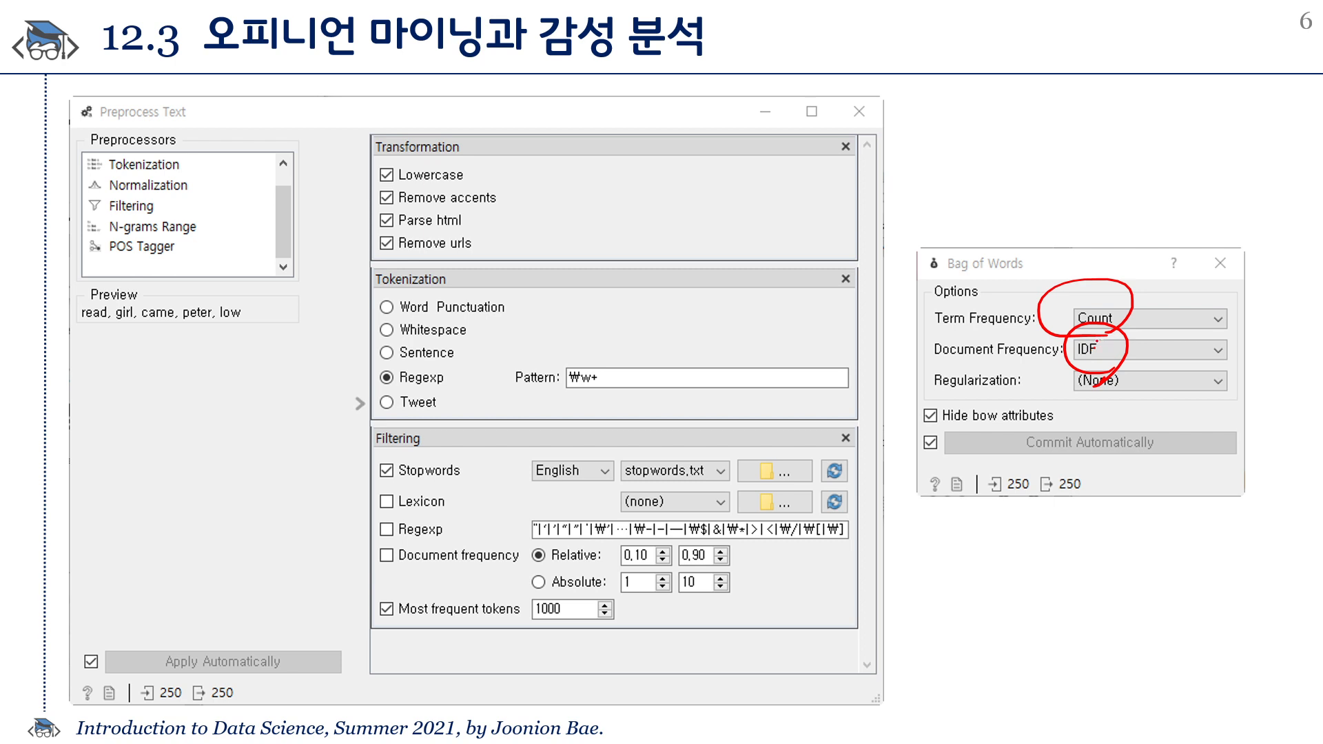
{"action": "left_click_drag", "start_coordinate": [929, 336], "coordinate": [968, 330]}
{"action": "mouse_move", "coordinate": [947, 343]}
{"action": "left_mouse_down"}
{"action": "mouse_move", "coordinate": [985, 313]}
{"action": "mouse_move", "coordinate": [987, 336]}
{"action": "left_mouse_up"}
{"action": "left_click_drag", "start_coordinate": [1107, 330], "coordinate": [1092, 337]}
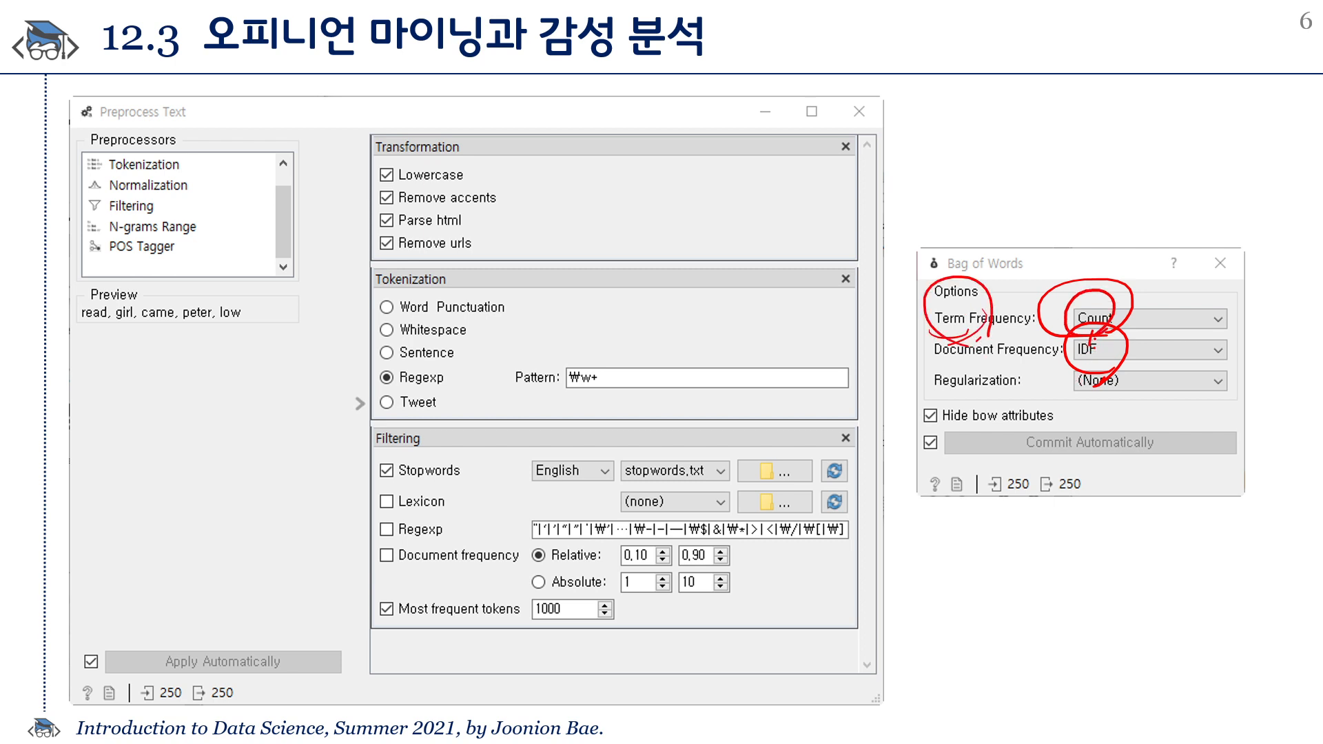
{"action": "key", "text": "e"}
{"action": "mouse_move", "coordinate": [921, 360]}
{"action": "left_mouse_down"}
{"action": "mouse_move", "coordinate": [1098, 358]}
{"action": "mouse_move", "coordinate": [1094, 376]}
{"action": "left_mouse_up"}
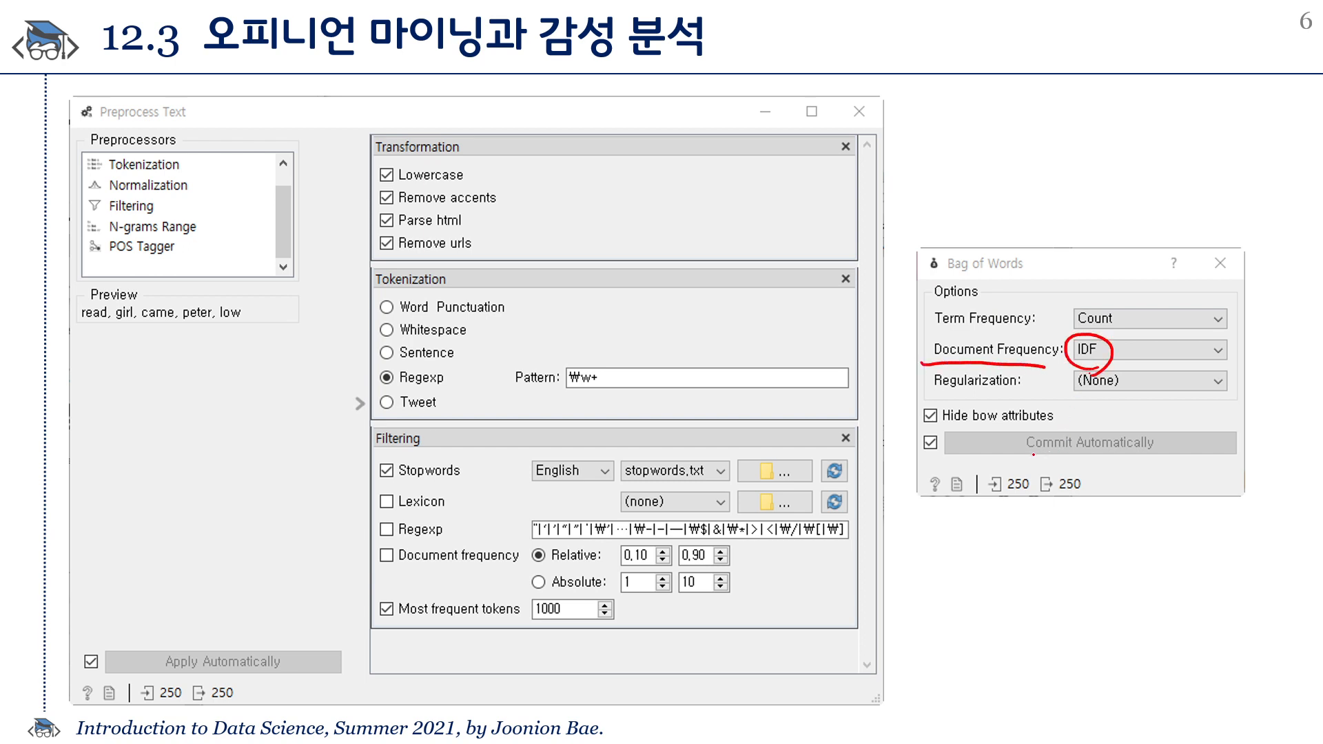
{"action": "key", "text": "e"}
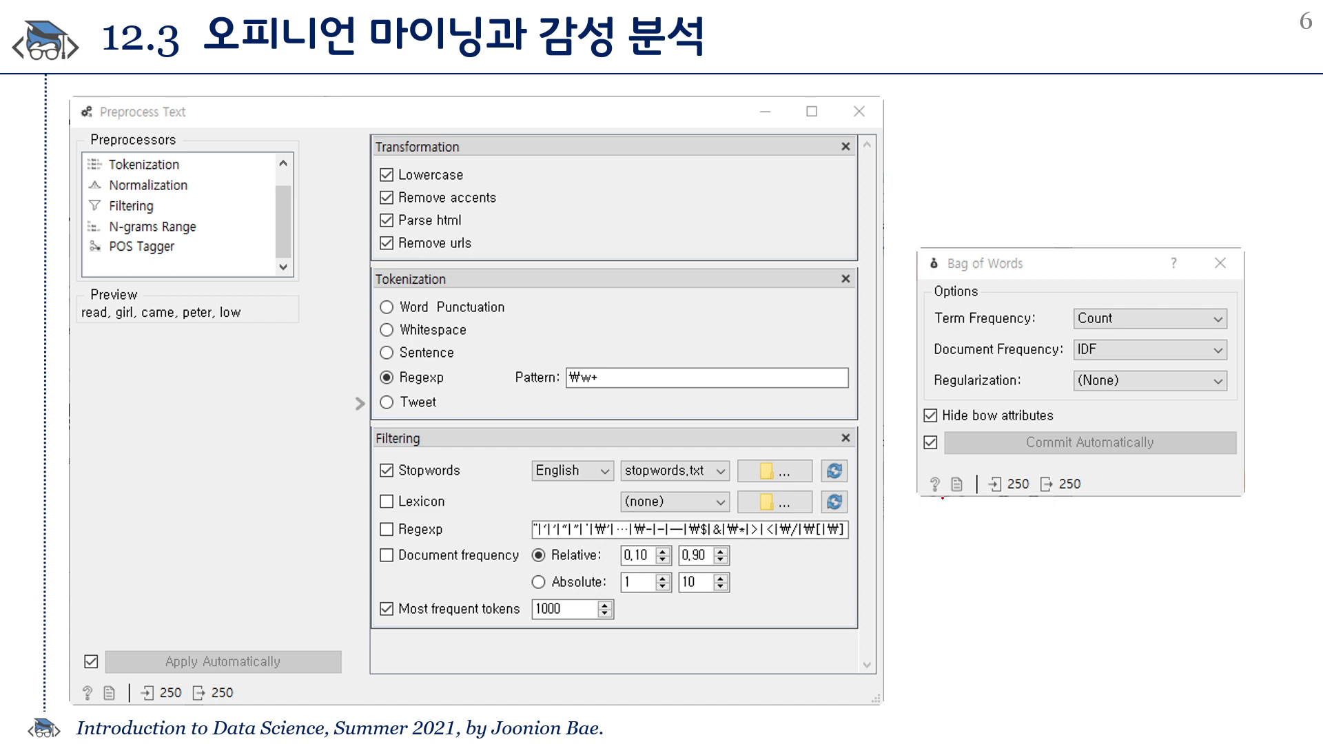
{"action": "key", "text": "Right"}
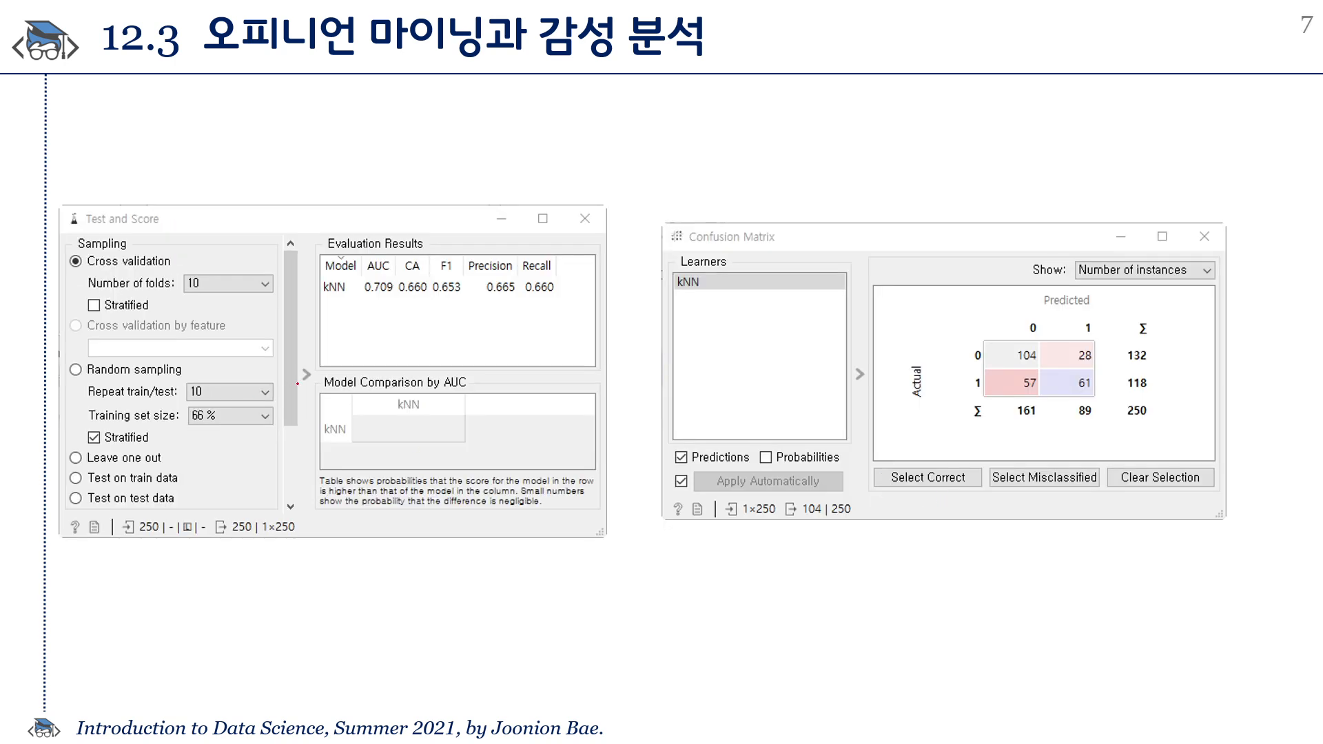
{"action": "mouse_move", "coordinate": [337, 262]}
{"action": "left_mouse_down"}
{"action": "mouse_move", "coordinate": [344, 308]}
{"action": "mouse_move", "coordinate": [396, 305]}
{"action": "left_mouse_up"}
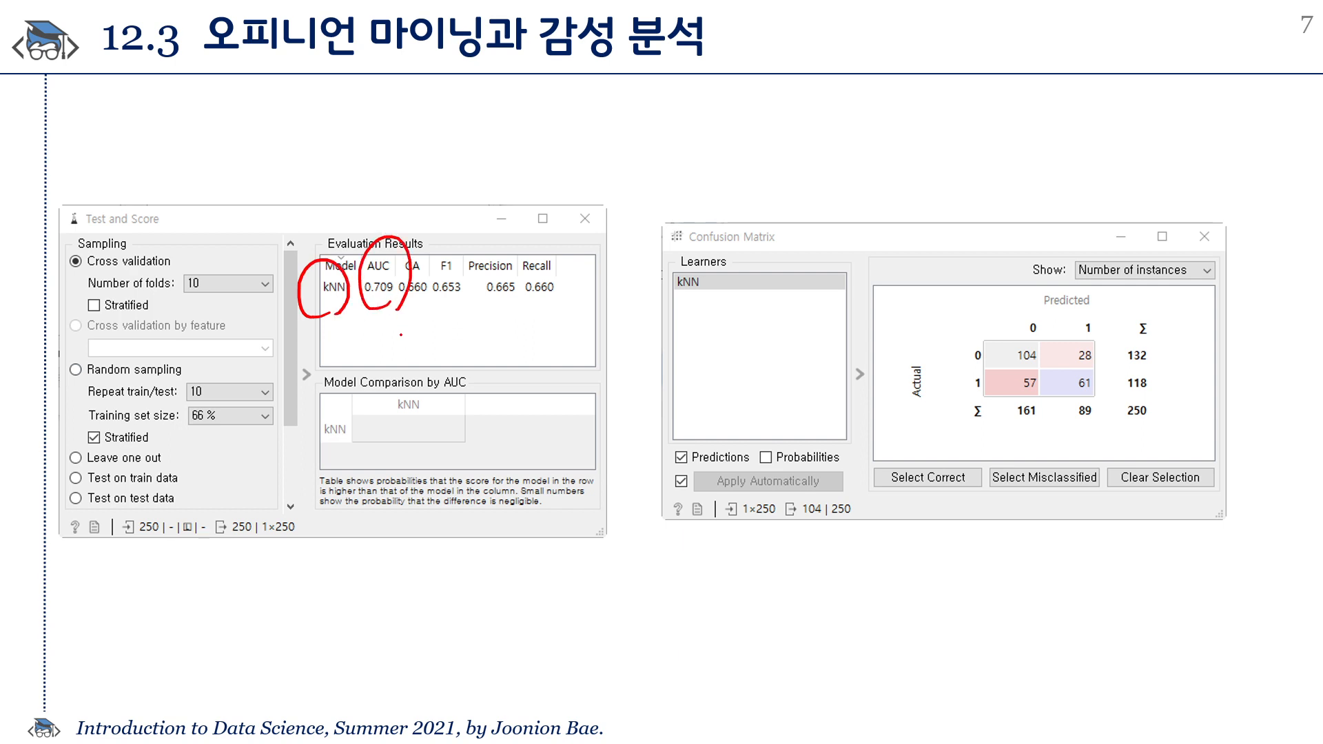
{"action": "left_click_drag", "start_coordinate": [455, 256], "coordinate": [461, 319]}
{"action": "mouse_move", "coordinate": [1031, 328]}
{"action": "left_mouse_down"}
{"action": "mouse_move", "coordinate": [1020, 368]}
{"action": "mouse_move", "coordinate": [1038, 331]}
{"action": "left_mouse_up"}
{"action": "left_click_drag", "start_coordinate": [1083, 373], "coordinate": [1085, 413]}
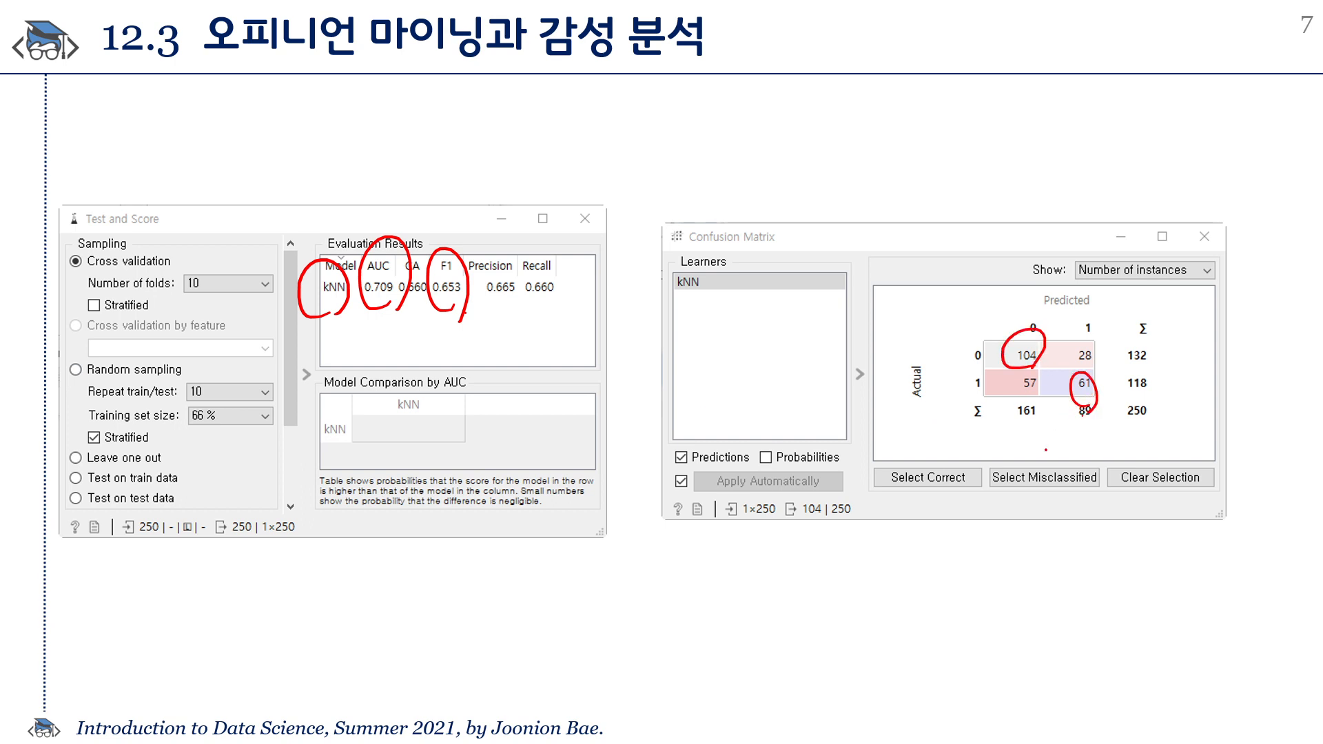
{"action": "mouse_move", "coordinate": [1036, 437]}
{"action": "left_mouse_down"}
{"action": "mouse_move", "coordinate": [1038, 462]}
{"action": "mouse_move", "coordinate": [1057, 466]}
{"action": "left_mouse_up"}
{"action": "left_click_drag", "start_coordinate": [1057, 445], "coordinate": [1082, 448]}
{"action": "mouse_move", "coordinate": [1049, 375]}
{"action": "left_mouse_down"}
{"action": "mouse_move", "coordinate": [1023, 401]}
{"action": "mouse_move", "coordinate": [1057, 372]}
{"action": "left_mouse_up"}
{"action": "mouse_move", "coordinate": [1087, 345]}
{"action": "left_mouse_down"}
{"action": "mouse_move", "coordinate": [1069, 364]}
{"action": "mouse_move", "coordinate": [1101, 360]}
{"action": "left_mouse_up"}
{"action": "left_click_drag", "start_coordinate": [1109, 453], "coordinate": [1109, 462]}
{"action": "left_click_drag", "start_coordinate": [1124, 441], "coordinate": [1125, 472]}
{"action": "left_click_drag", "start_coordinate": [1124, 451], "coordinate": [1134, 448]}
{"action": "mouse_move", "coordinate": [1136, 483]}
{"action": "left_mouse_down"}
{"action": "mouse_move", "coordinate": [1103, 484]}
{"action": "mouse_move", "coordinate": [1132, 497]}
{"action": "left_mouse_up"}
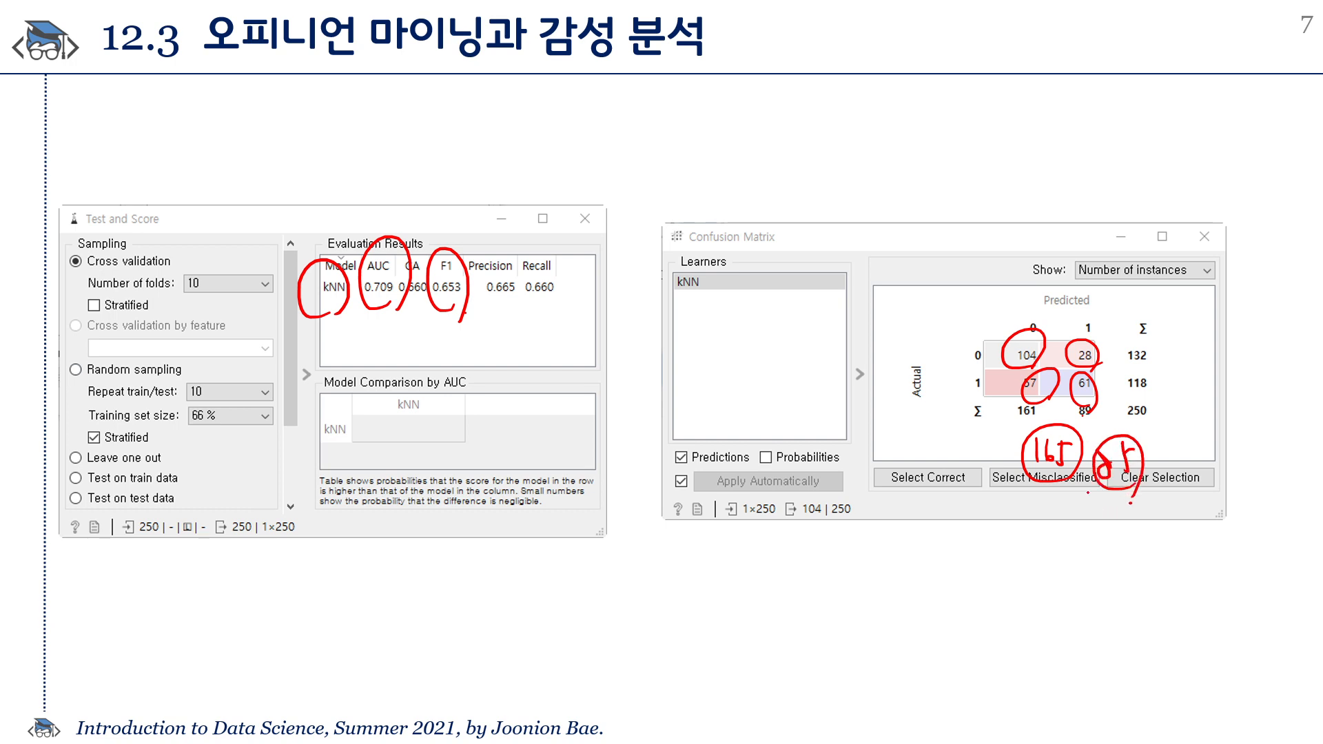
{"action": "key", "text": "e"}
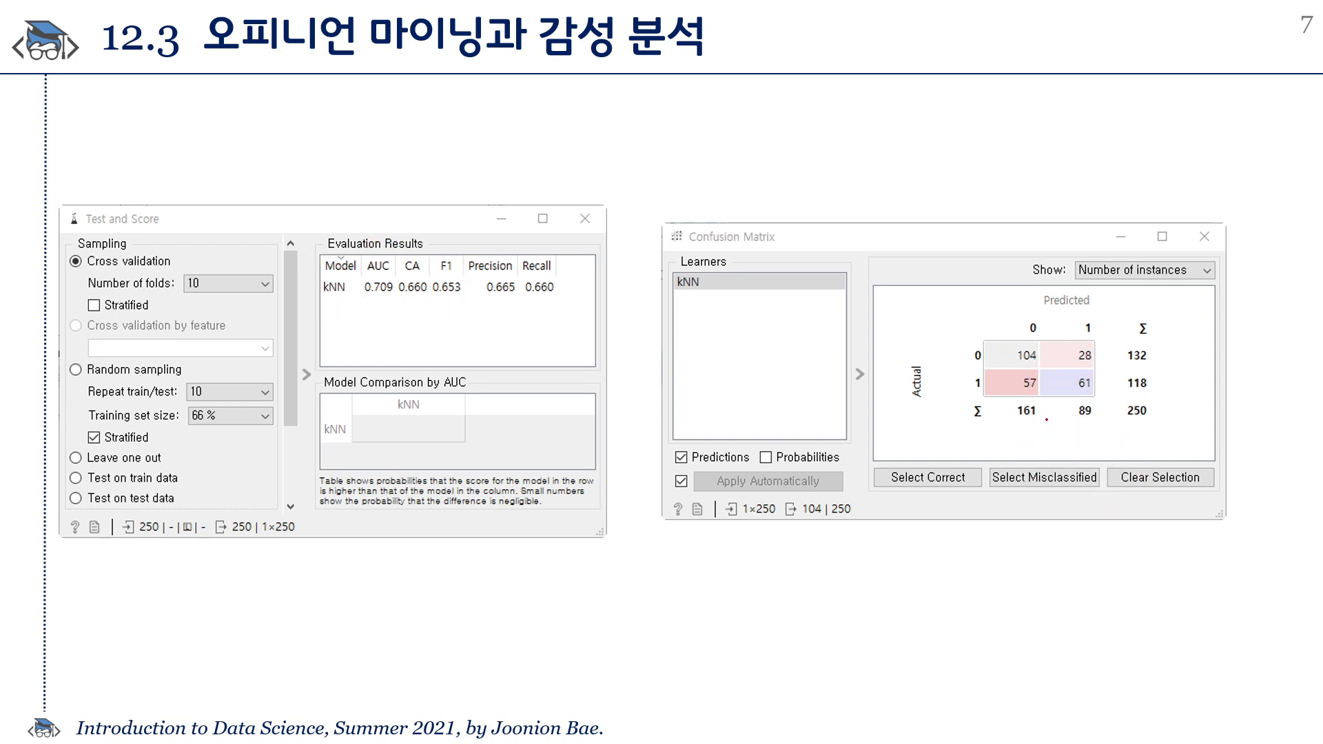
{"action": "left_click_drag", "start_coordinate": [1069, 459], "coordinate": [973, 371]}
{"action": "mouse_move", "coordinate": [1108, 304]}
{"action": "left_mouse_down"}
{"action": "mouse_move", "coordinate": [1125, 430]}
{"action": "mouse_move", "coordinate": [1054, 479]}
{"action": "left_mouse_up"}
{"action": "left_click_drag", "start_coordinate": [1087, 470], "coordinate": [1113, 463]}
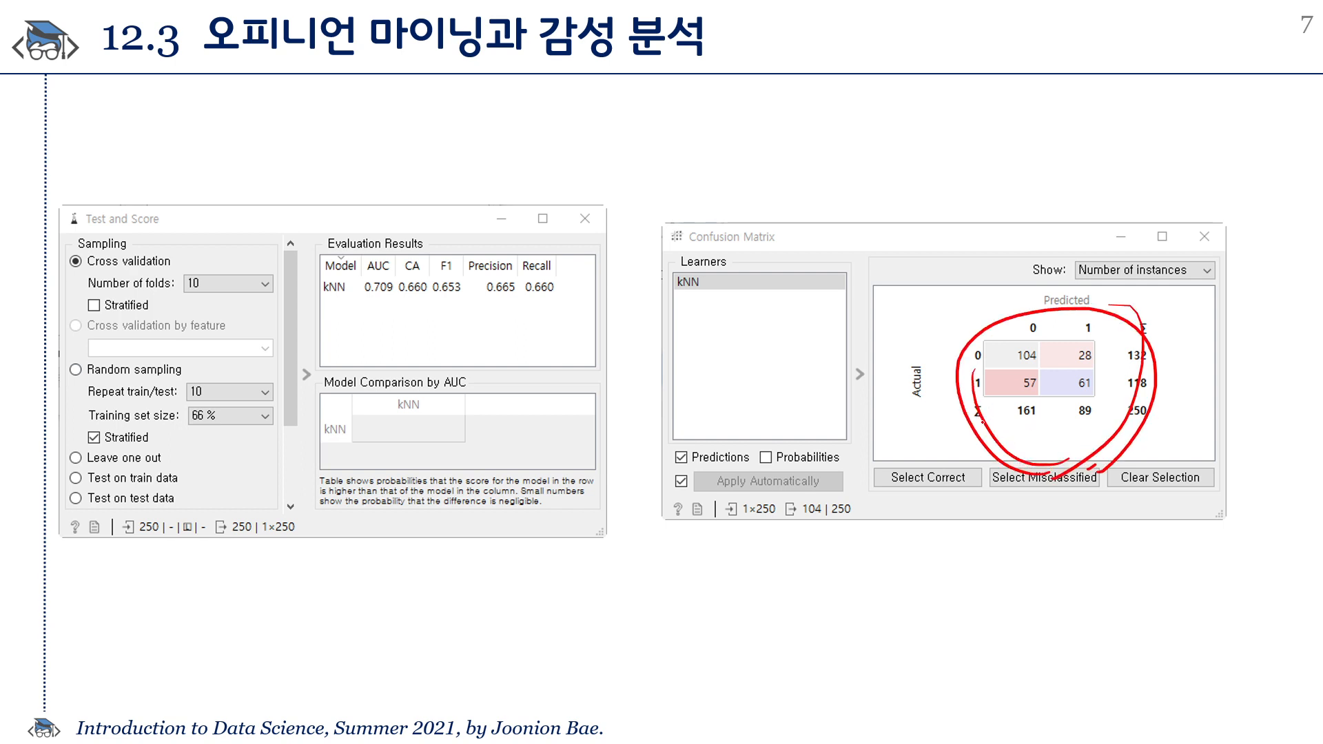
{"action": "key", "text": "e"}
{"action": "key", "text": "Right"}
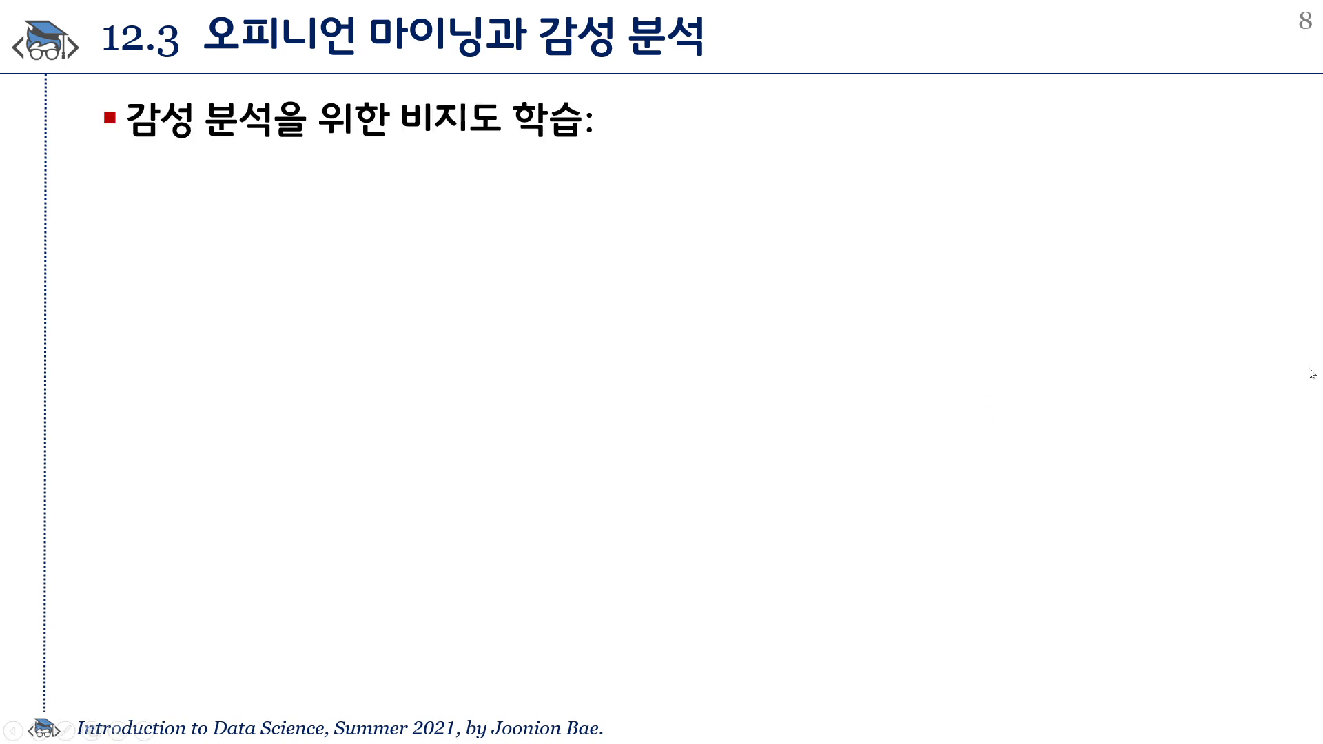
Switch to Orange and, in the File widget, apply the categorical type and target role to the sentiment column of labeledTrainData.tsv.
{"action": "key", "text": "alt+Tab"}
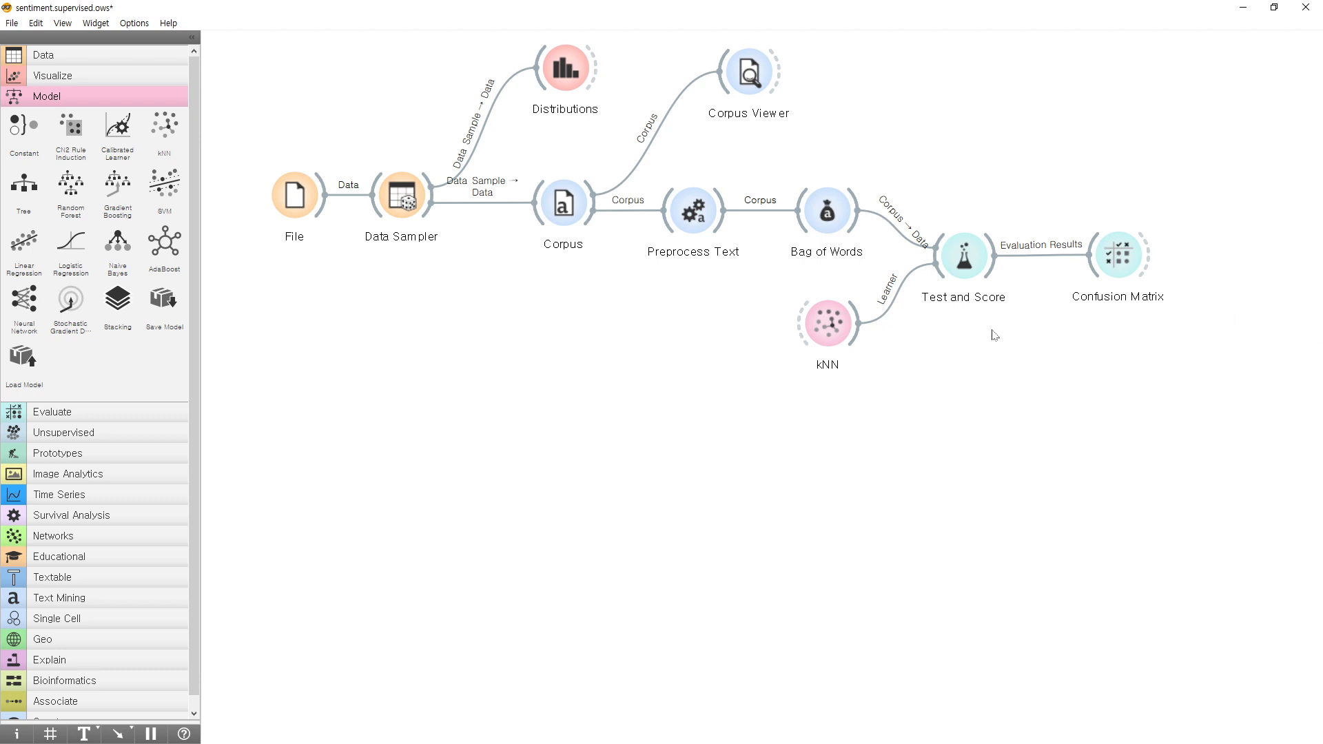
{"action": "double_click", "coordinate": [295, 195]}
{"action": "left_click_drag", "start_coordinate": [628, 235], "coordinate": [373, 301]}
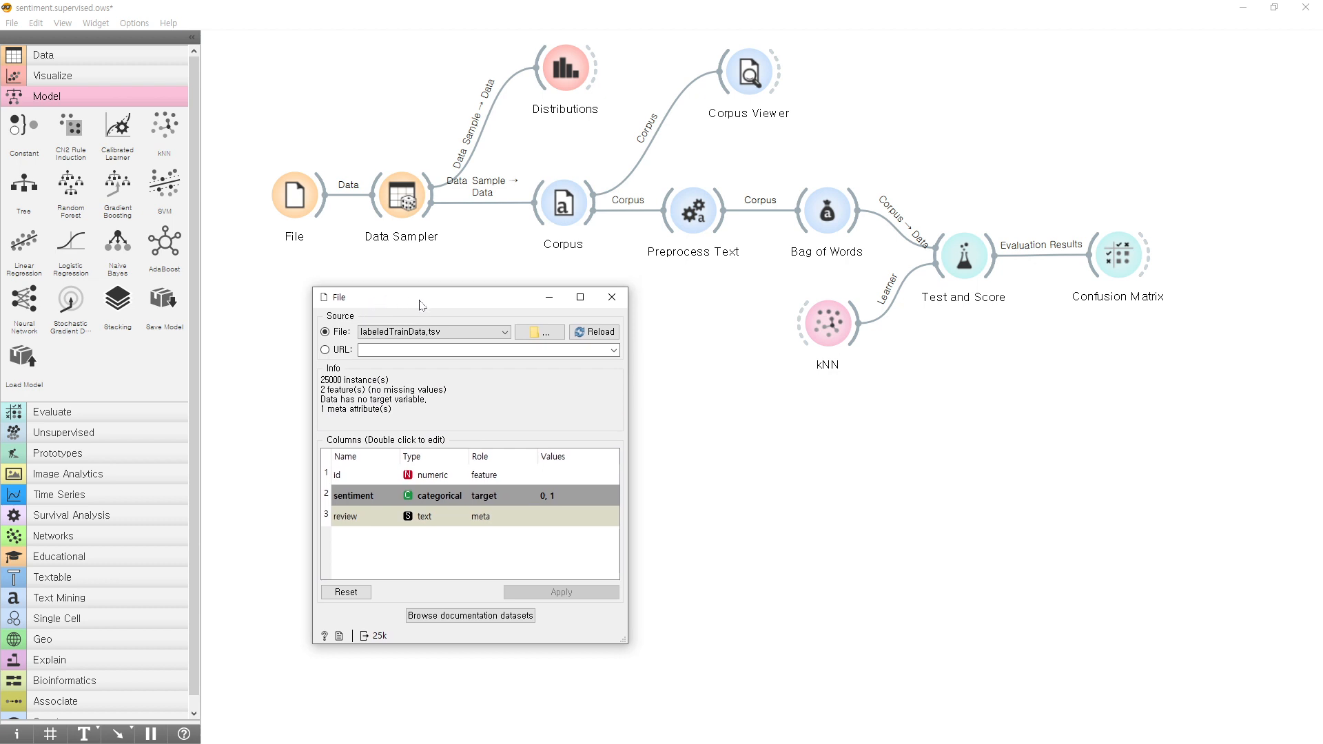
{"action": "left_click_drag", "start_coordinate": [466, 308], "coordinate": [447, 290]}
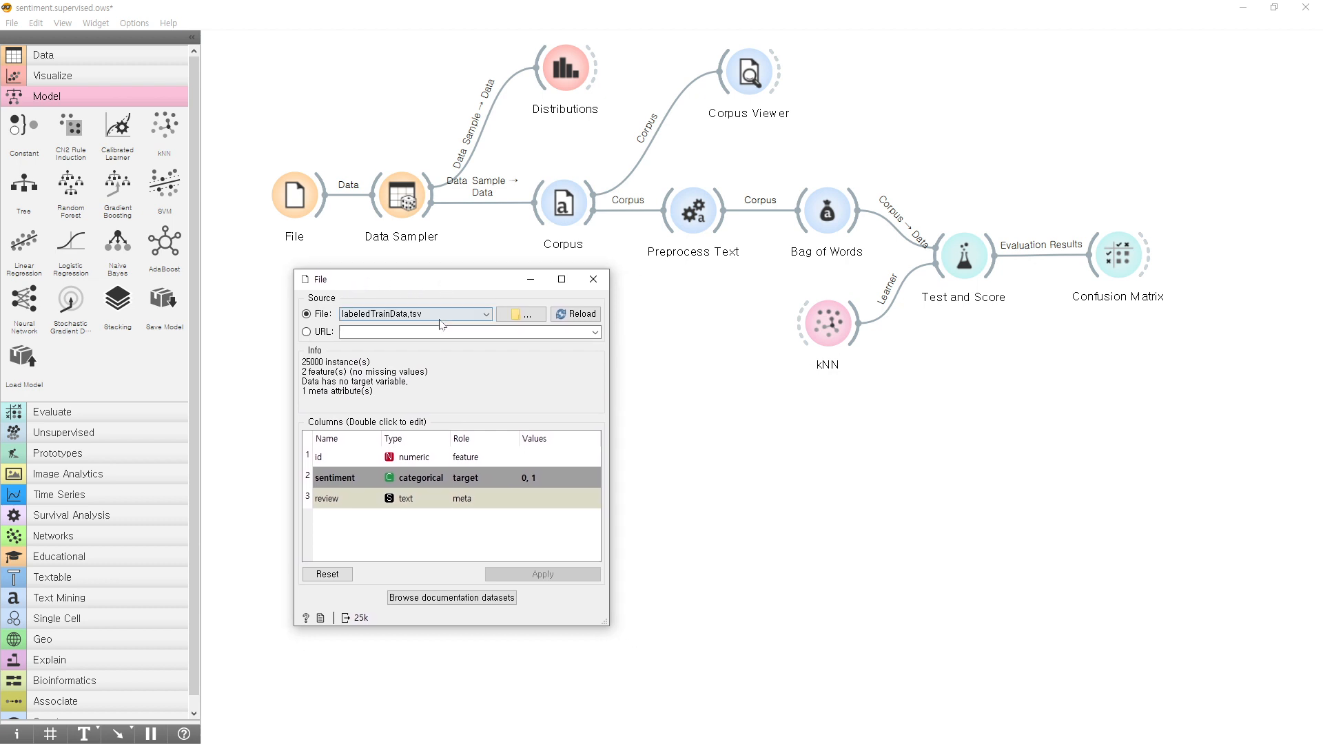
{"action": "double_click", "coordinate": [395, 478]}
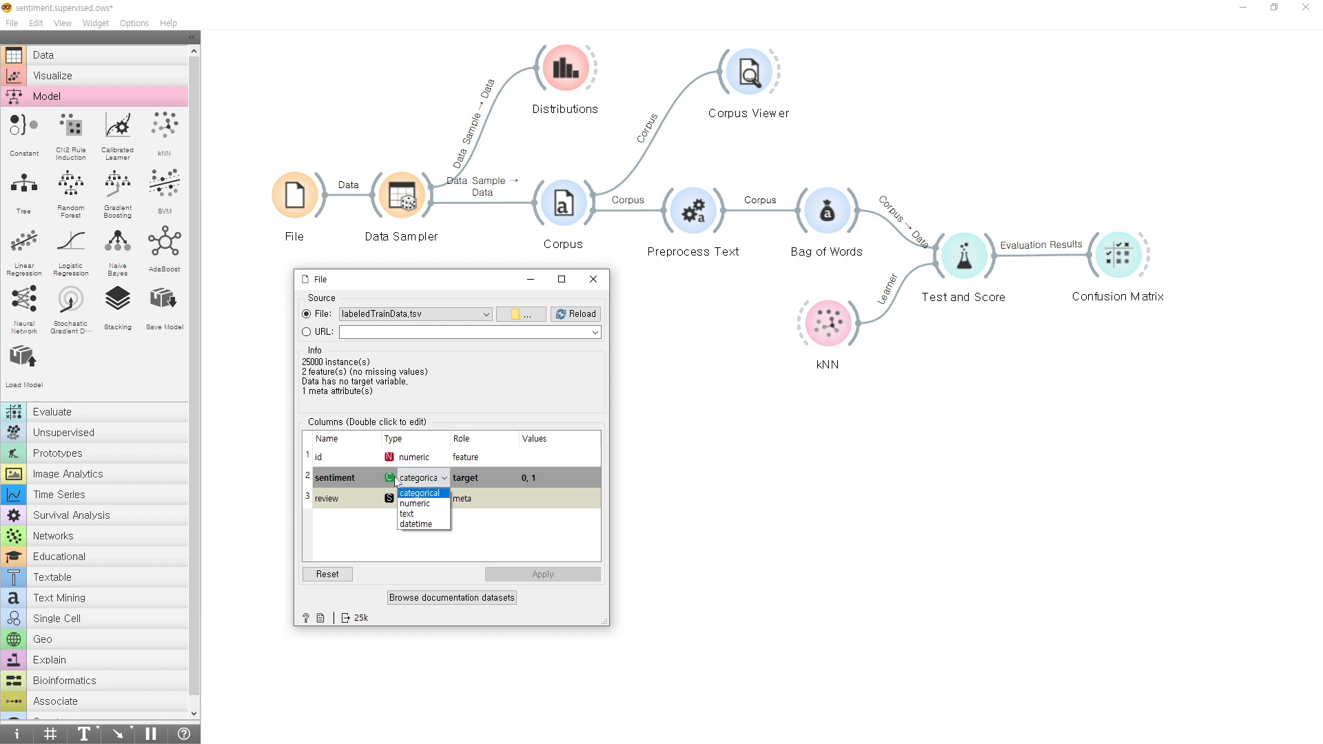
{"action": "left_click", "coordinate": [429, 492]}
{"action": "double_click", "coordinate": [479, 478]}
{"action": "left_click", "coordinate": [482, 478]}
{"action": "left_click", "coordinate": [544, 574]}
{"action": "left_click", "coordinate": [531, 279]}
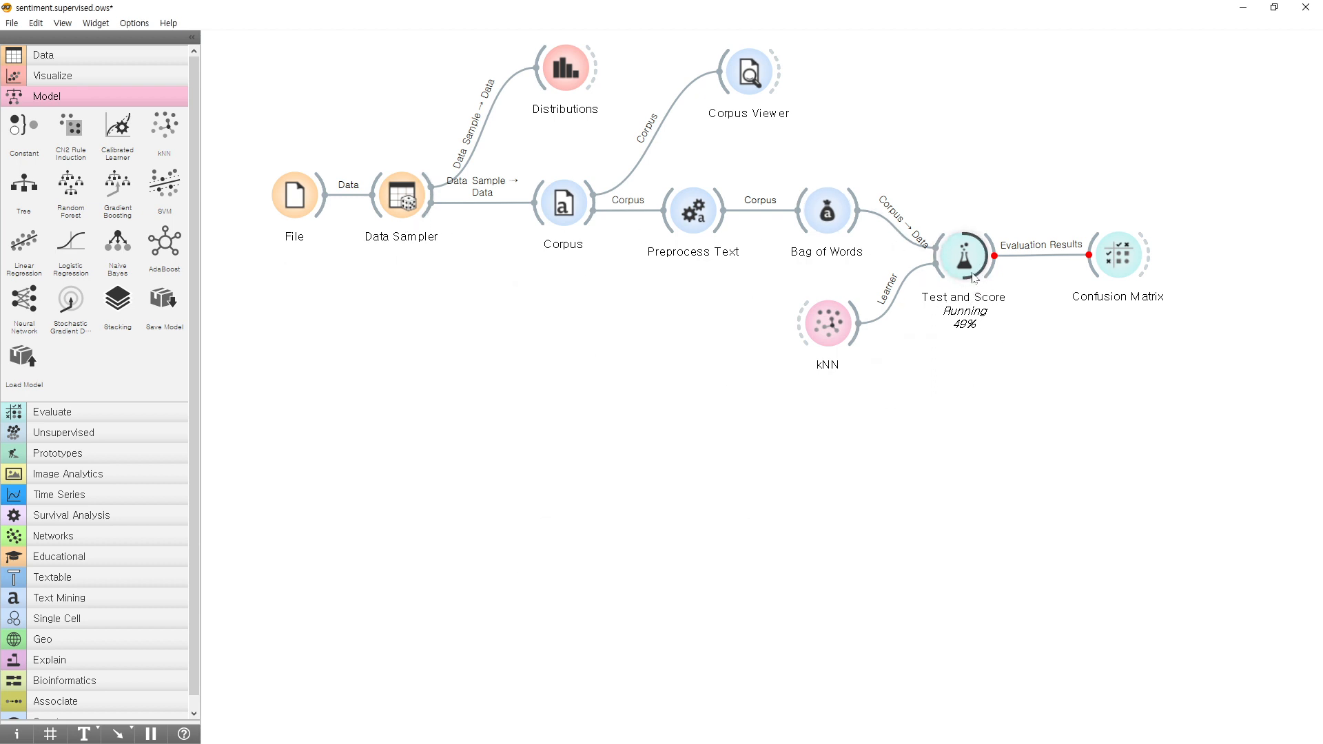
Check the sampling type and data proportion in the Data Sampler widget and close its window.
{"action": "left_click", "coordinate": [412, 207]}
{"action": "double_click", "coordinate": [412, 206]}
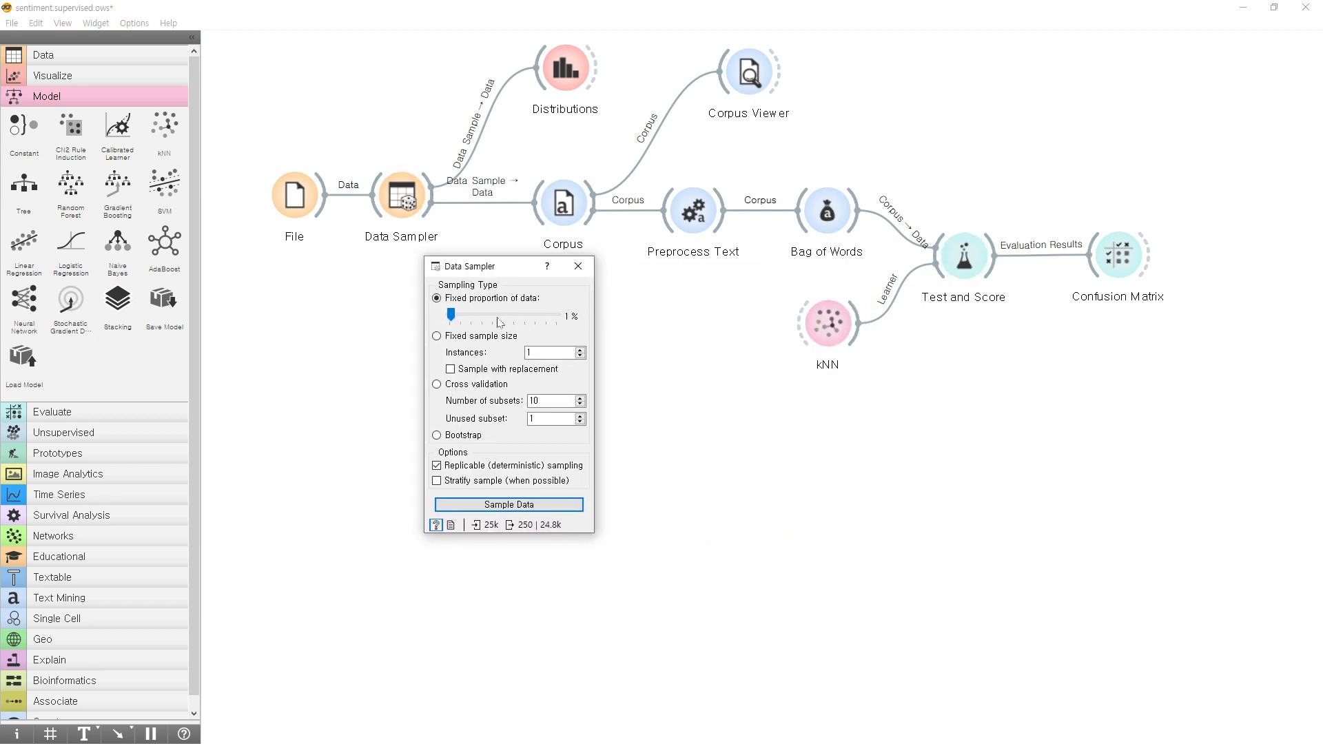
{"action": "left_click", "coordinate": [578, 266]}
Open the Distributions widget below the workflow and show the distribution of the sentiment variable.
{"action": "double_click", "coordinate": [565, 69]}
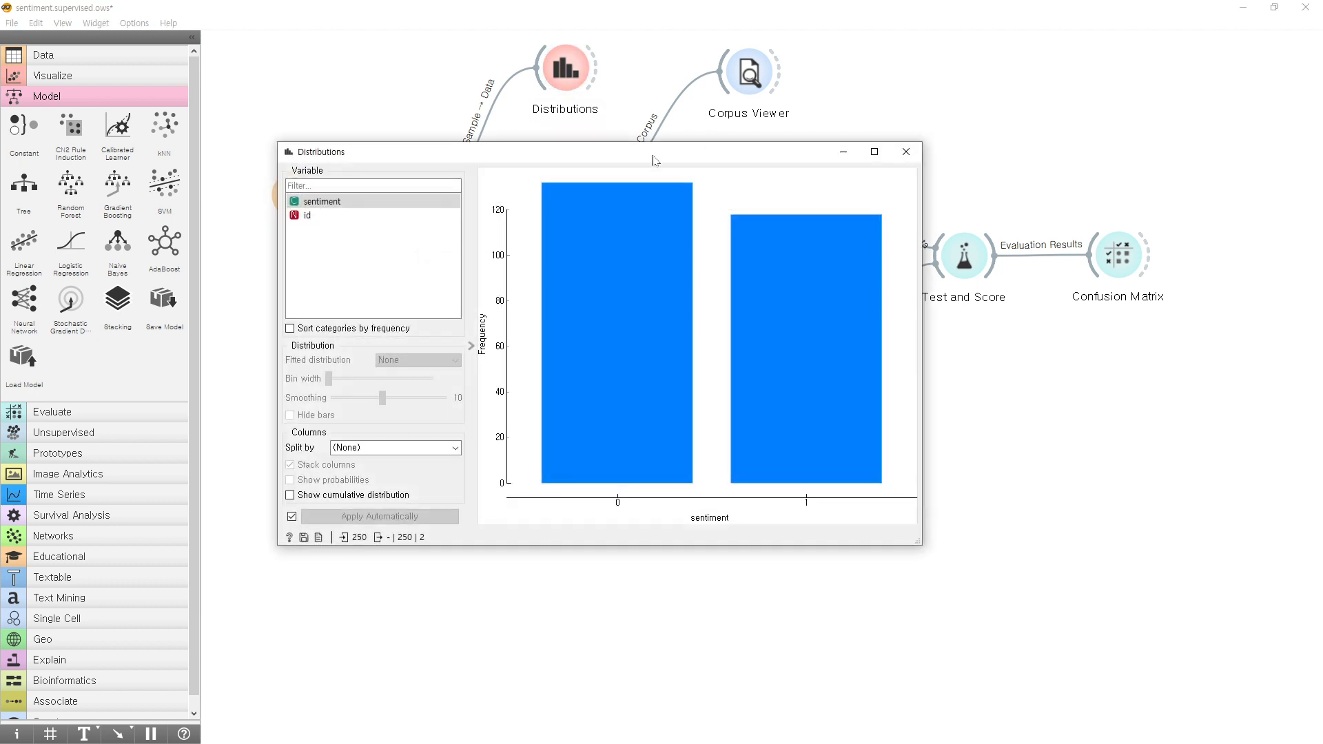
{"action": "left_click_drag", "start_coordinate": [624, 160], "coordinate": [595, 295]}
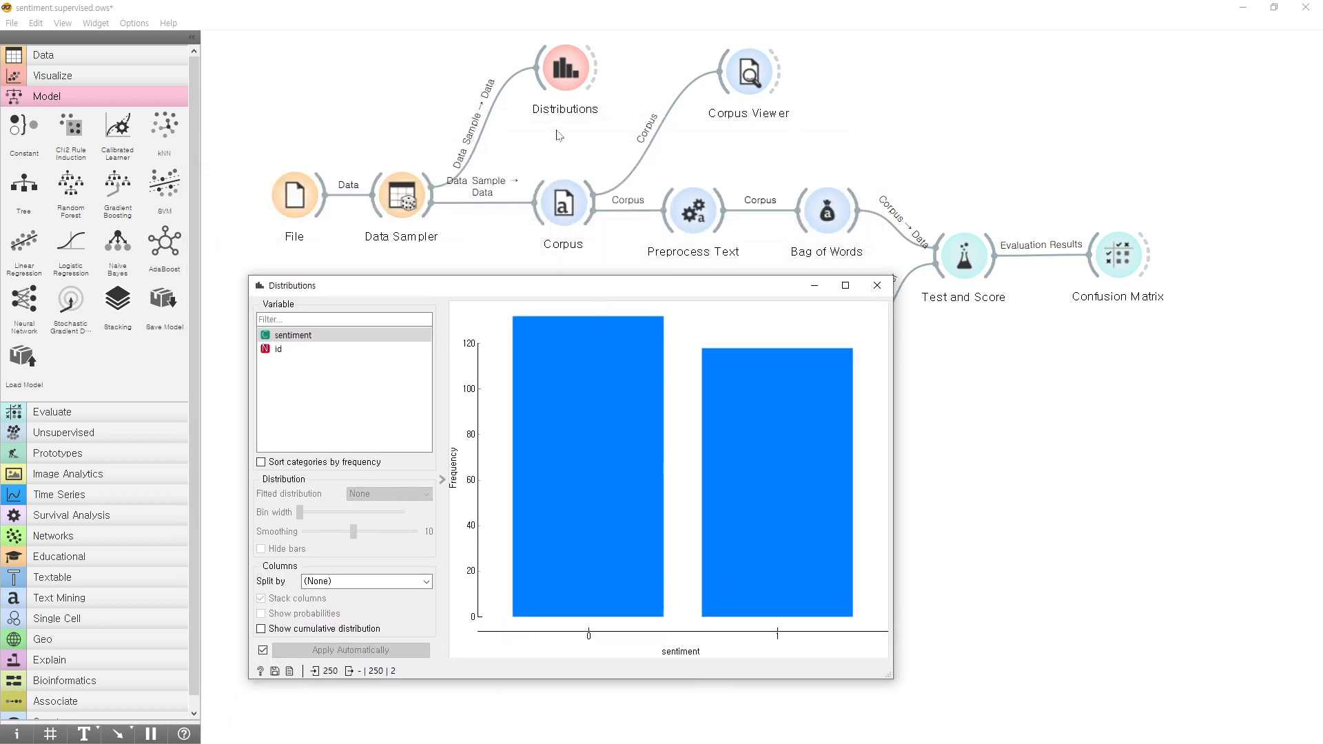
{"action": "left_click", "coordinate": [317, 340]}
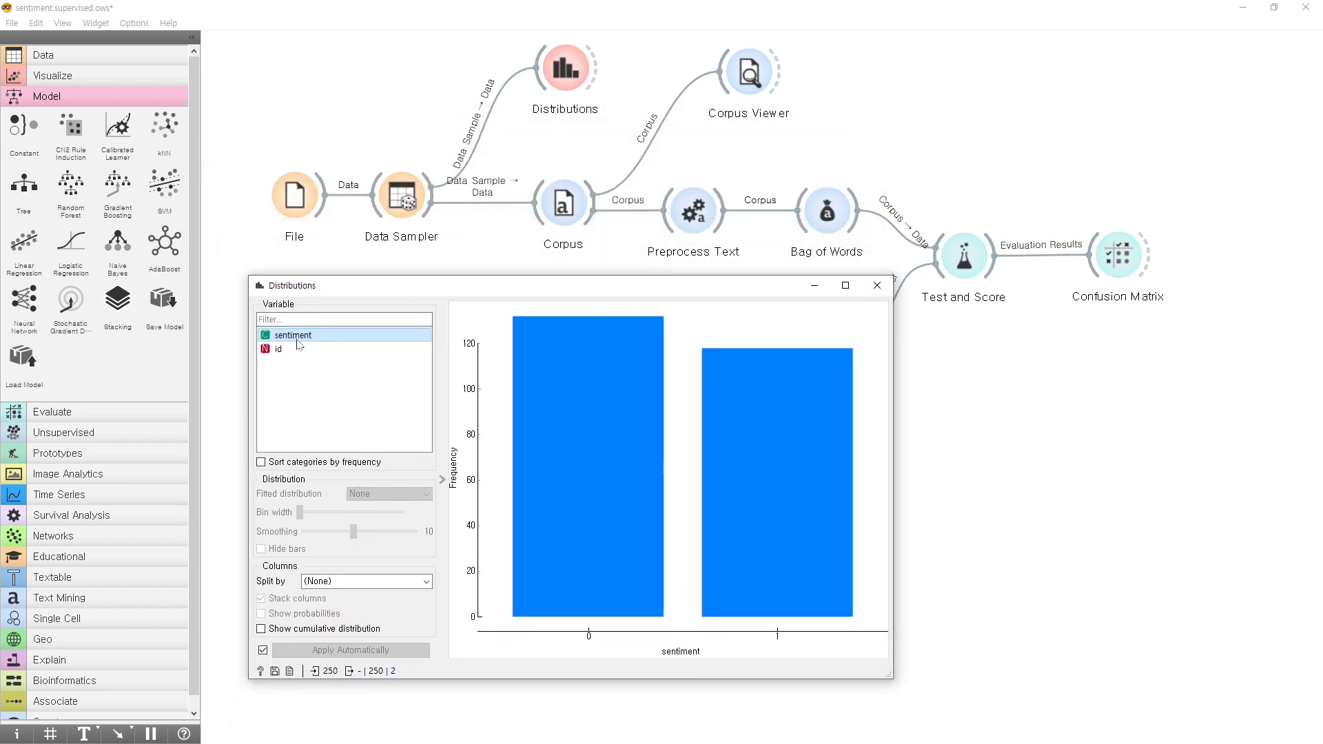
Select the bars of sentiment classes 0 and 1 alternately to compare their instance counts, and close the Distributions window.
{"action": "left_click", "coordinate": [822, 556]}
{"action": "left_click", "coordinate": [574, 569]}
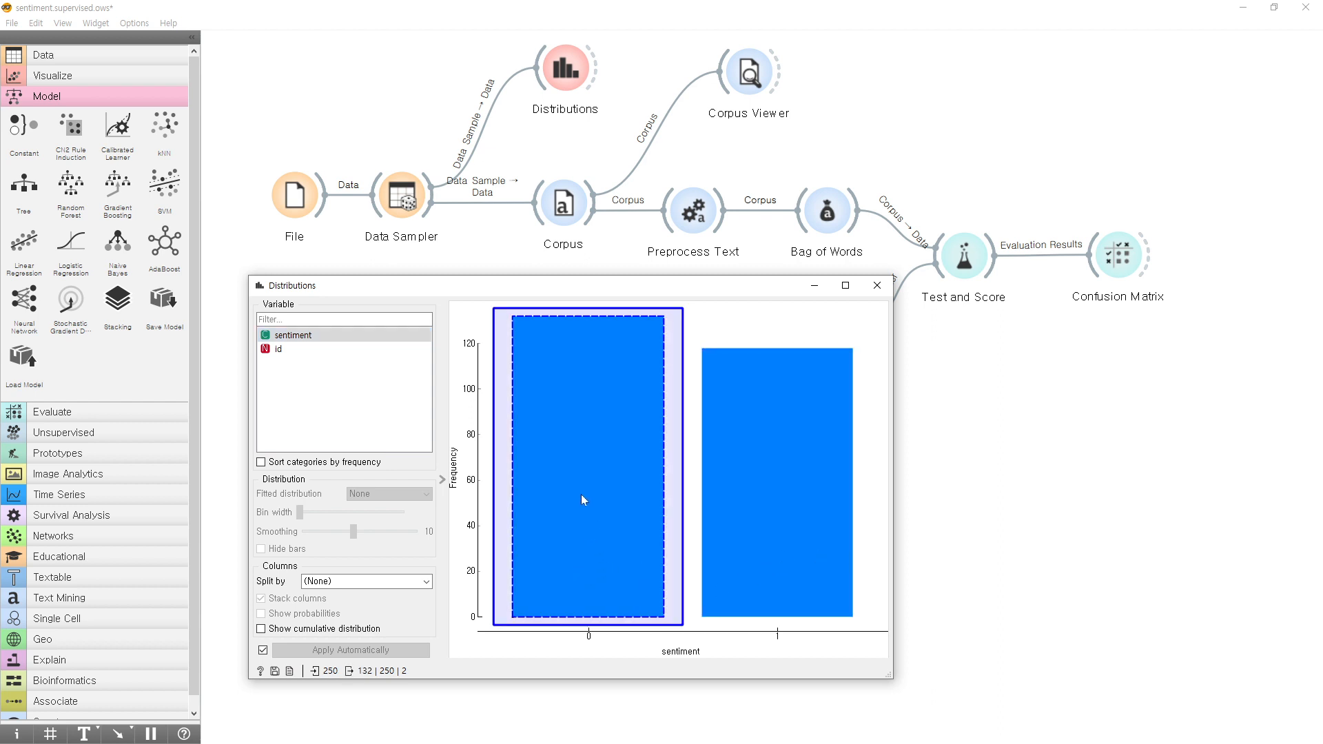
{"action": "mouse_move", "coordinate": [581, 494]}
{"action": "left_click", "coordinate": [780, 460]}
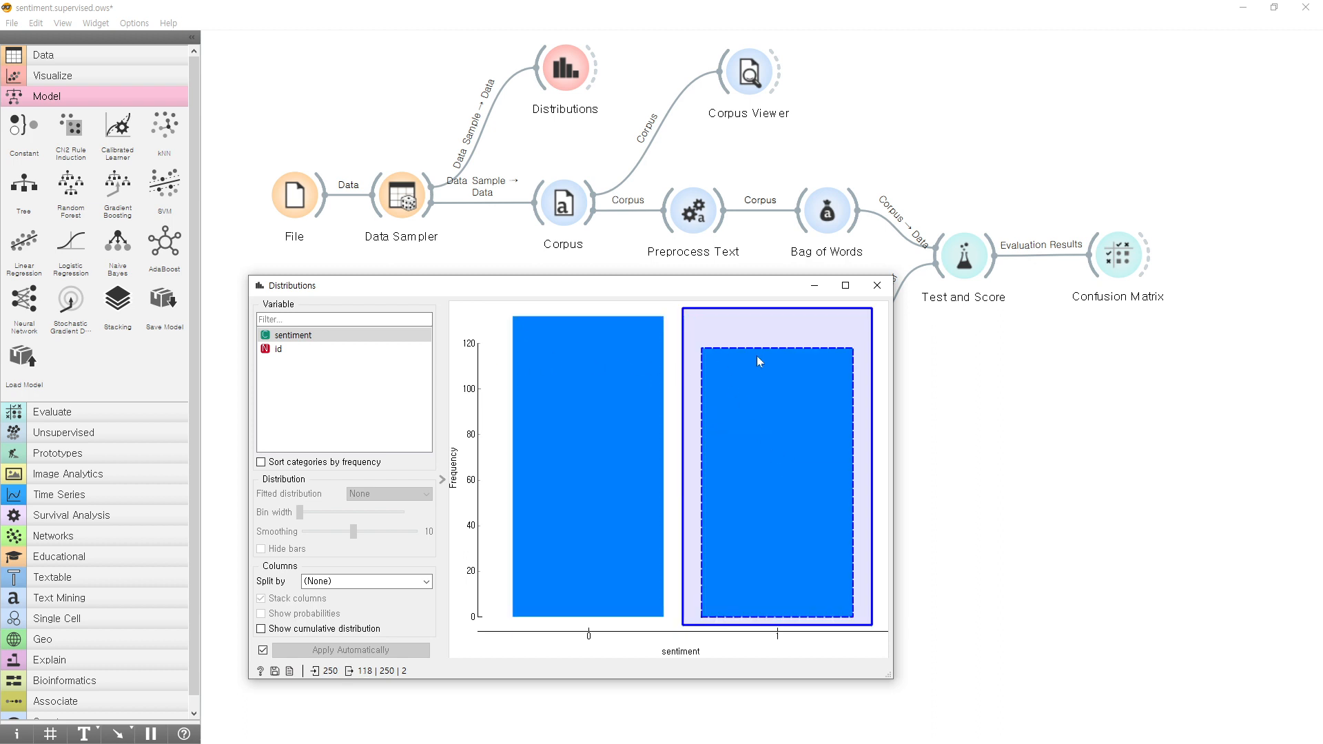
{"action": "left_click", "coordinate": [587, 463]}
{"action": "left_click", "coordinate": [738, 474]}
{"action": "left_click", "coordinate": [583, 473]}
{"action": "left_click", "coordinate": [738, 478]}
{"action": "left_click", "coordinate": [586, 475]}
{"action": "left_click", "coordinate": [736, 476]}
{"action": "left_click", "coordinate": [876, 285]}
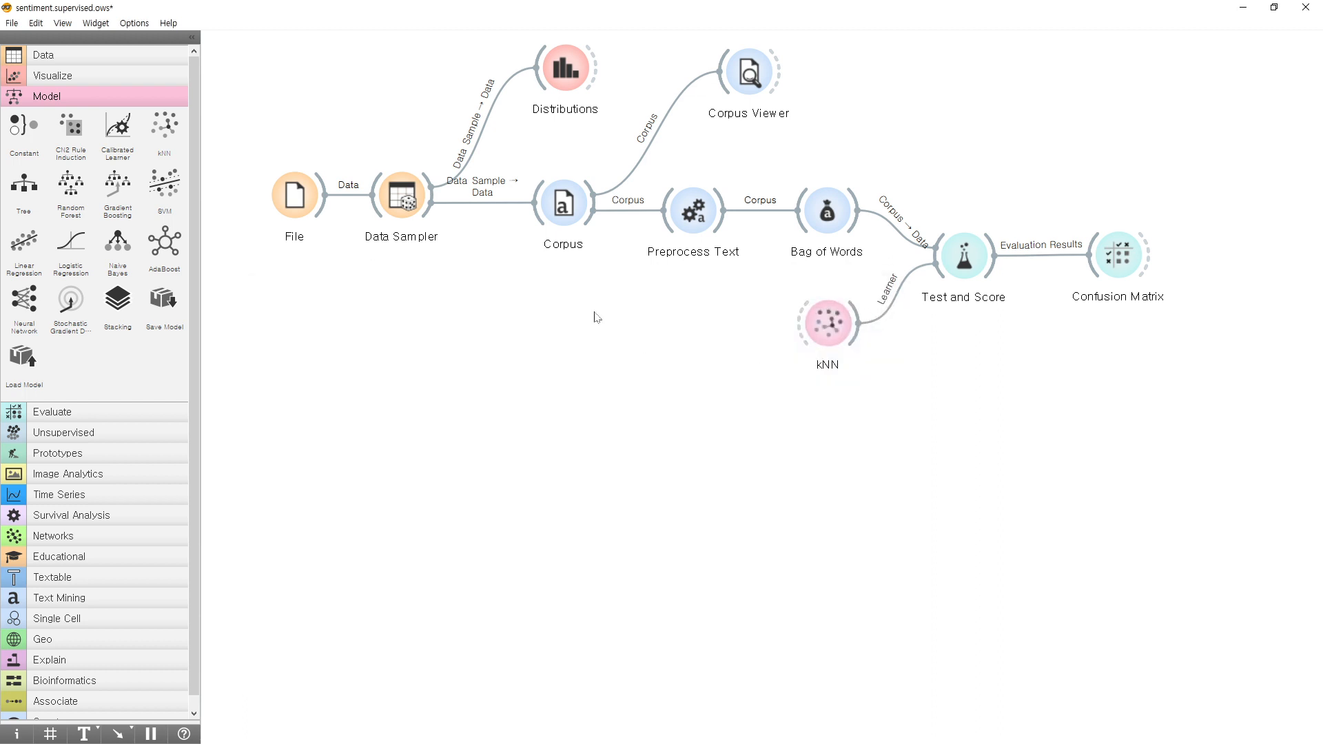
Check in the Corpus widget that review is a used text feature, and close its window.
{"action": "double_click", "coordinate": [564, 203]}
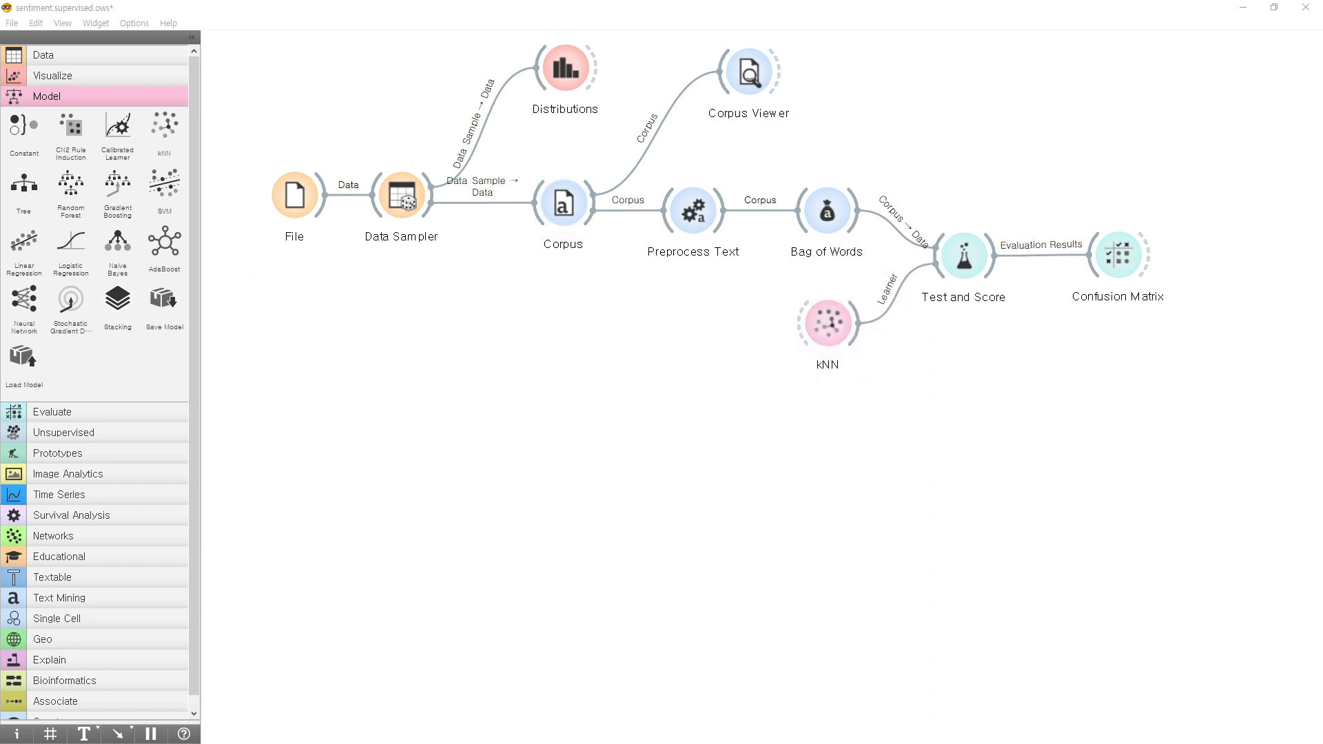
{"action": "left_click", "coordinate": [292, 399]}
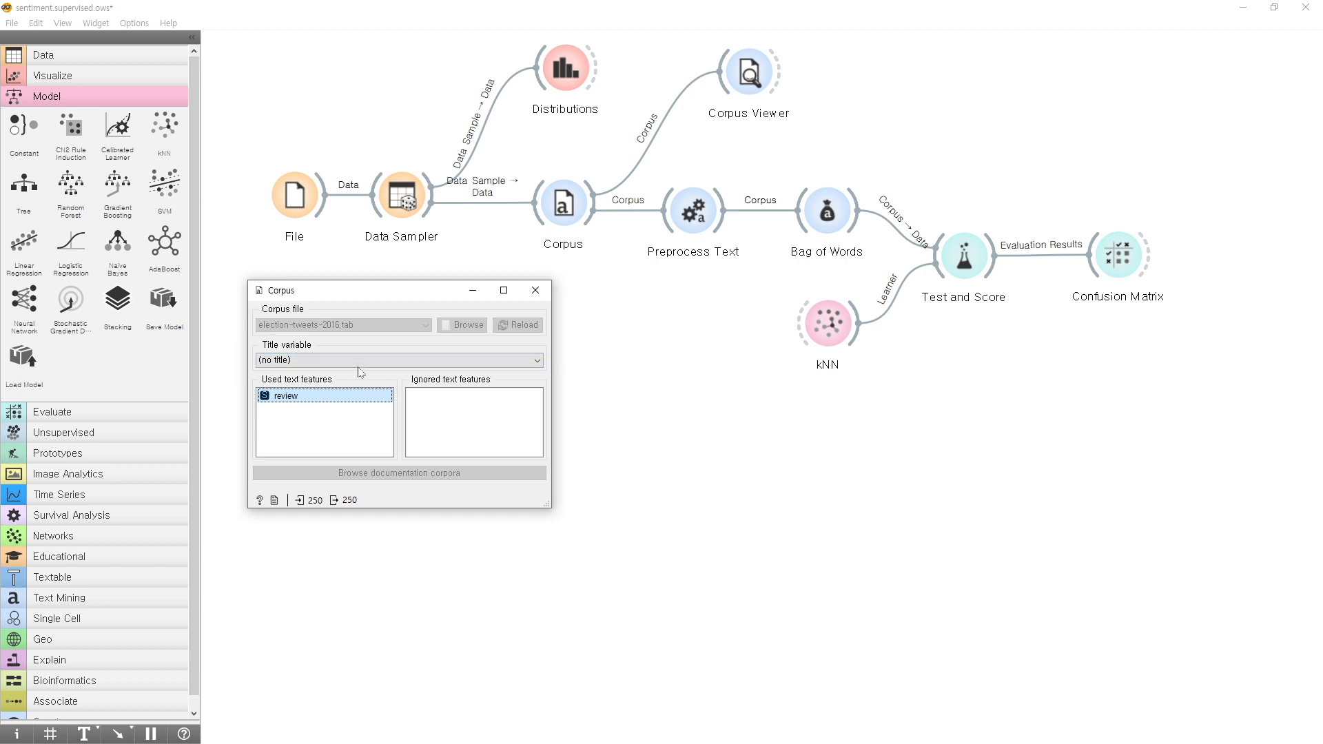
{"action": "left_click", "coordinate": [535, 290]}
Open the Corpus Viewer and examine the review text and sentiment label of Document 1 and Document 2.
{"action": "double_click", "coordinate": [762, 113]}
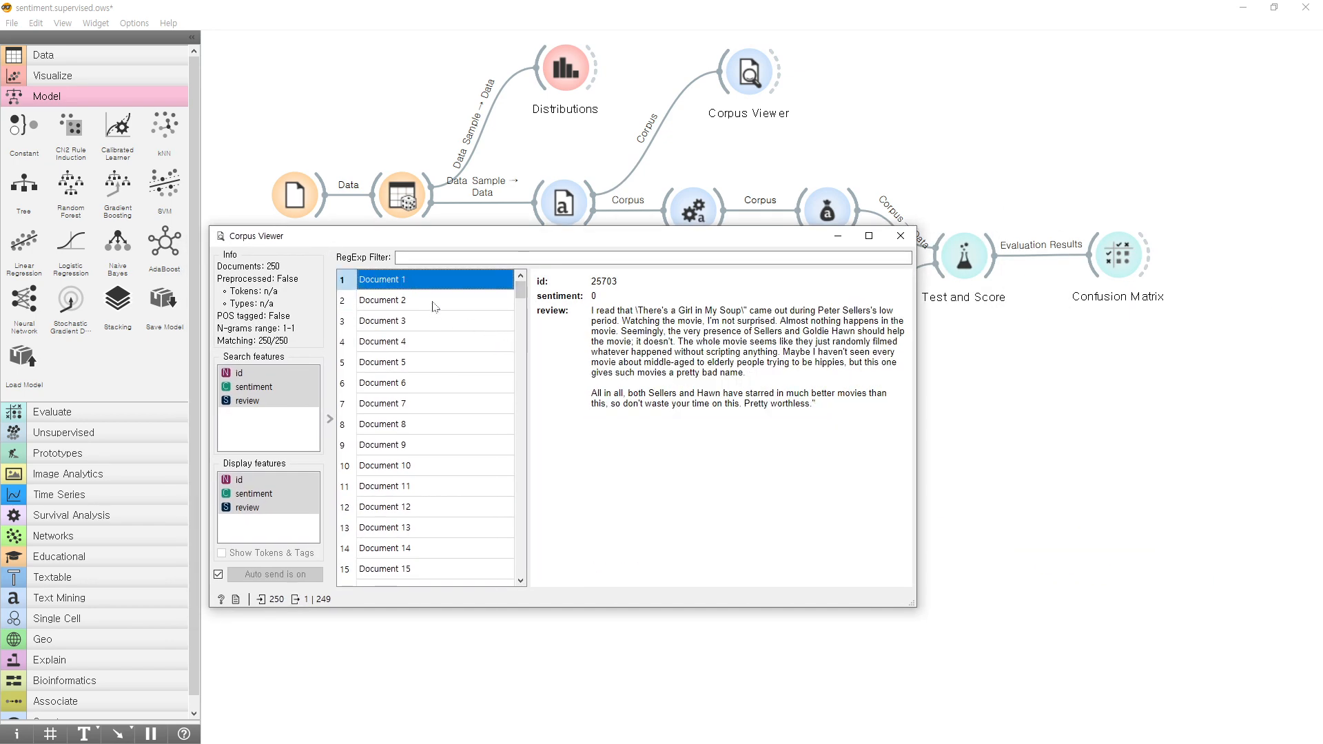
{"action": "left_click_drag", "start_coordinate": [591, 310], "coordinate": [857, 414]}
{"action": "left_click", "coordinate": [559, 393]}
{"action": "left_click", "coordinate": [423, 303]}
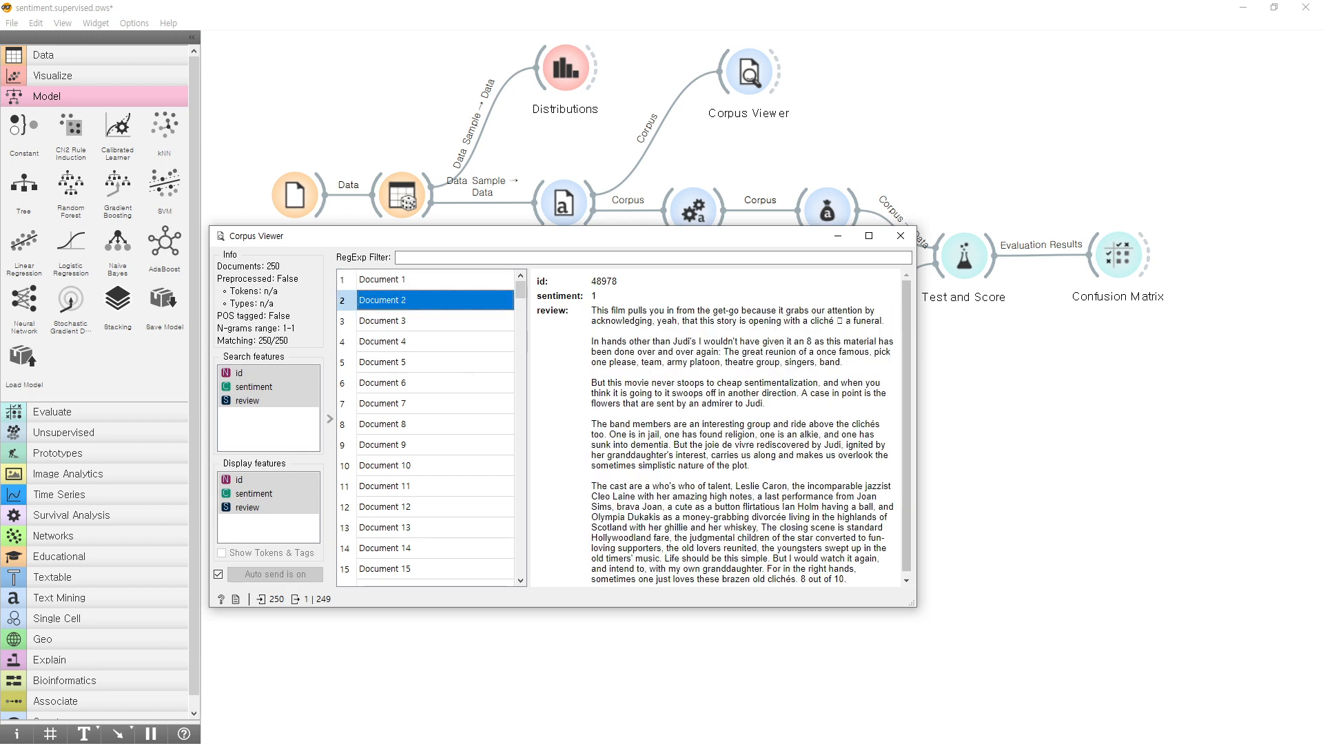
{"action": "scroll", "coordinate": [717, 427], "scroll_direction": "down", "scroll_amount": 1}
Go through Documents 3 to 10 one by one, comparing each review's text with its sentiment label.
{"action": "left_click", "coordinate": [441, 323]}
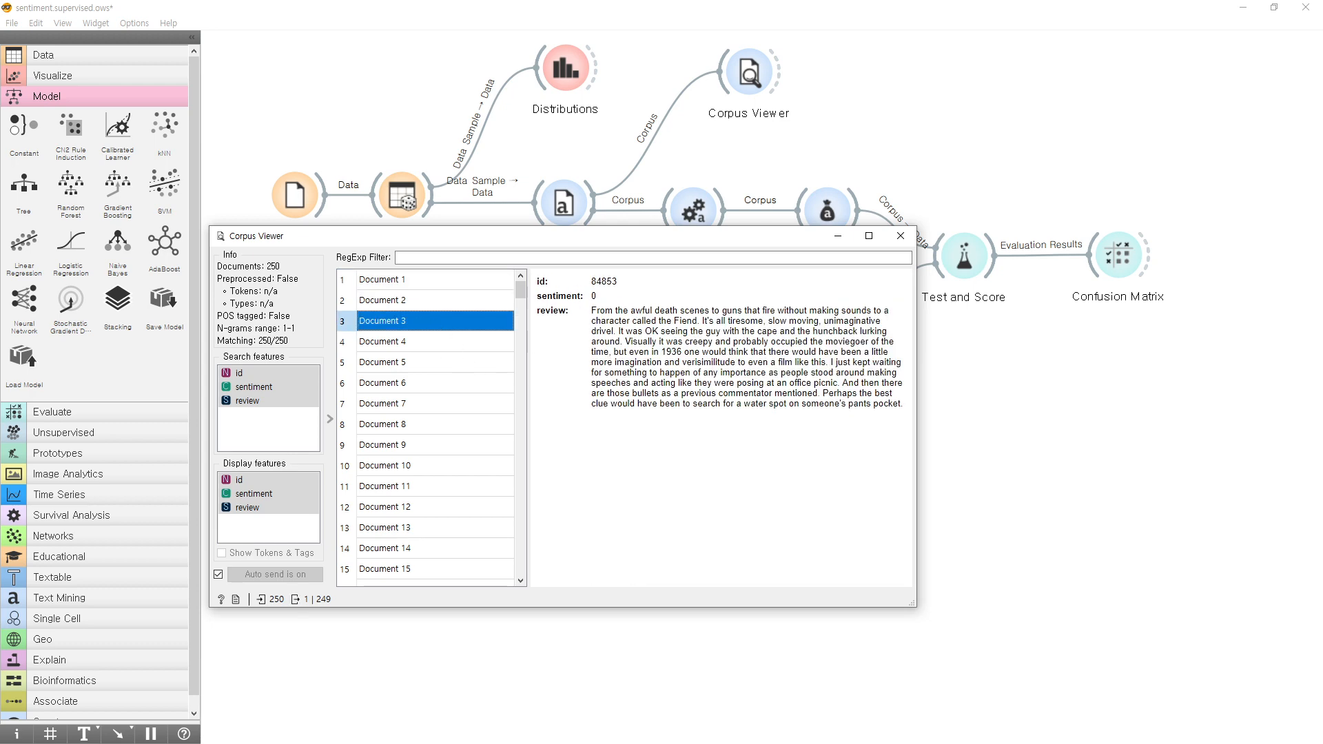
{"action": "left_click", "coordinate": [449, 344]}
{"action": "left_click", "coordinate": [447, 365]}
{"action": "left_click", "coordinate": [448, 387]}
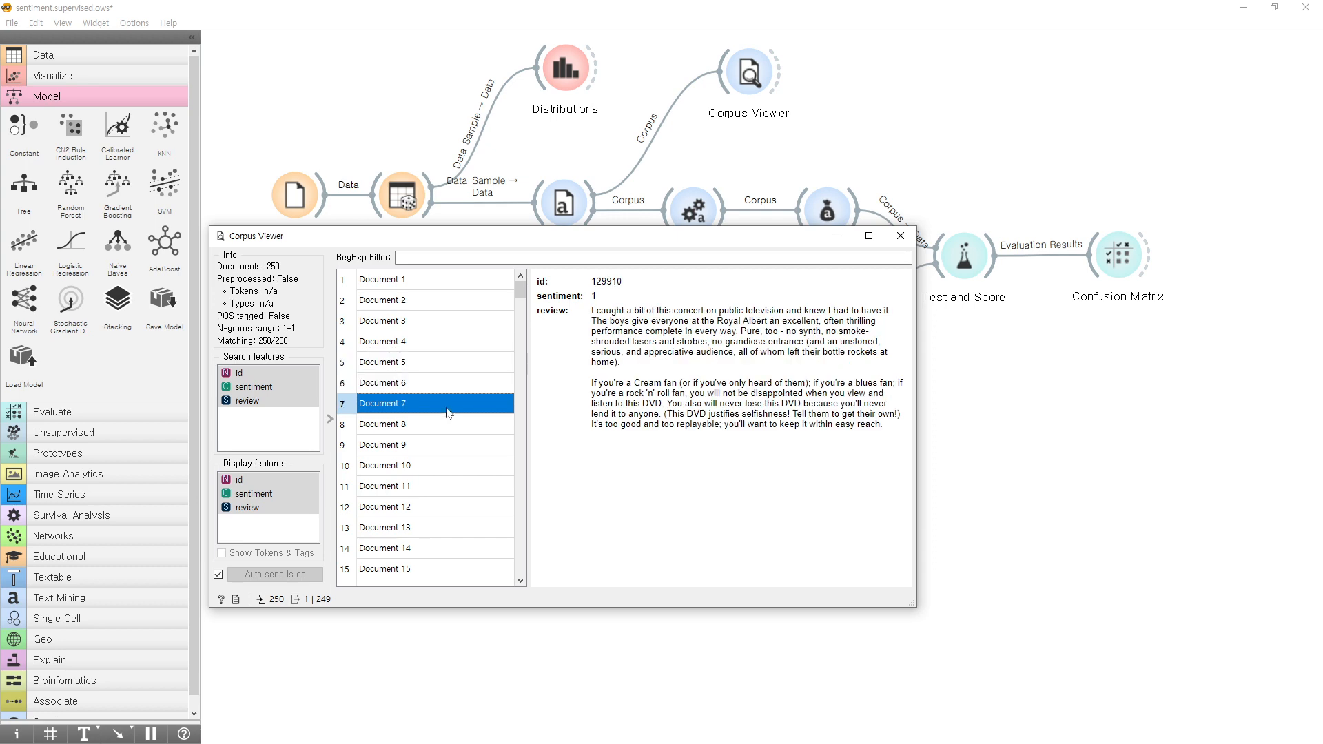
{"action": "left_click", "coordinate": [449, 406]}
{"action": "left_click", "coordinate": [458, 427]}
{"action": "mouse_move", "coordinate": [608, 310]}
{"action": "left_mouse_down"}
{"action": "mouse_move", "coordinate": [846, 479]}
{"action": "mouse_move", "coordinate": [631, 321]}
{"action": "mouse_move", "coordinate": [598, 311]}
{"action": "left_mouse_up"}
{"action": "left_click", "coordinate": [846, 480]}
{"action": "left_click", "coordinate": [598, 313]}
{"action": "left_click", "coordinate": [408, 444]}
{"action": "left_click", "coordinate": [410, 465]}
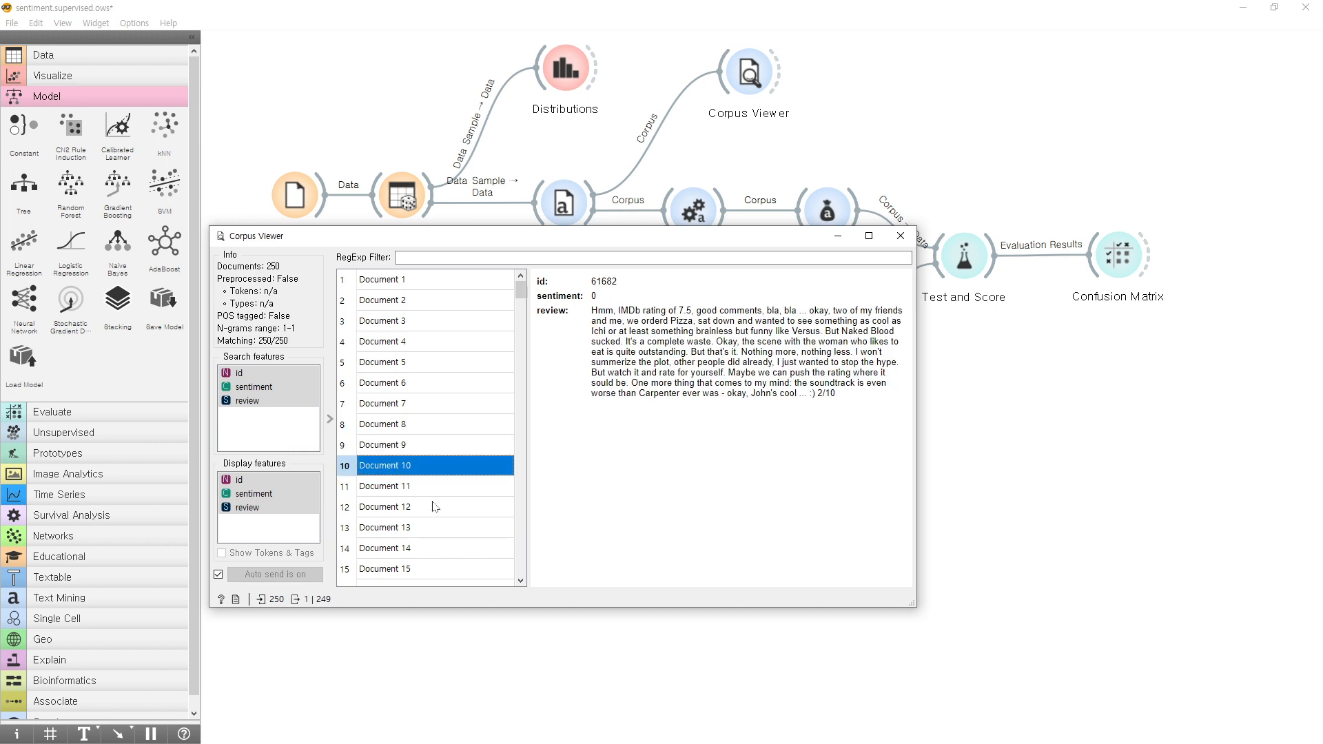
Examine the reviews and sentiment labels of Document 12 and further documents down the list, ending at Document 41.
{"action": "left_click", "coordinate": [433, 507]}
{"action": "scroll", "coordinate": [430, 513], "scroll_direction": "down", "scroll_amount": 3}
{"action": "left_click", "coordinate": [414, 465]}
{"action": "scroll", "coordinate": [447, 475], "scroll_direction": "down", "scroll_amount": 7}
{"action": "left_click", "coordinate": [451, 484]}
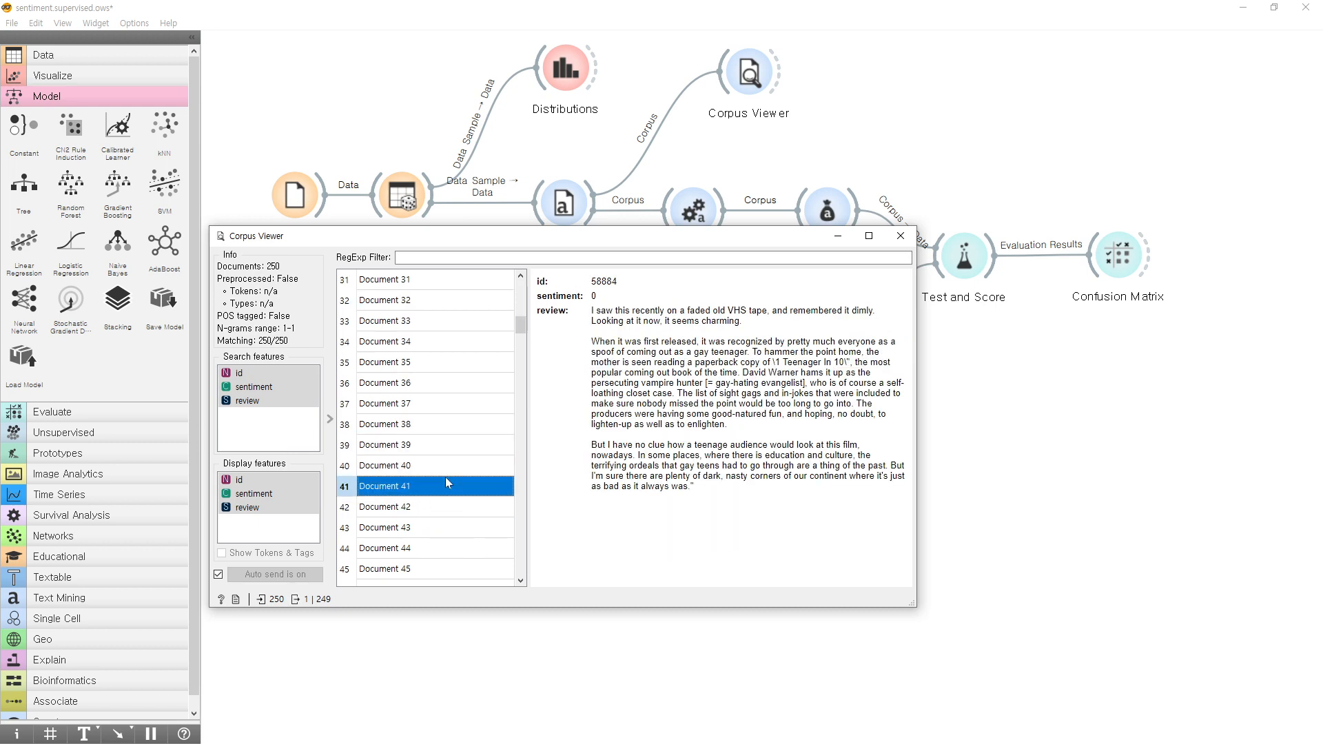
Close the Corpus Viewer, check the Preprocess Text widget's transformation, tokenization and filtering settings, and close its window.
{"action": "left_click", "coordinate": [900, 236]}
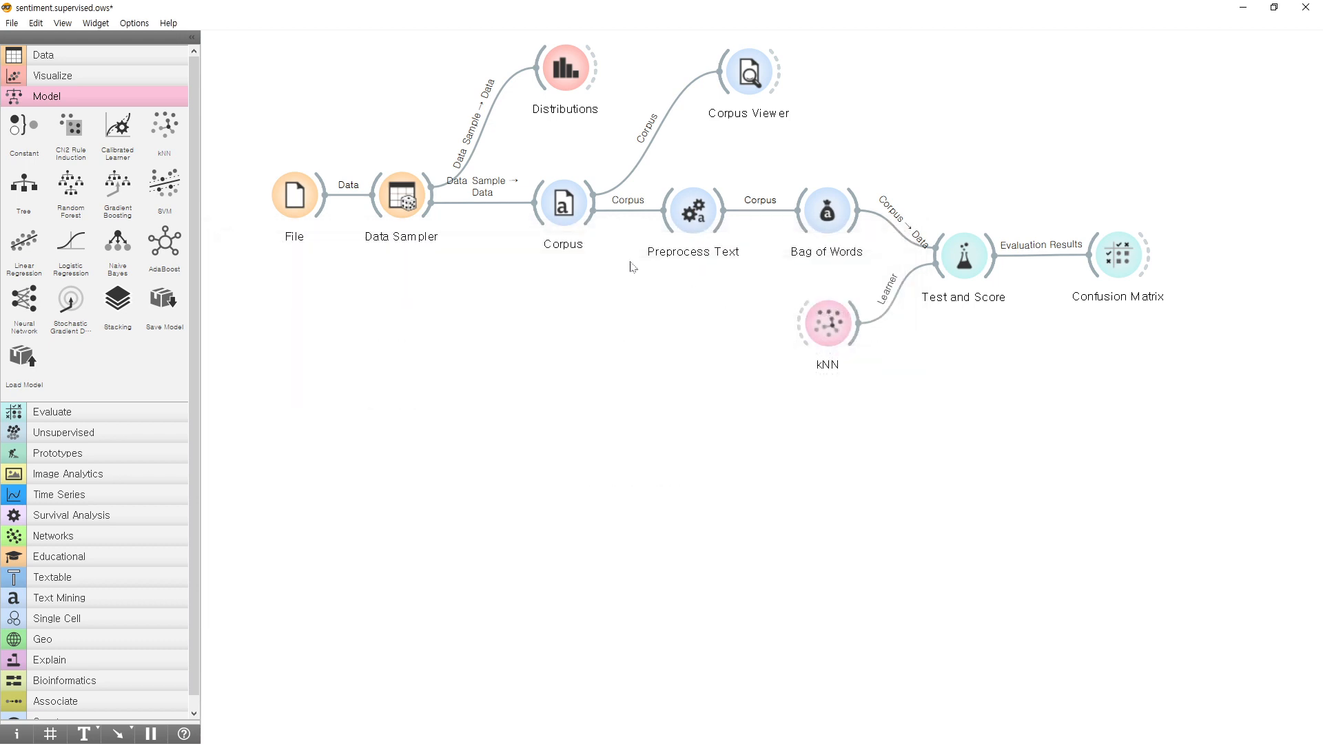
{"action": "left_click", "coordinate": [703, 219]}
{"action": "left_click", "coordinate": [961, 268]}
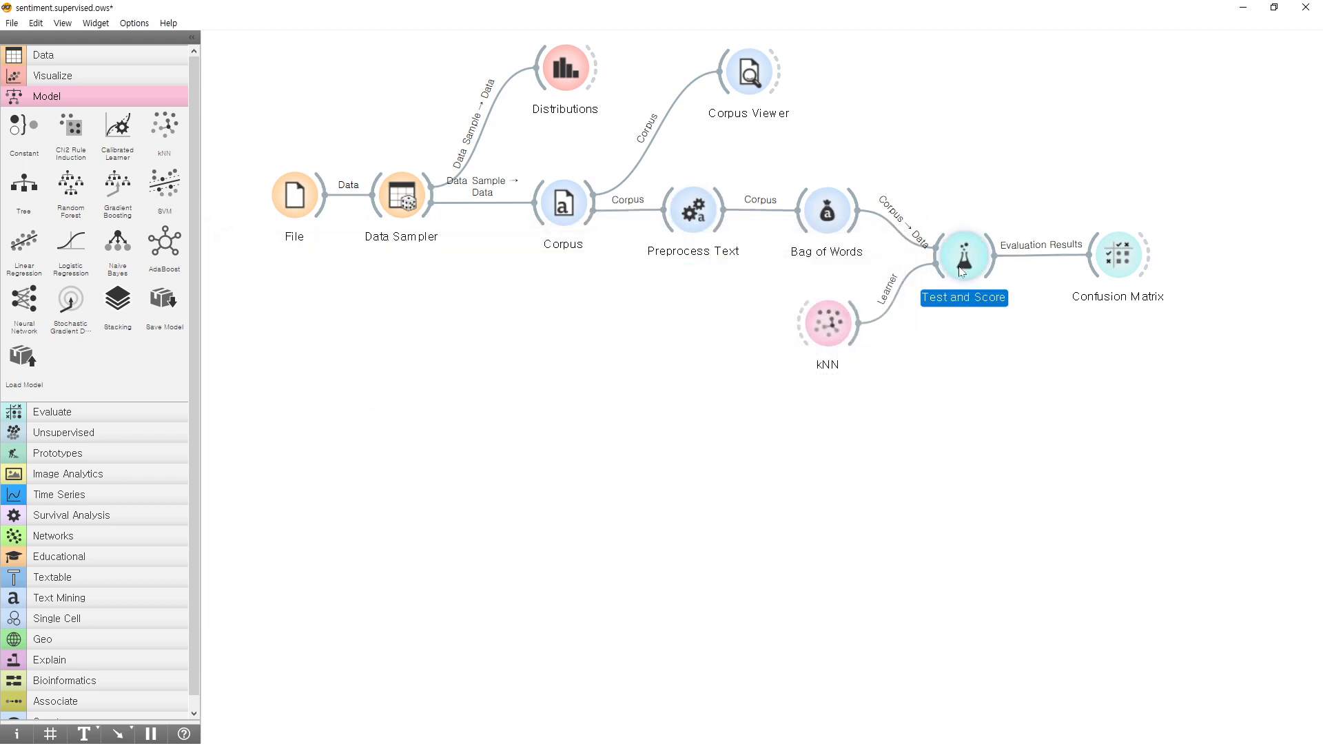
{"action": "double_click", "coordinate": [699, 219]}
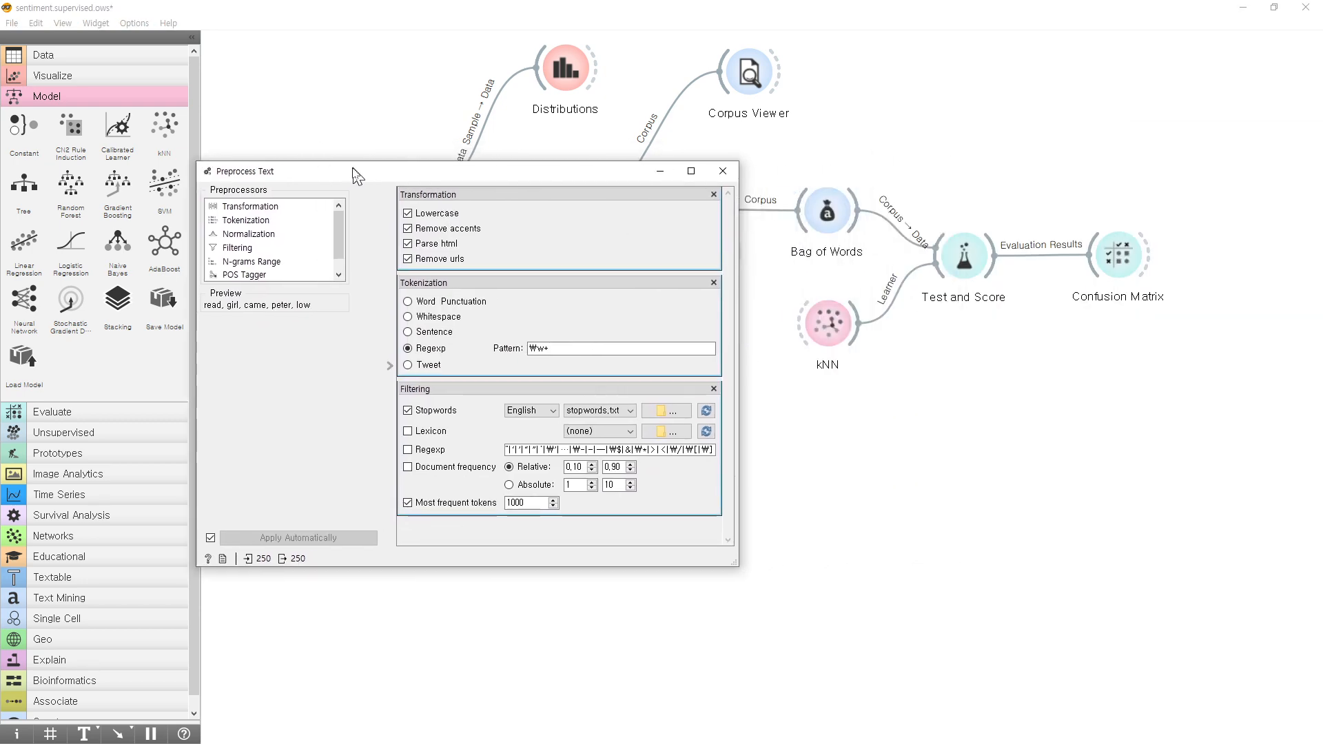
{"action": "left_click_drag", "start_coordinate": [413, 571], "coordinate": [414, 699]}
{"action": "left_click_drag", "start_coordinate": [360, 181], "coordinate": [334, 122]}
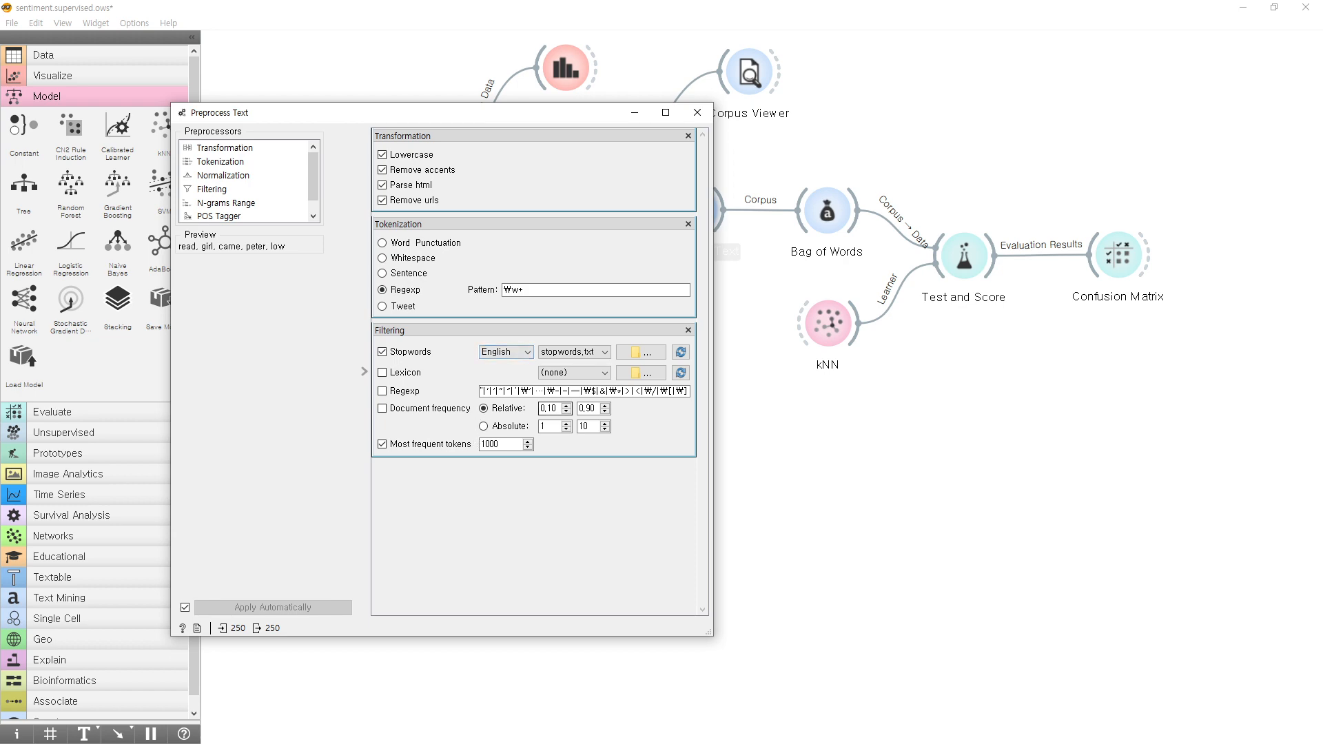
{"action": "left_click", "coordinate": [698, 113]}
Open the Bag of Words widget and check its term frequency, document frequency and regularization options.
{"action": "left_click", "coordinate": [822, 213]}
{"action": "double_click", "coordinate": [822, 213]}
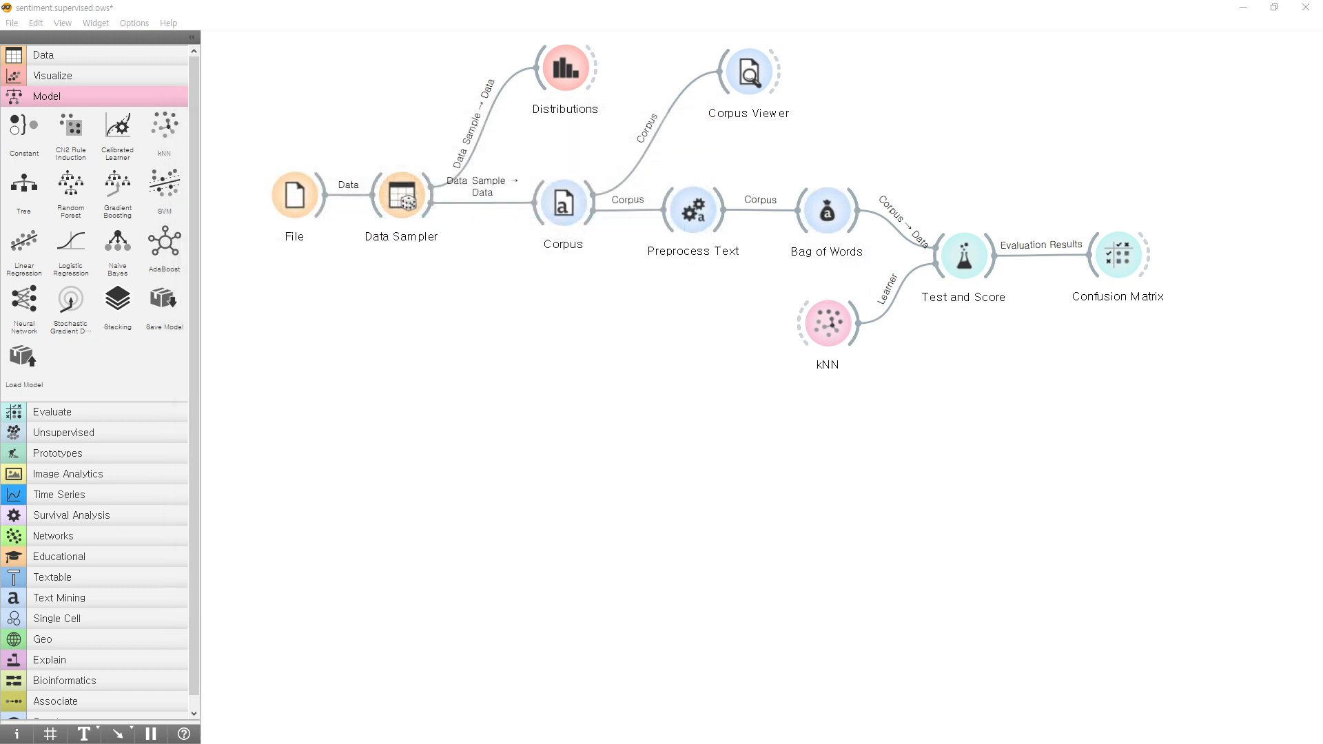
{"action": "left_click_drag", "start_coordinate": [502, 196], "coordinate": [359, 233]}
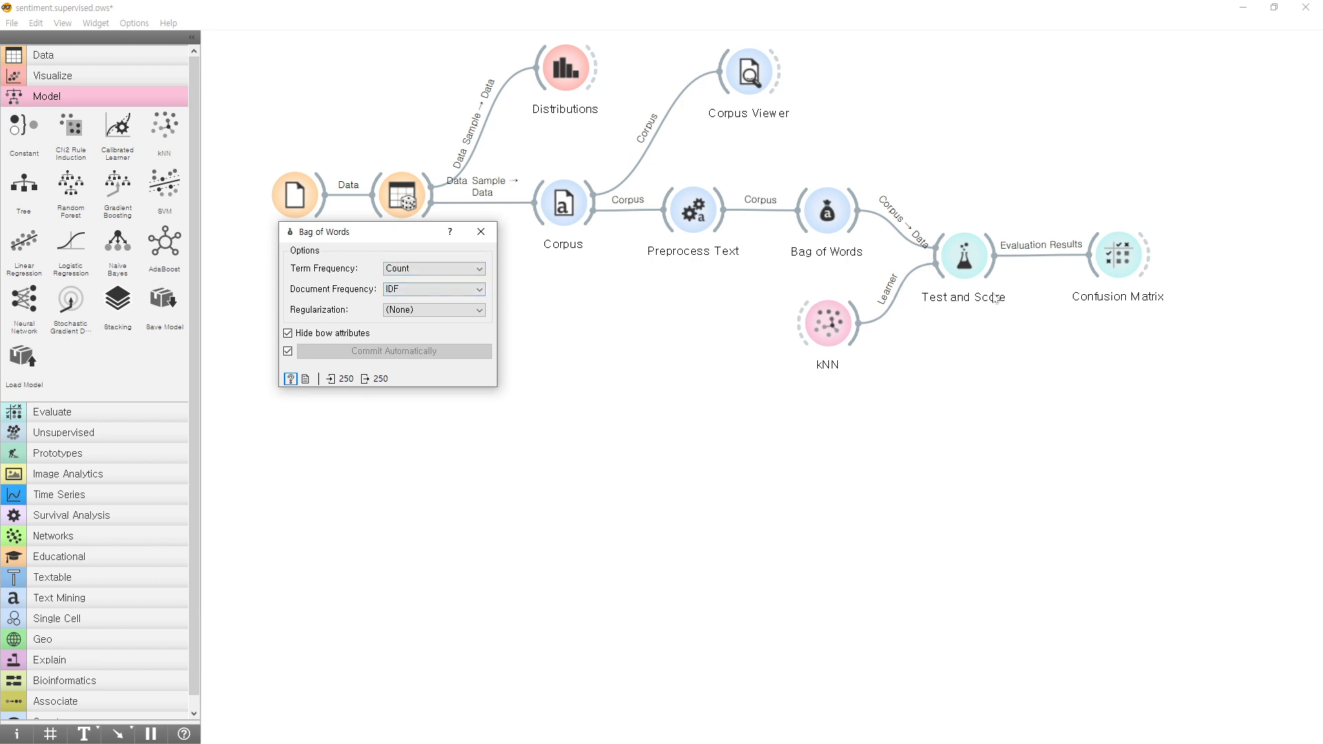
Check the kNN cross-validation scores in Test and Score, and close that window and the Bag of Words window.
{"action": "double_click", "coordinate": [967, 259]}
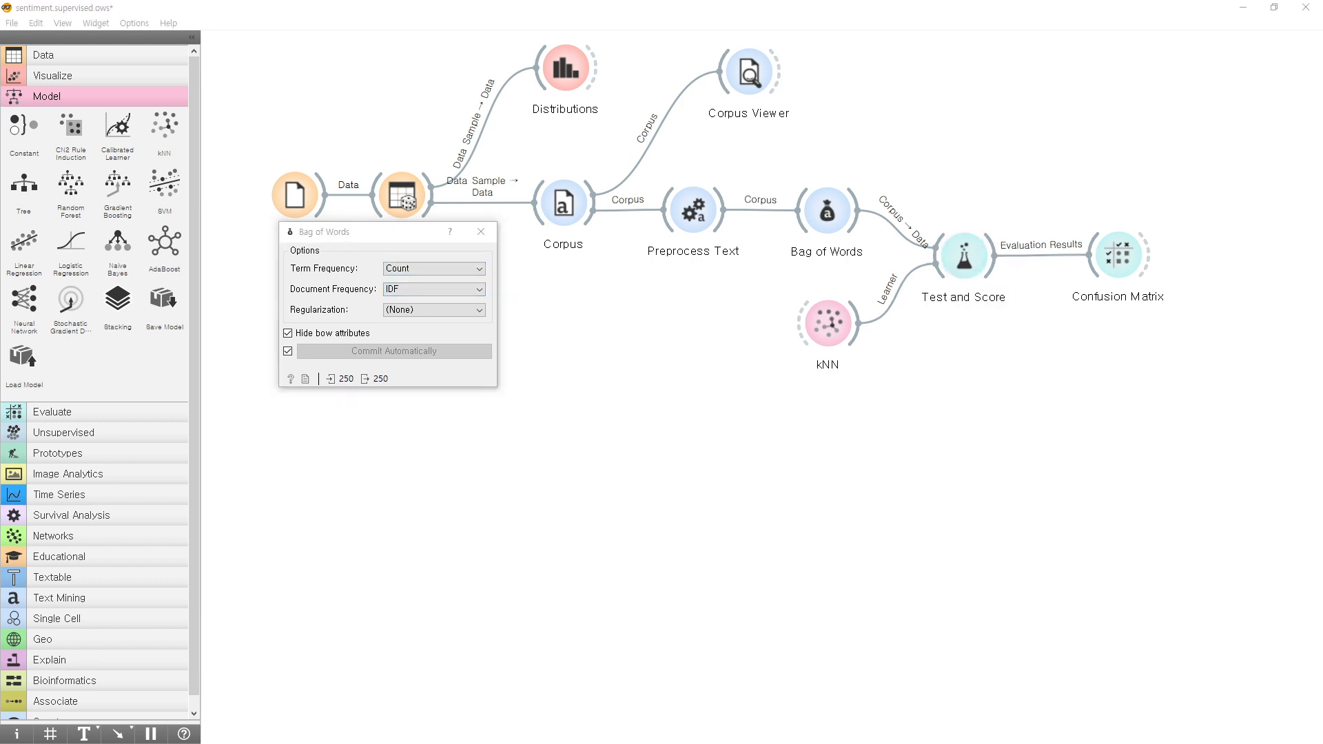
{"action": "left_click", "coordinate": [558, 184]}
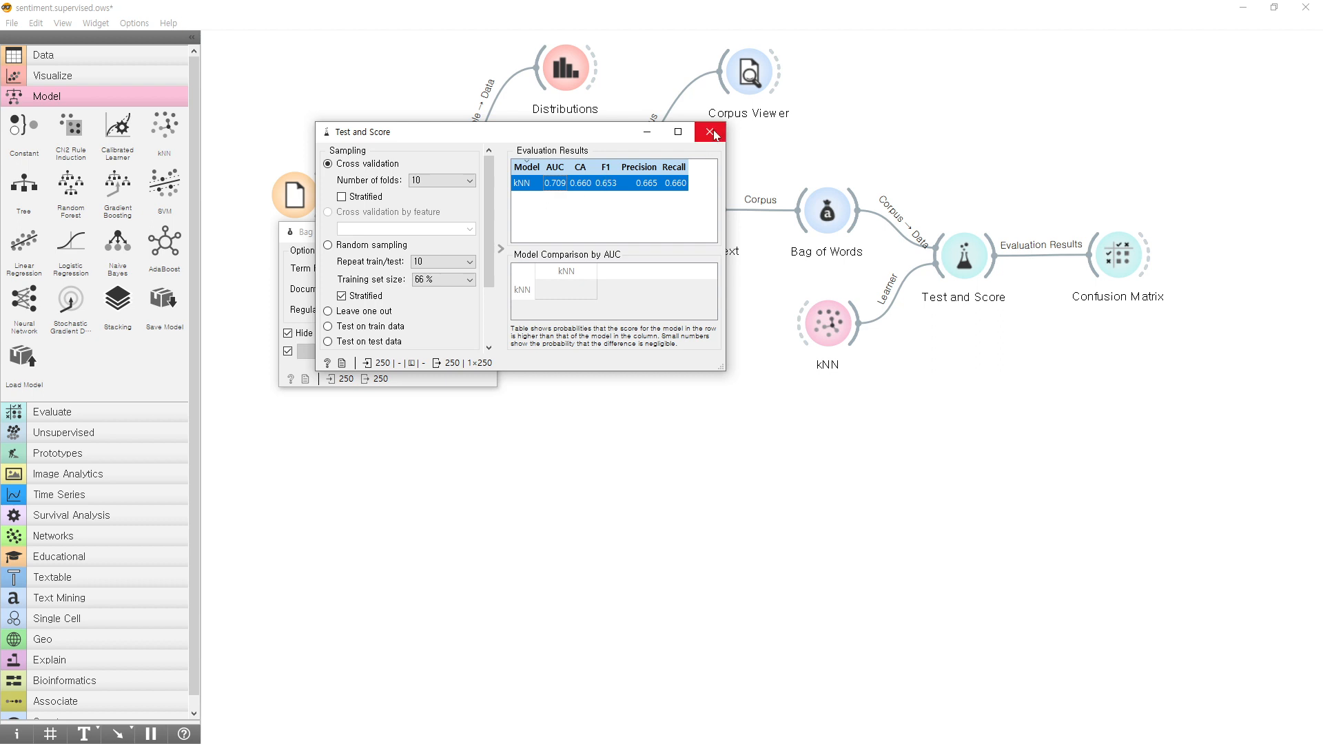
{"action": "left_click", "coordinate": [709, 131]}
{"action": "left_click", "coordinate": [480, 232]}
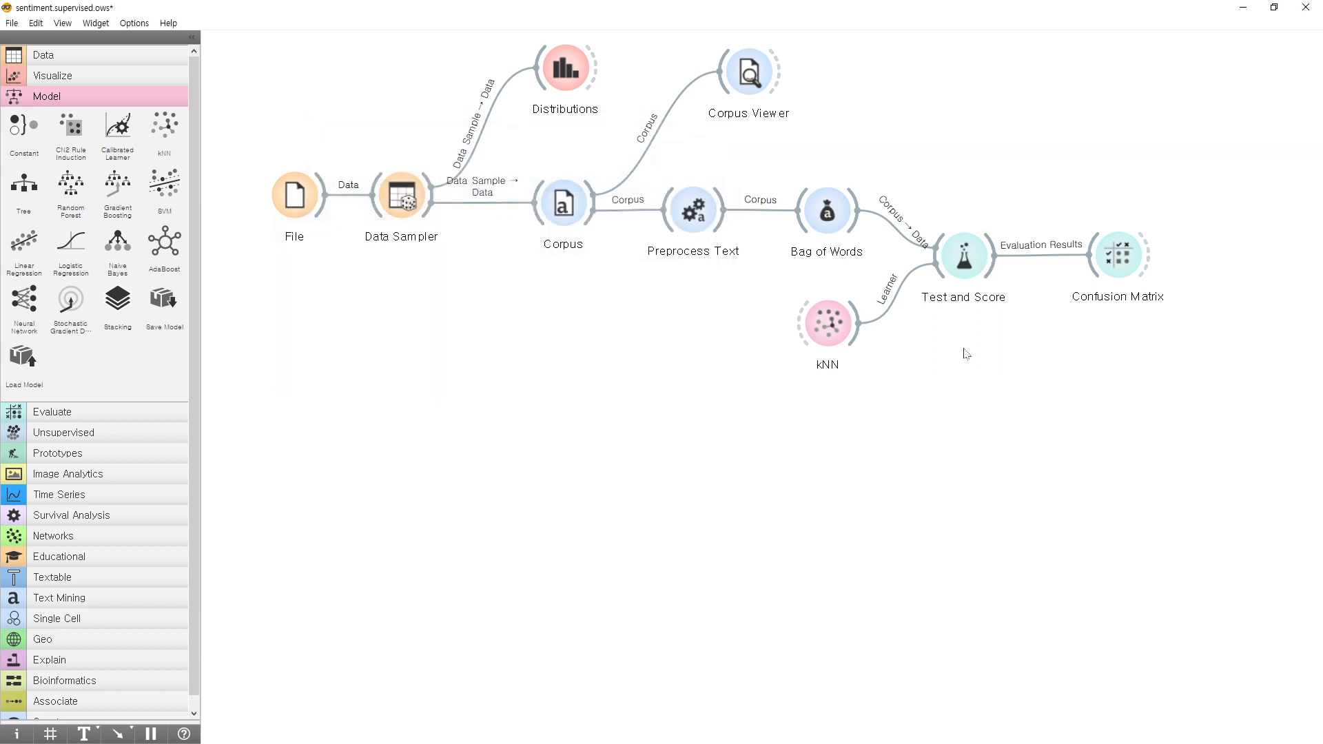
{"action": "double_click", "coordinate": [963, 256]}
{"action": "left_click", "coordinate": [710, 132]}
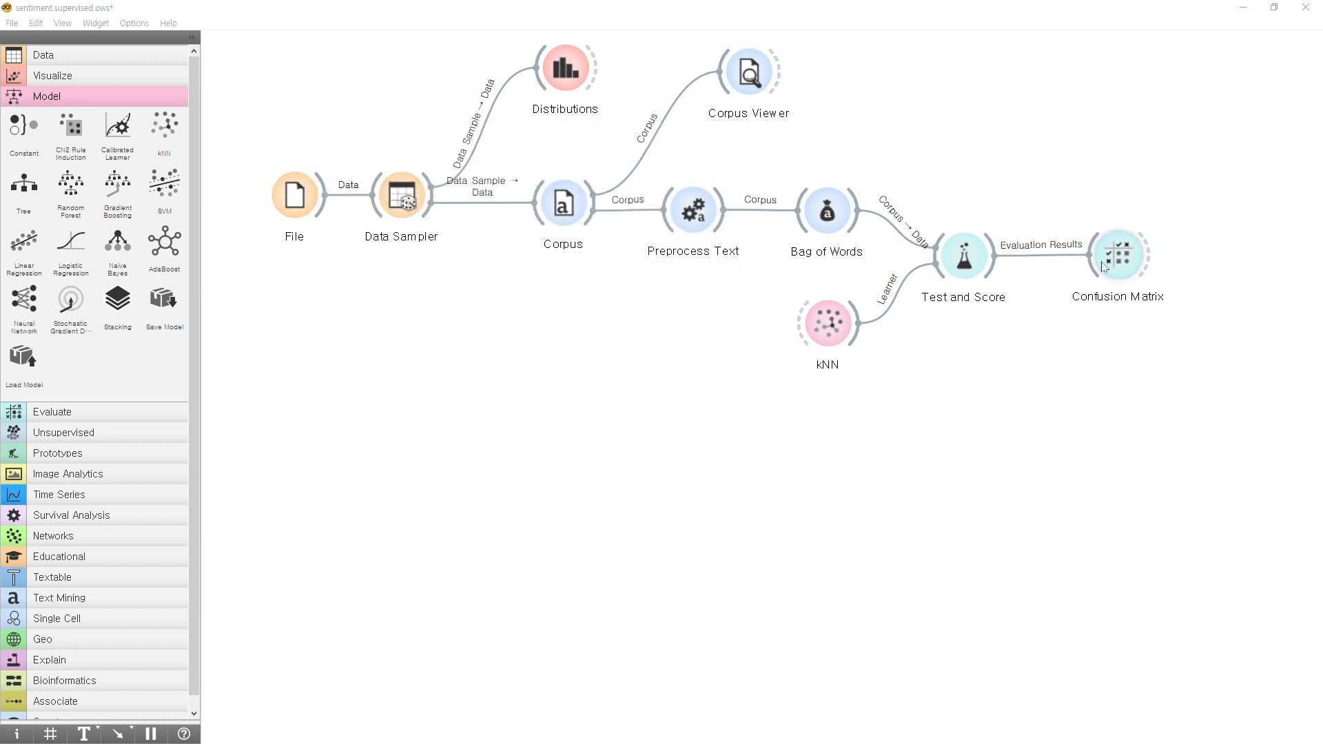
View the kNN results in the Confusion Matrix, and add a Logistic Regression learner connected to Test and Score.
{"action": "left_click_drag", "start_coordinate": [449, 416], "coordinate": [272, 331]}
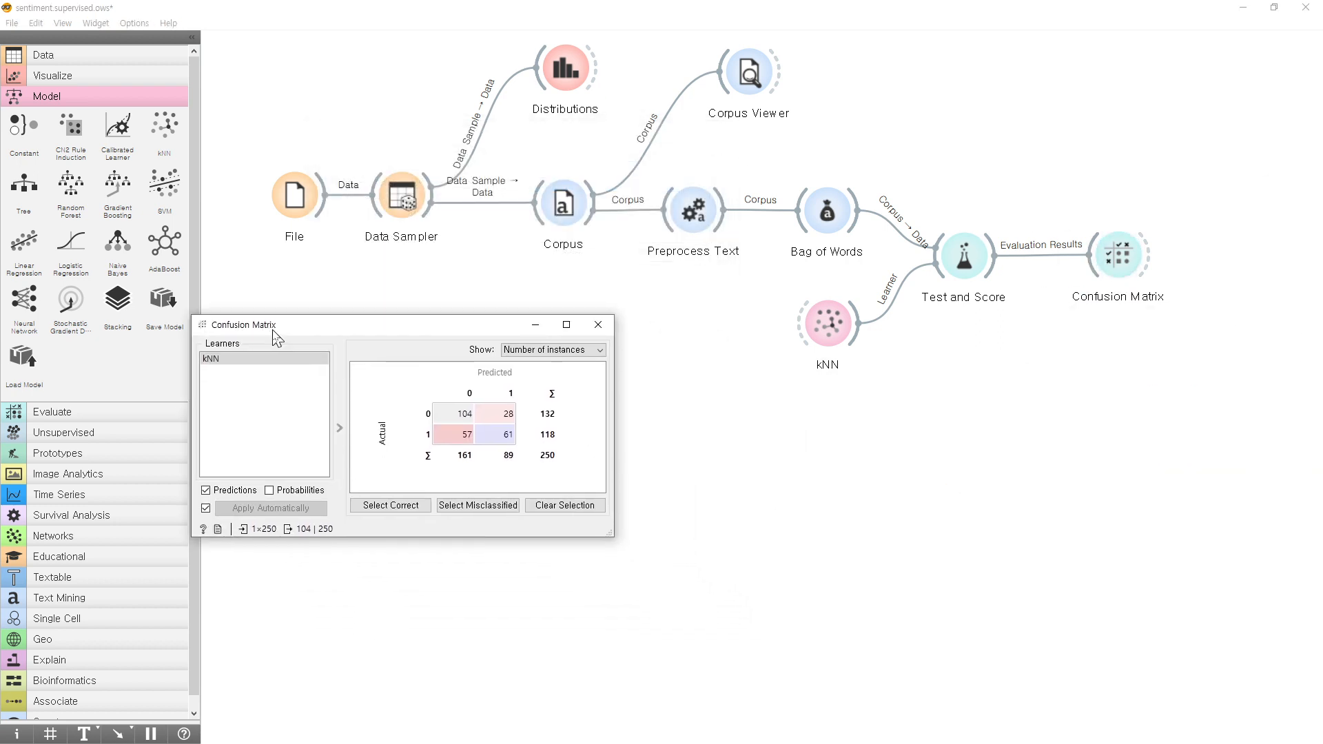
{"action": "left_click", "coordinate": [815, 337]}
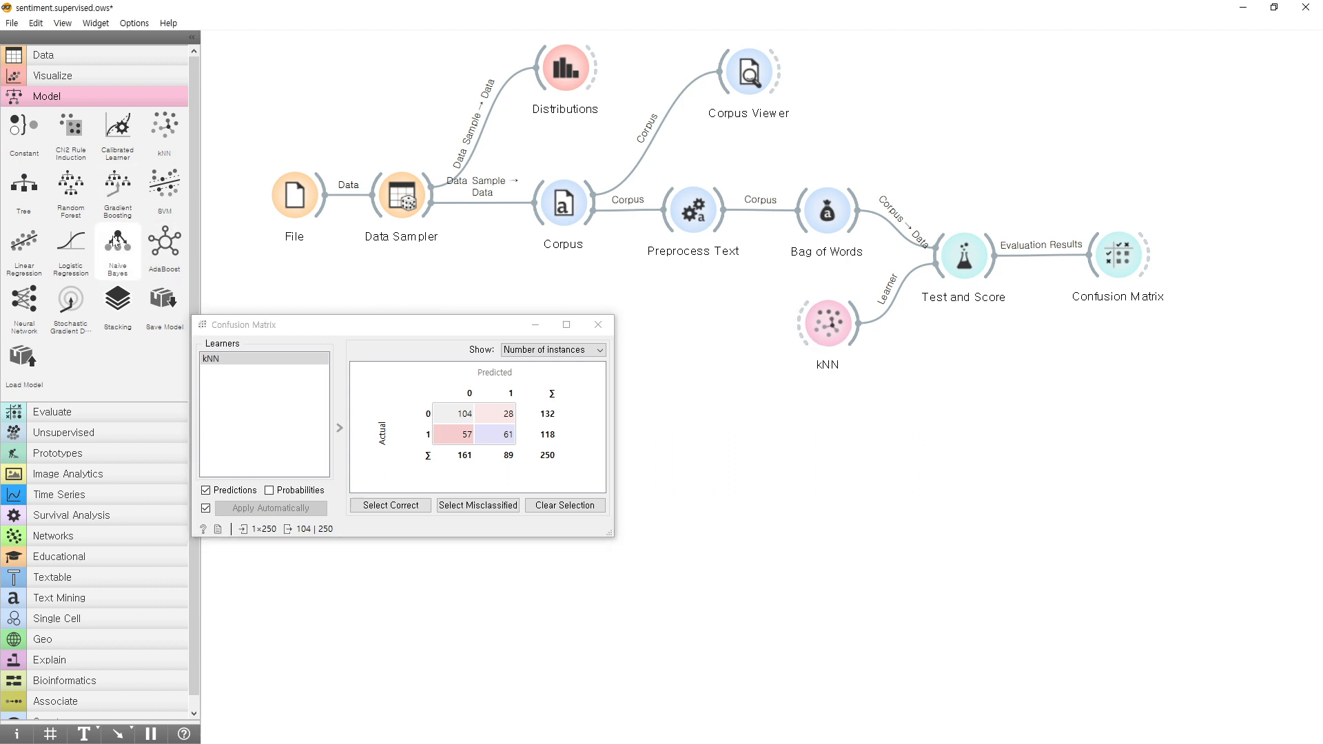
{"action": "mouse_move", "coordinate": [71, 245]}
{"action": "left_mouse_down"}
{"action": "mouse_move", "coordinate": [972, 327]}
{"action": "mouse_move", "coordinate": [856, 438]}
{"action": "mouse_move", "coordinate": [836, 441]}
{"action": "mouse_move", "coordinate": [944, 324]}
{"action": "mouse_move", "coordinate": [945, 274]}
{"action": "left_mouse_up"}
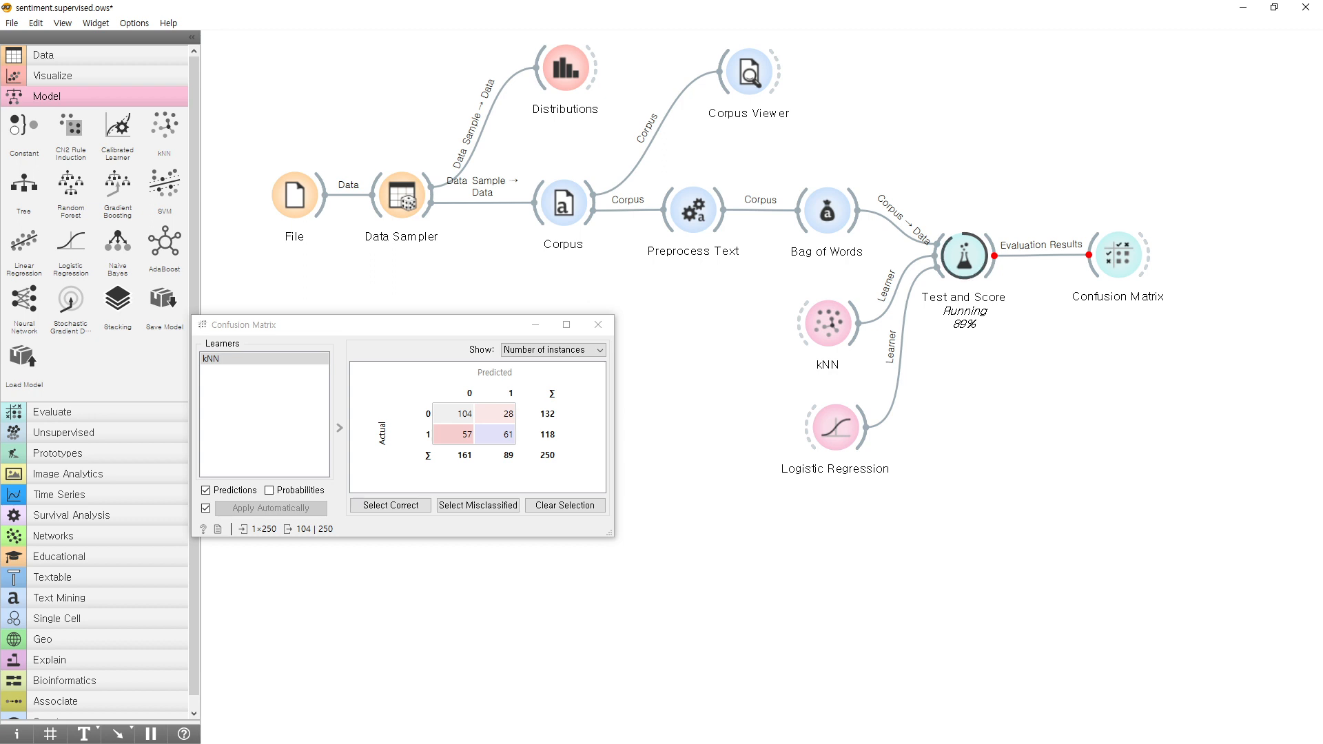
Examine the Logistic Regression confusion matrix, compare its Test and Score evaluation results with those of kNN, and minimize both windows.
{"action": "left_click_drag", "start_coordinate": [431, 325], "coordinate": [539, 316]}
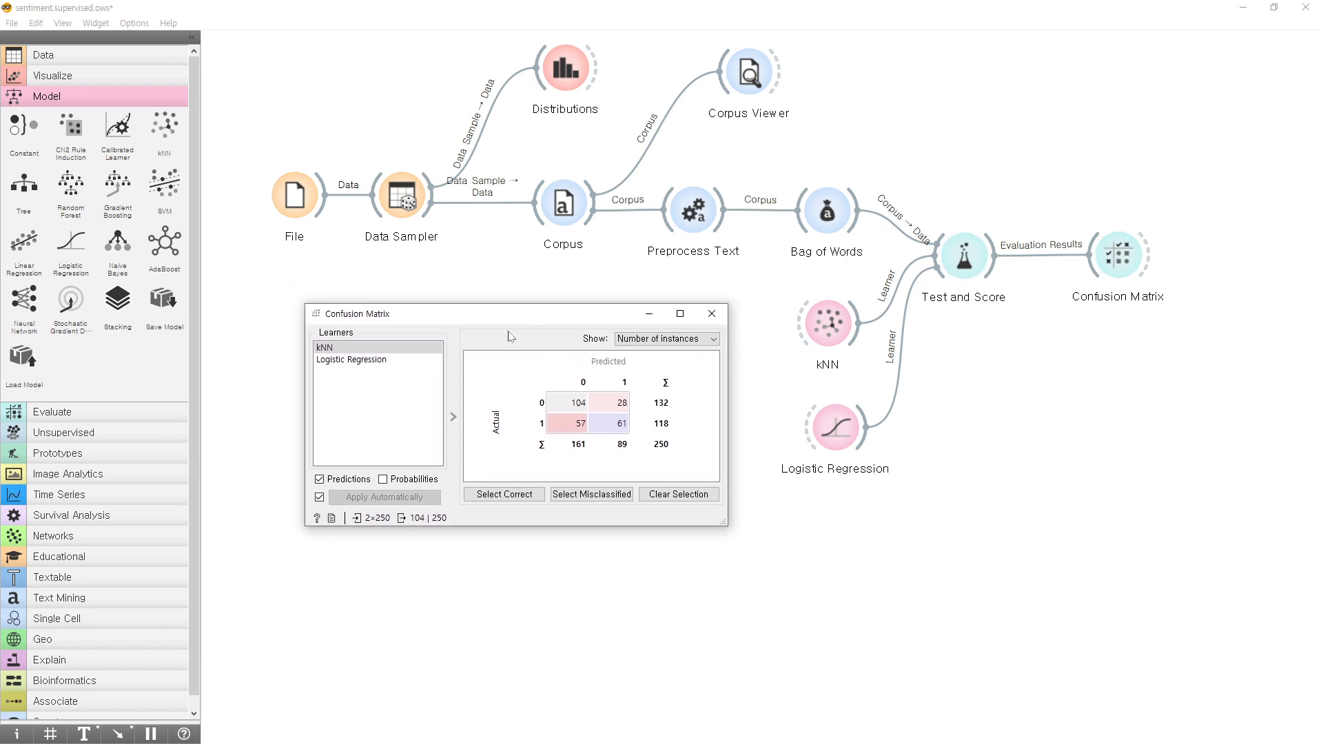
{"action": "left_click", "coordinate": [383, 361]}
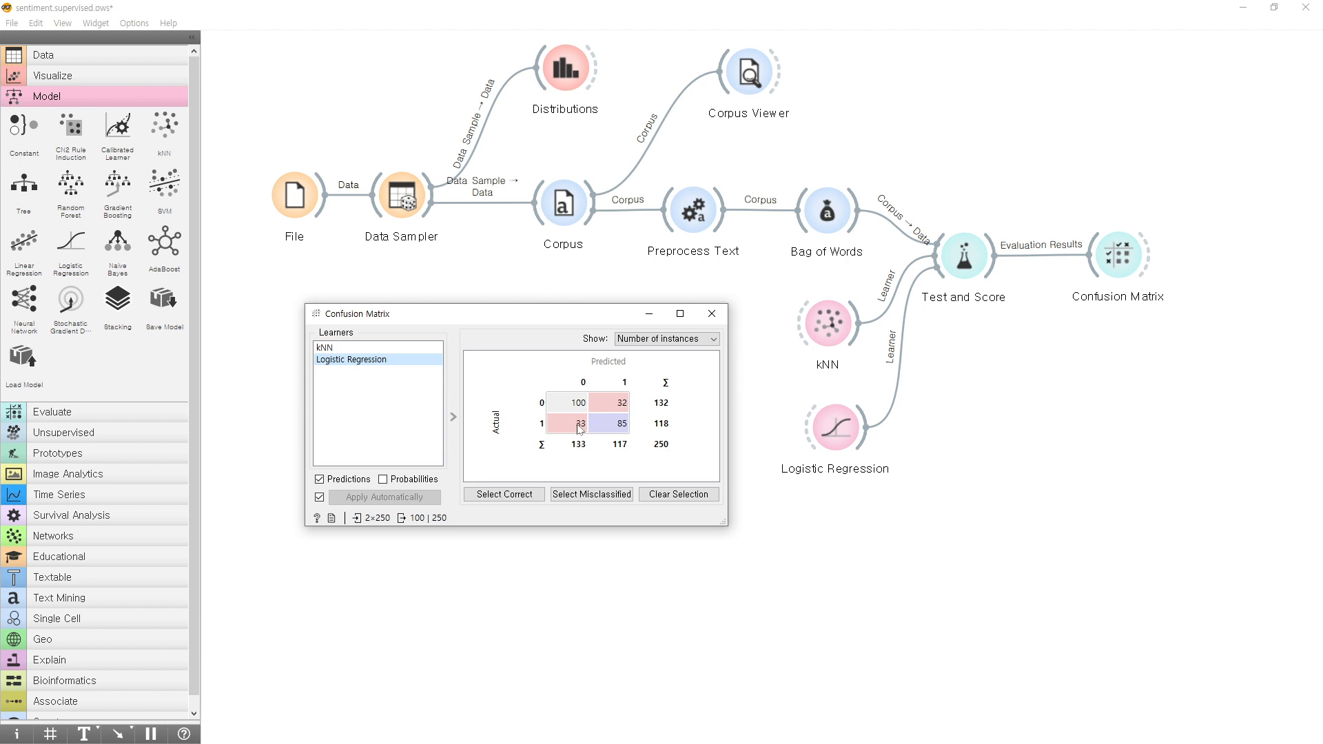
{"action": "double_click", "coordinate": [966, 263]}
{"action": "left_click", "coordinate": [416, 441]}
{"action": "left_click_drag", "start_coordinate": [457, 317], "coordinate": [469, 403]}
{"action": "left_click_drag", "start_coordinate": [559, 143], "coordinate": [335, 154]}
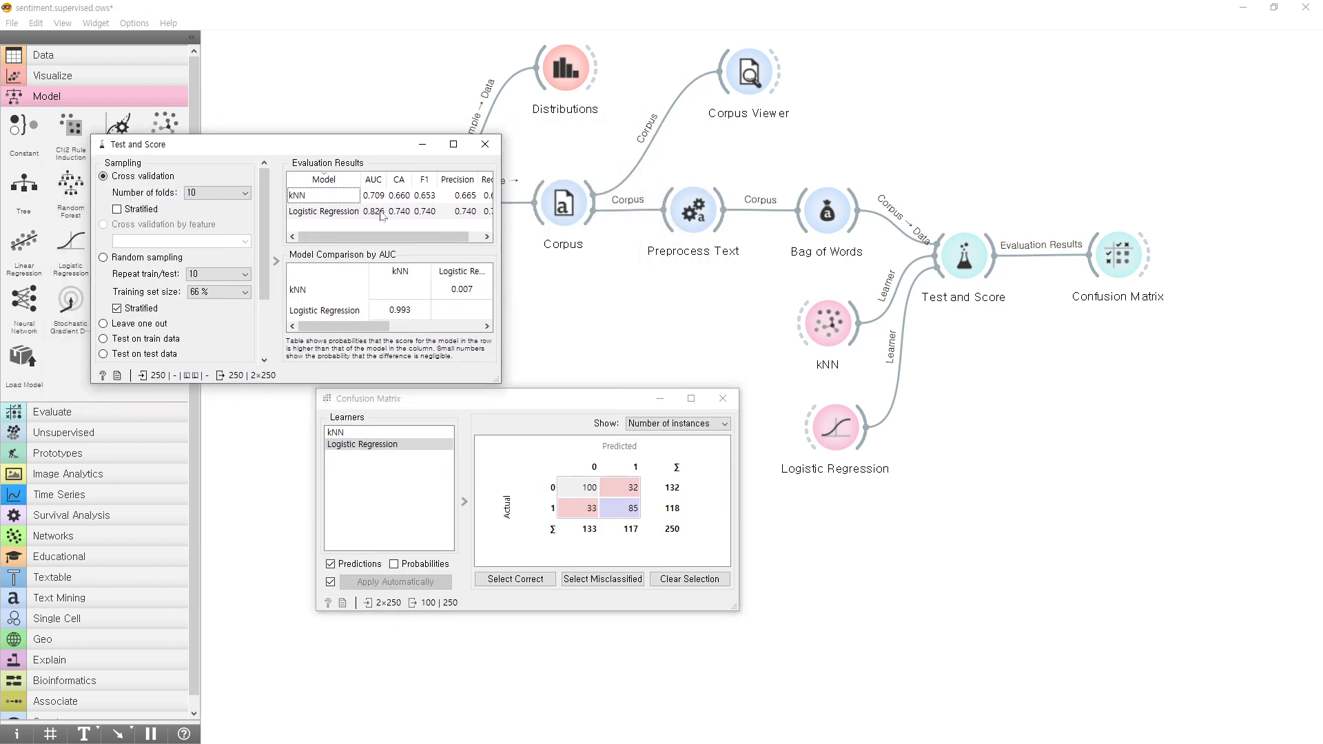
{"action": "left_click", "coordinate": [381, 212]}
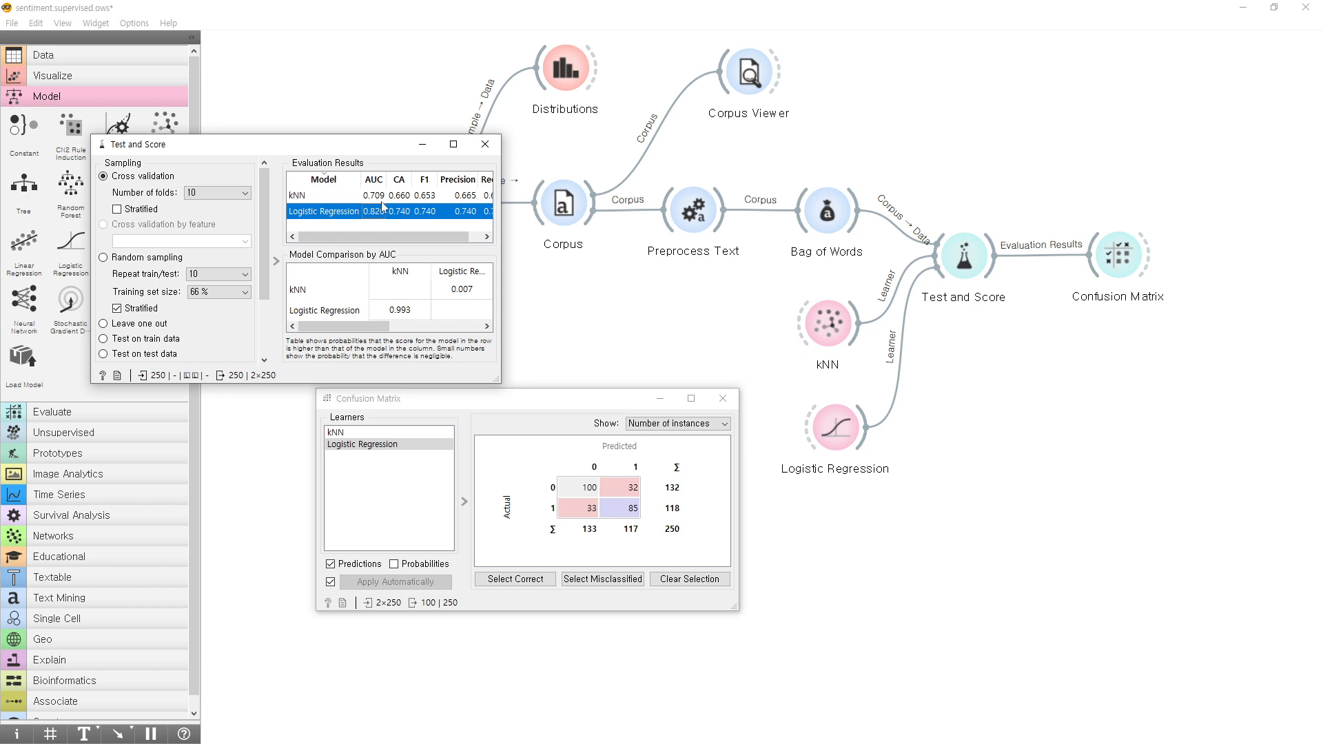
{"action": "left_click", "coordinate": [384, 197]}
{"action": "left_click", "coordinate": [387, 212]}
{"action": "left_click", "coordinate": [659, 398]}
{"action": "left_click", "coordinate": [422, 144]}
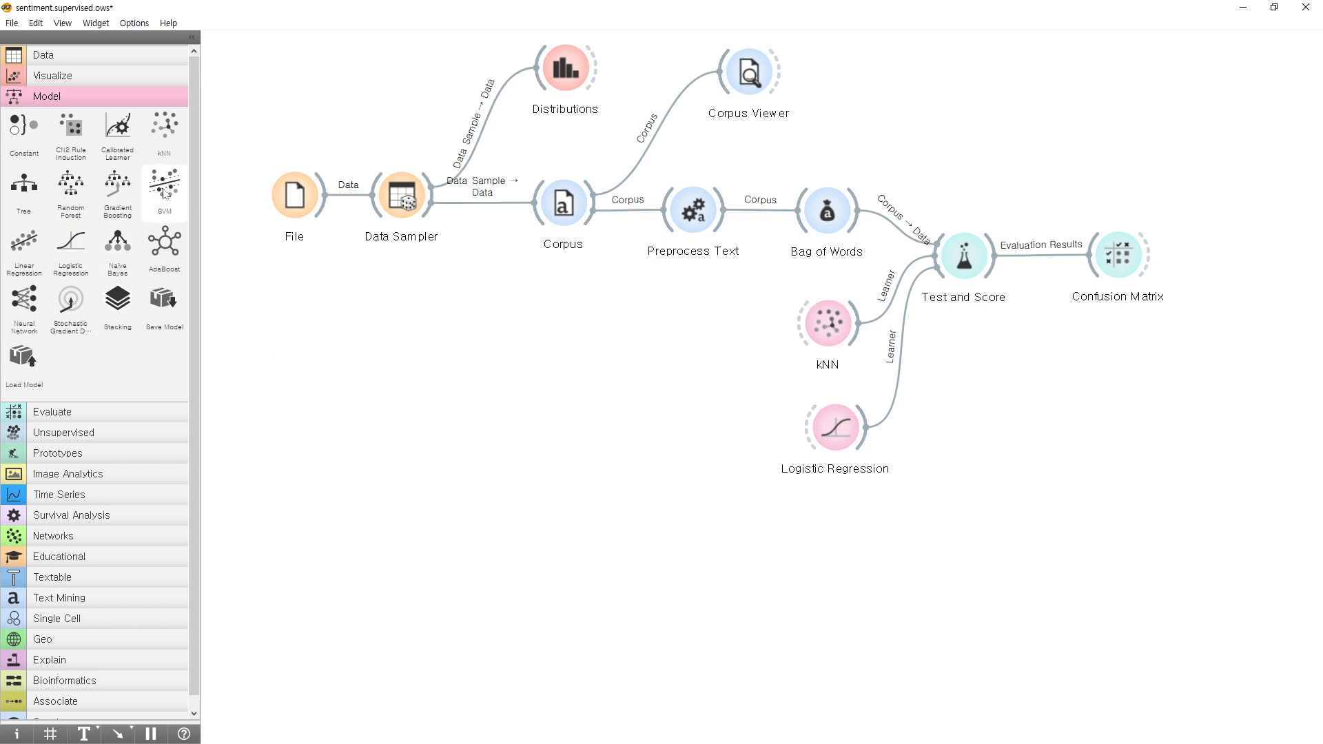
Add a Neural Network widget below Logistic Regression, with 200 neurons in hidden layers and a maximum of 200 iterations.
{"action": "left_click", "coordinate": [32, 316]}
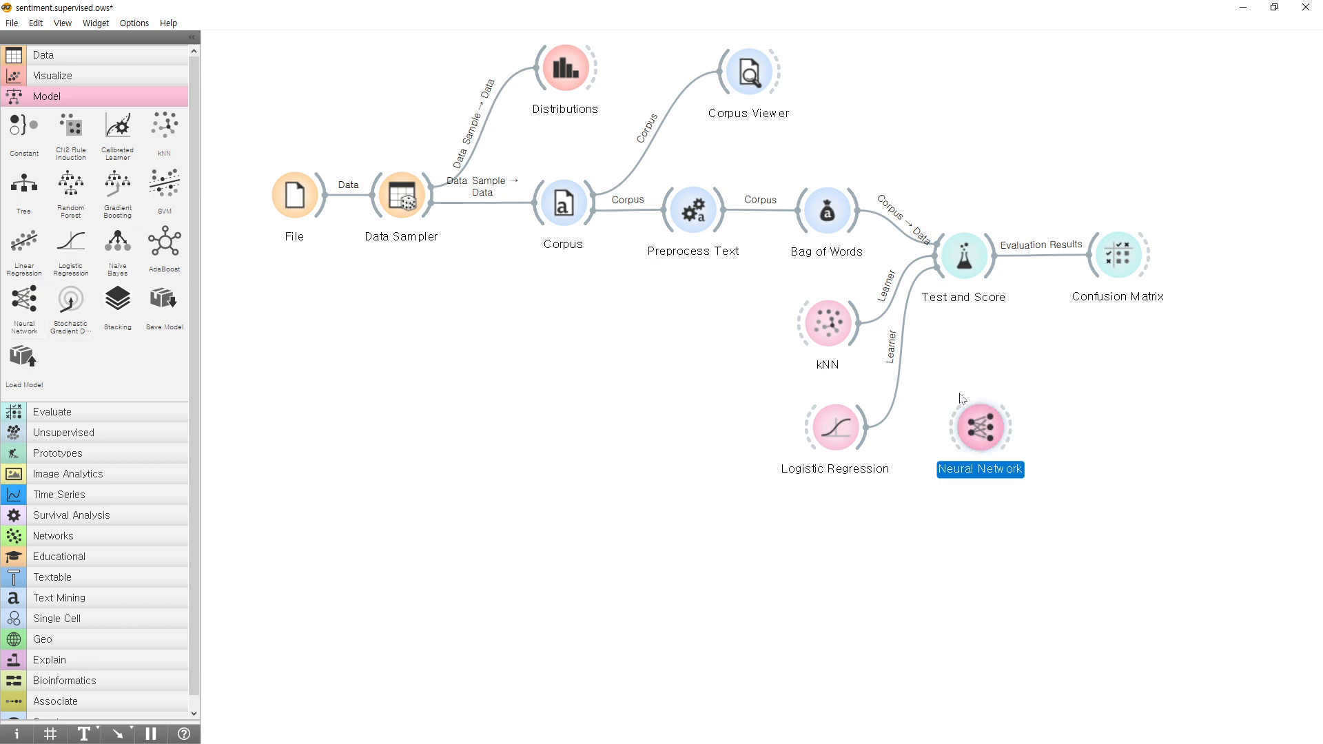
{"action": "left_click_drag", "start_coordinate": [966, 427], "coordinate": [827, 532]}
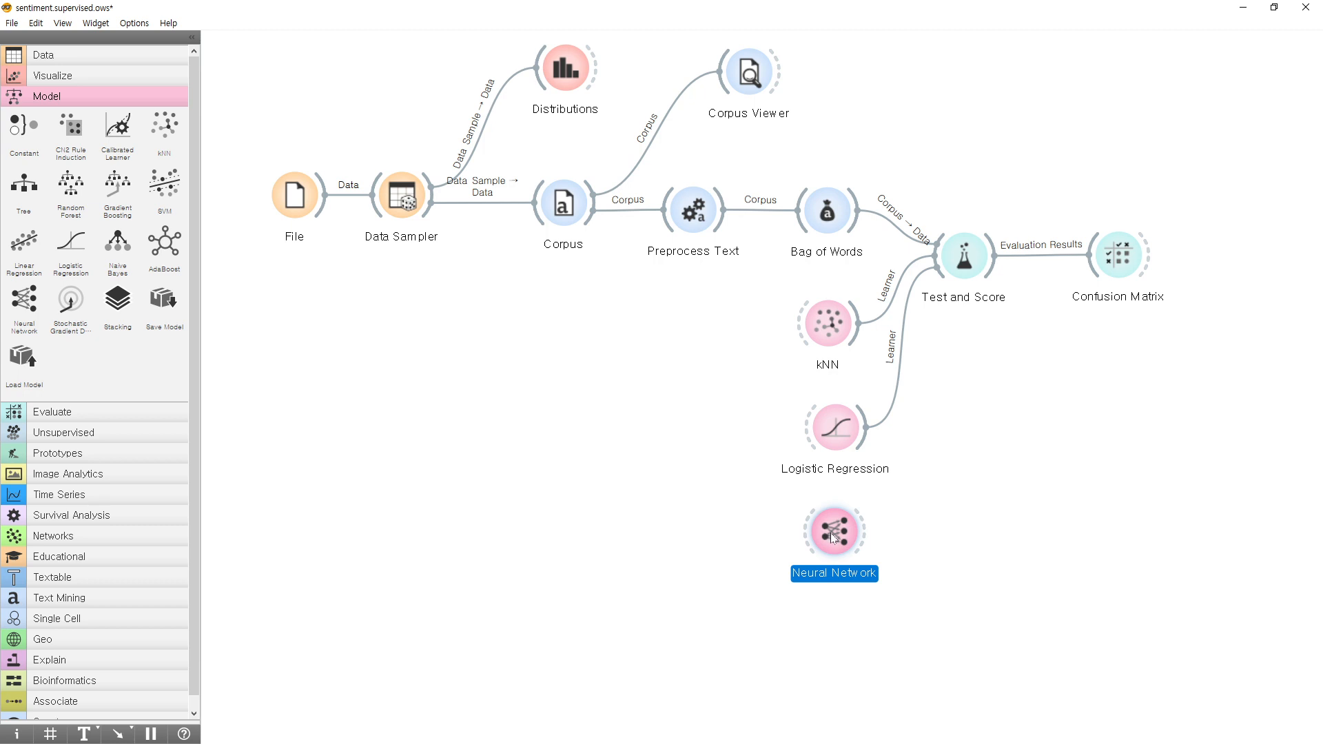
{"action": "double_click", "coordinate": [833, 533]}
{"action": "left_click", "coordinate": [317, 205]}
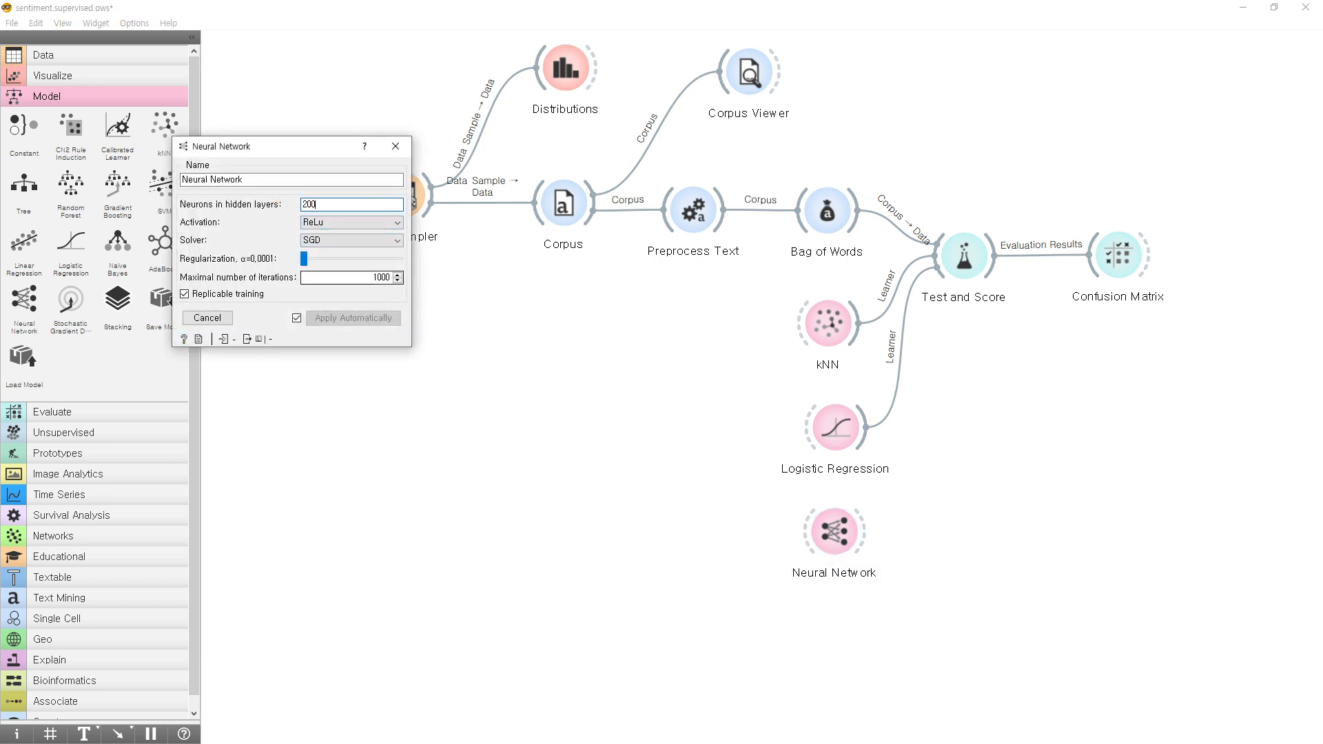
{"action": "double_click", "coordinate": [381, 277]}
{"action": "type", "text": "2"}
{"action": "key", "text": "Return"}
Connect the Neural Network to Test and Score as a learner and check its evaluation result.
{"action": "left_click_drag", "start_coordinate": [863, 532], "coordinate": [944, 277]}
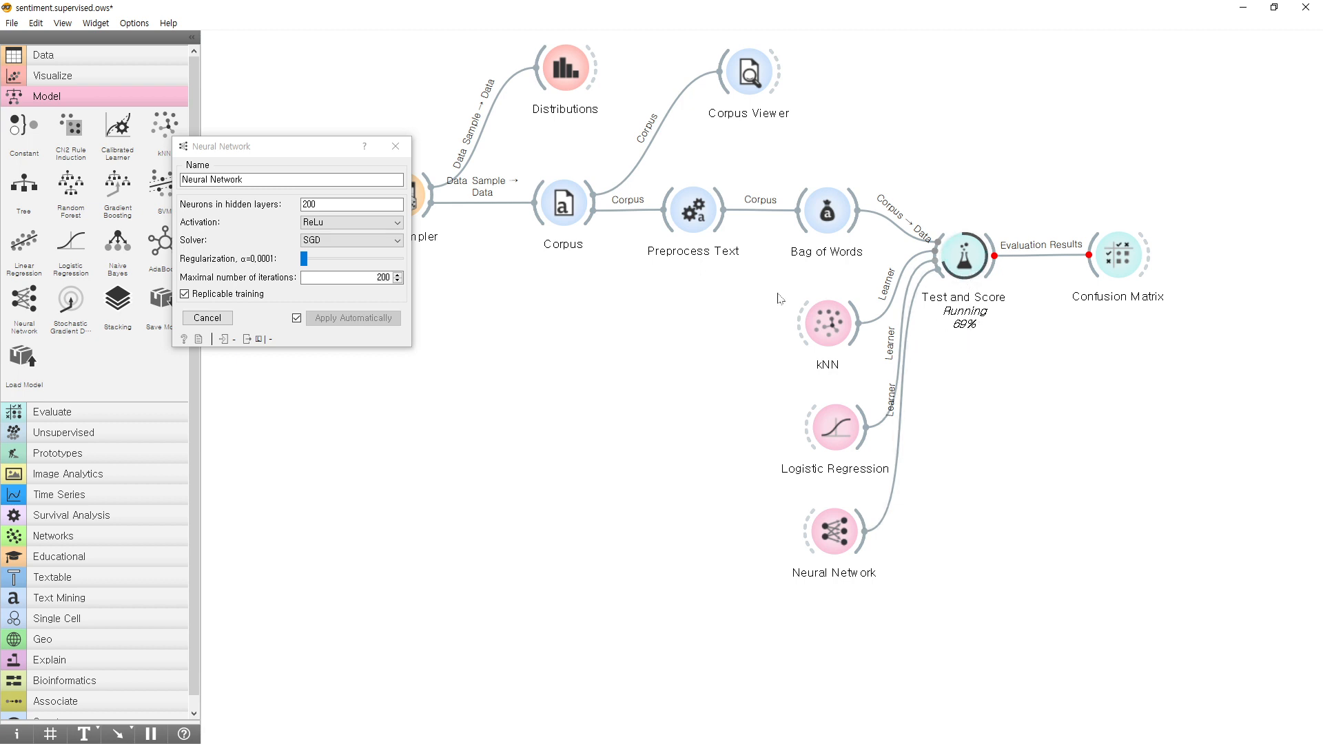
{"action": "double_click", "coordinate": [964, 256]}
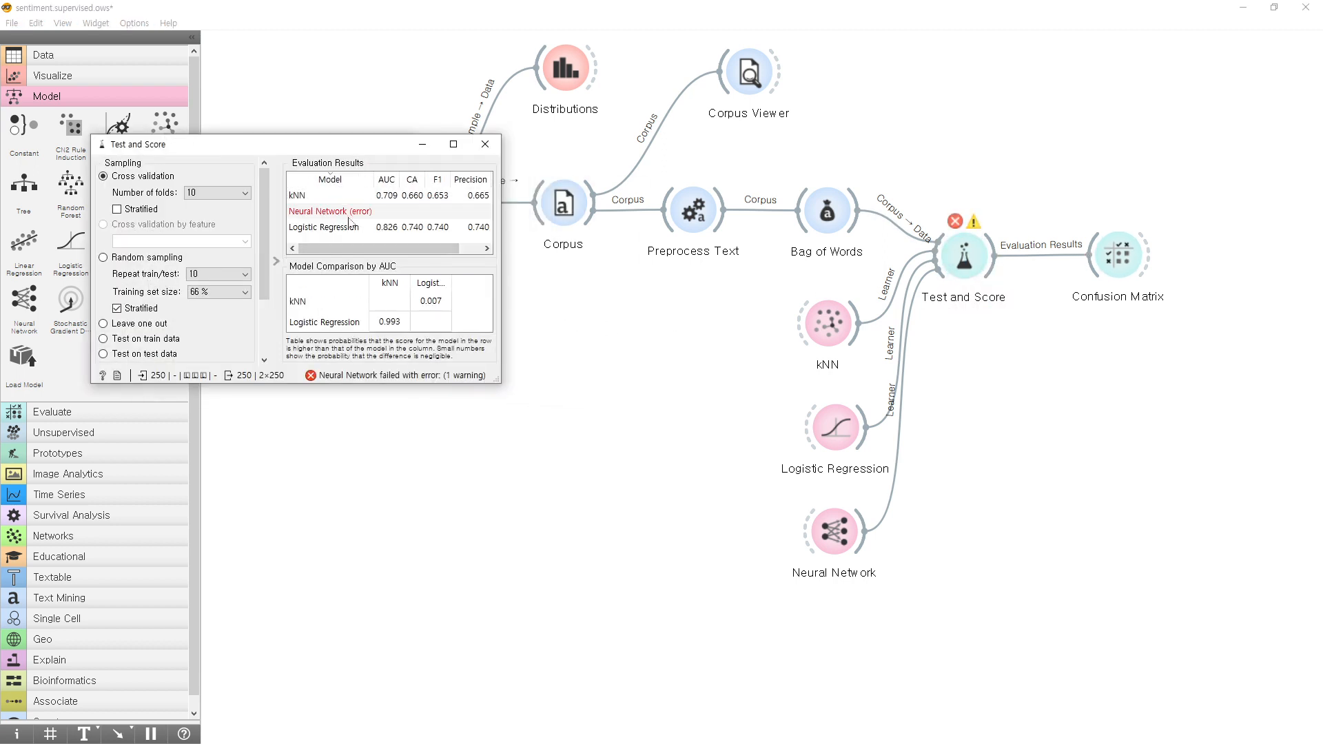
{"action": "mouse_move", "coordinate": [485, 393]}
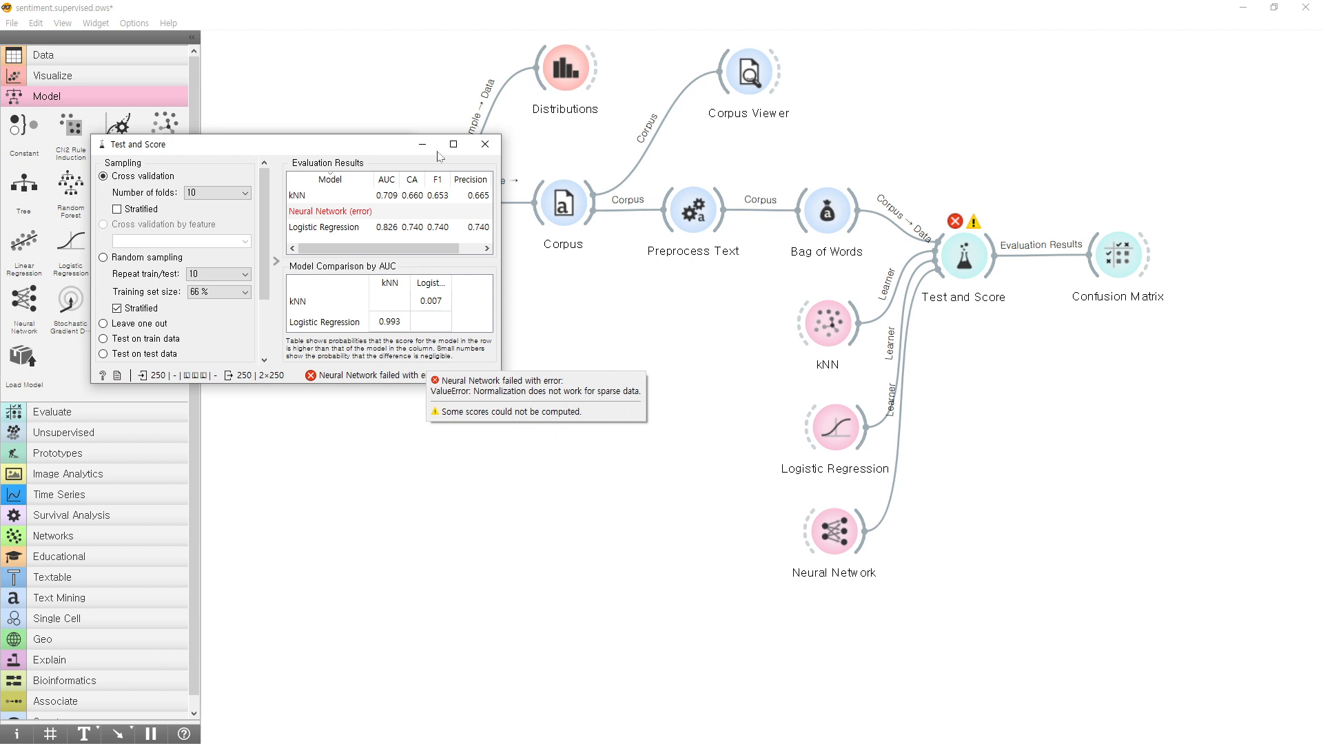
Close the Test and Score window, move the Neural Network widget to the free area beside kNN, and close its settings.
{"action": "left_click", "coordinate": [483, 148]}
{"action": "left_click_drag", "start_coordinate": [840, 535], "coordinate": [650, 352]}
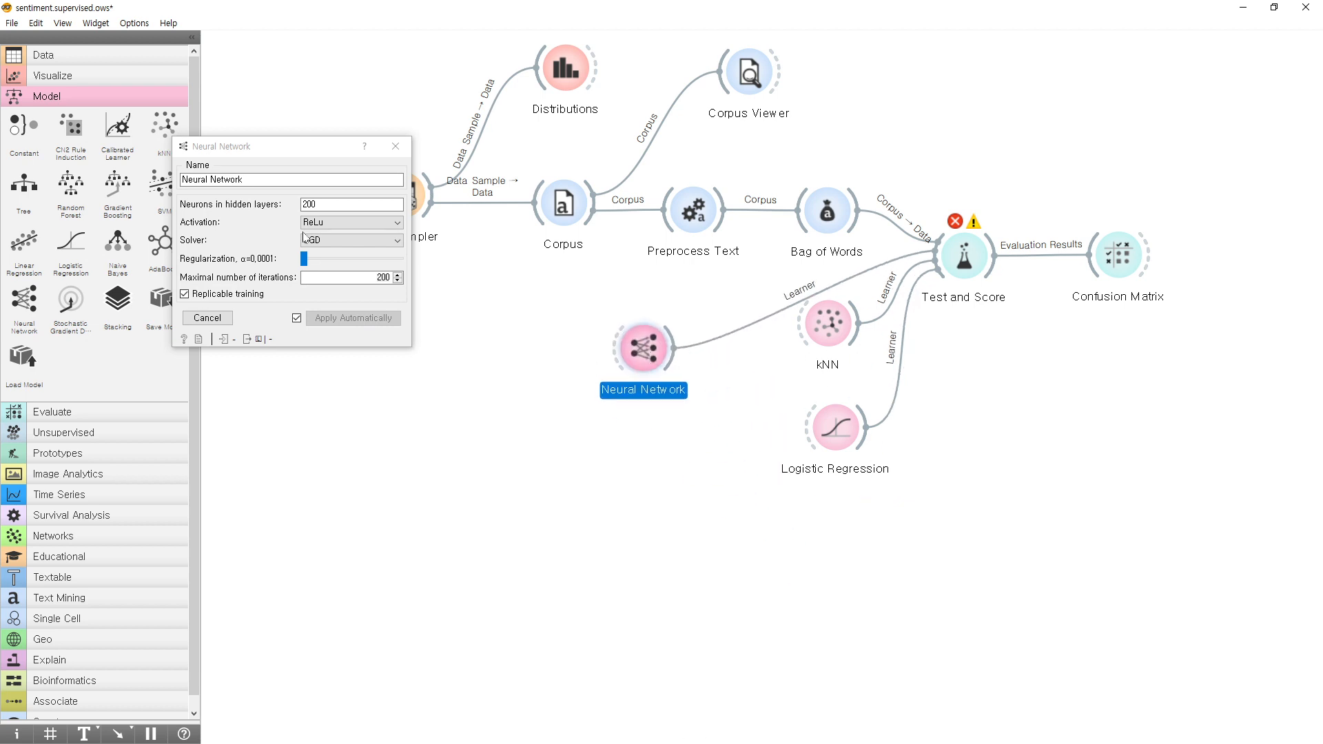
{"action": "left_click", "coordinate": [395, 146]}
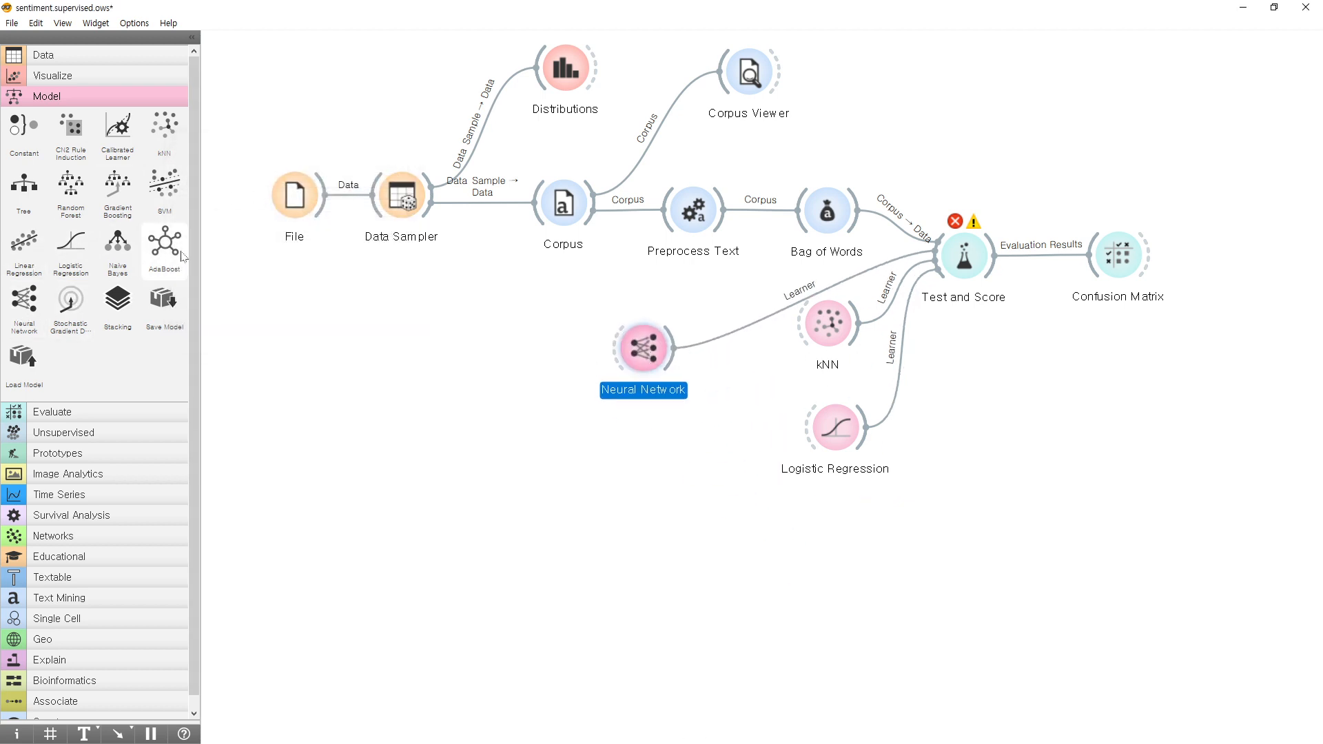
Add an SVM learner, connect it to Test and Score, and place it below Logistic Regression.
{"action": "left_click", "coordinate": [164, 185]}
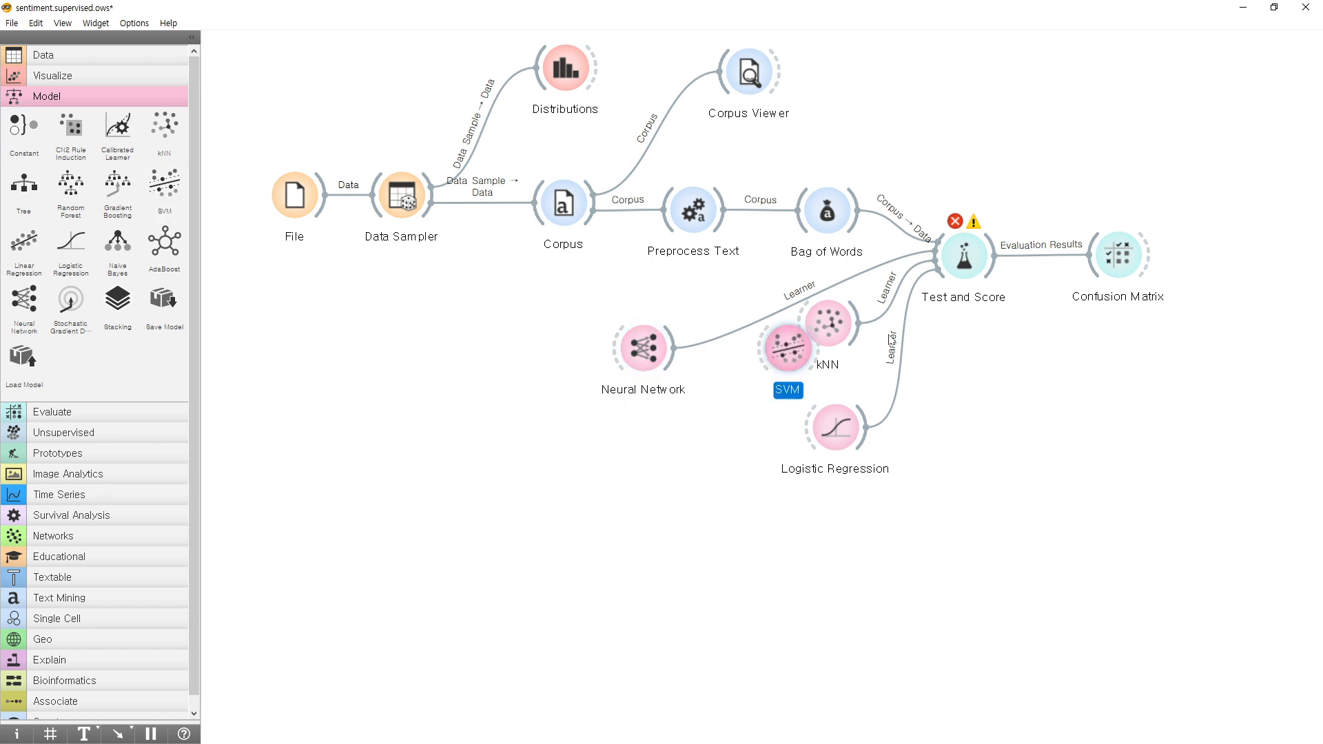
{"action": "left_click_drag", "start_coordinate": [787, 348], "coordinate": [963, 256]}
{"action": "left_click_drag", "start_coordinate": [746, 519], "coordinate": [836, 539]}
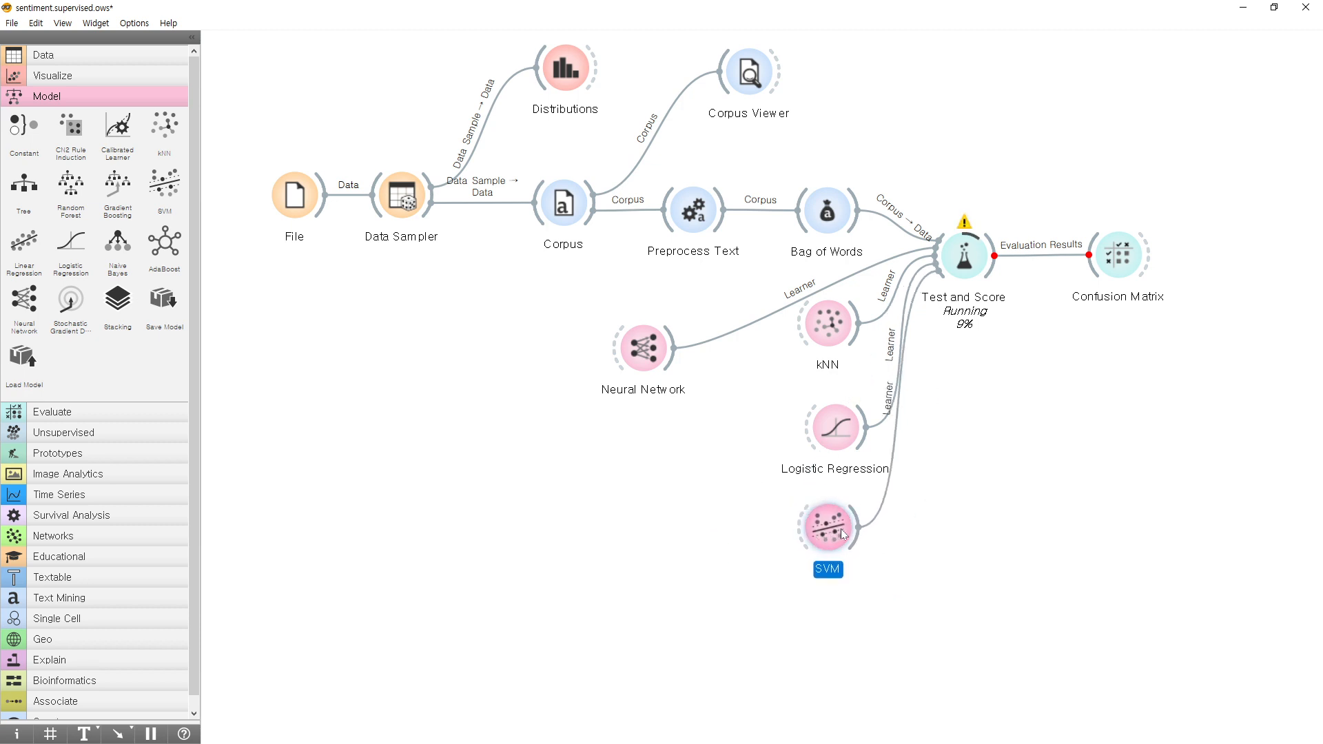
Delete the Neural Network widget from the workflow.
{"action": "left_click", "coordinate": [651, 357]}
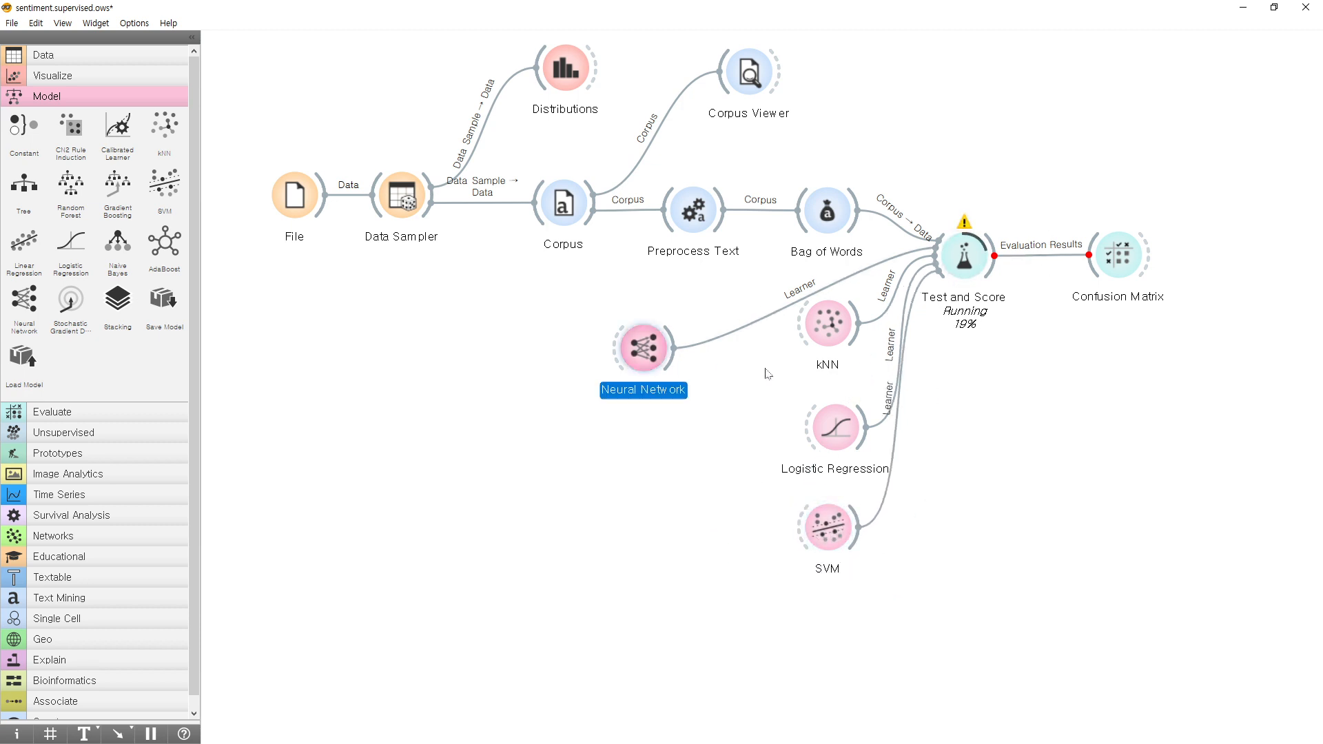
{"action": "key", "text": "Delete"}
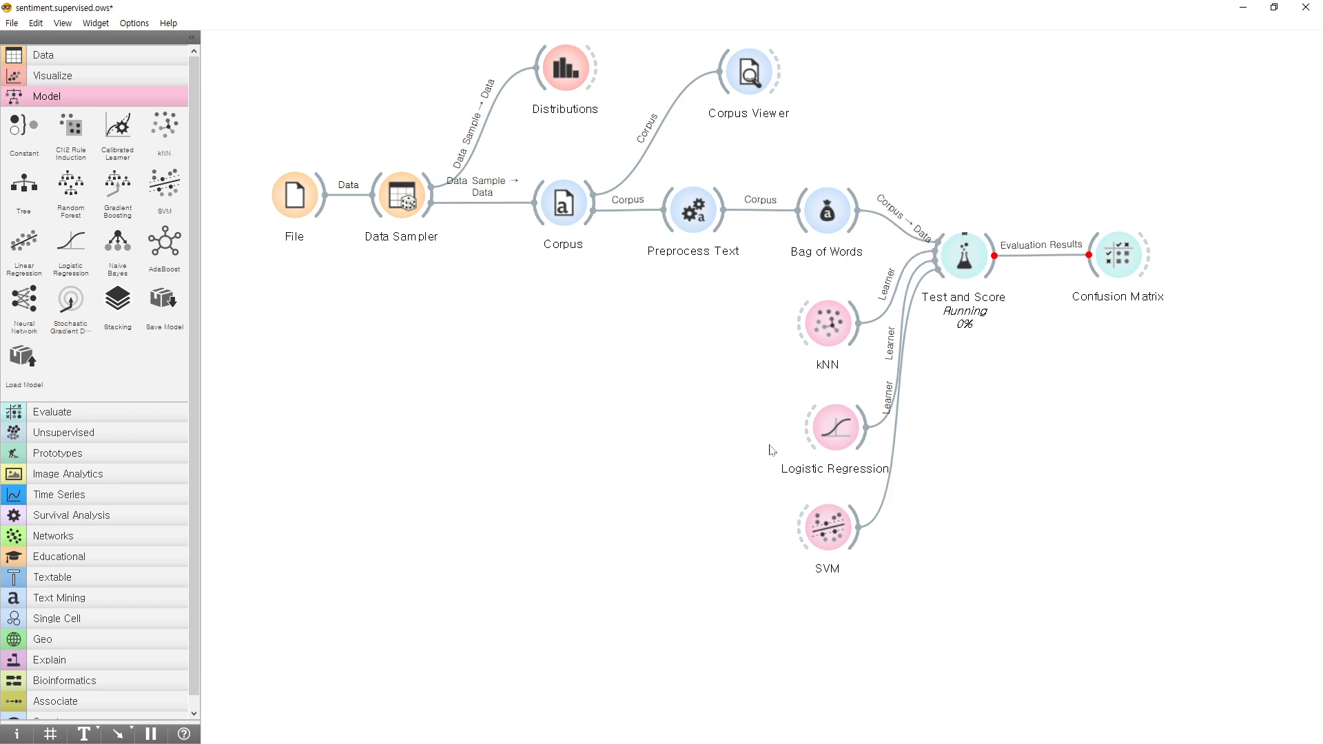
{"action": "left_click_drag", "start_coordinate": [825, 529], "coordinate": [837, 529]}
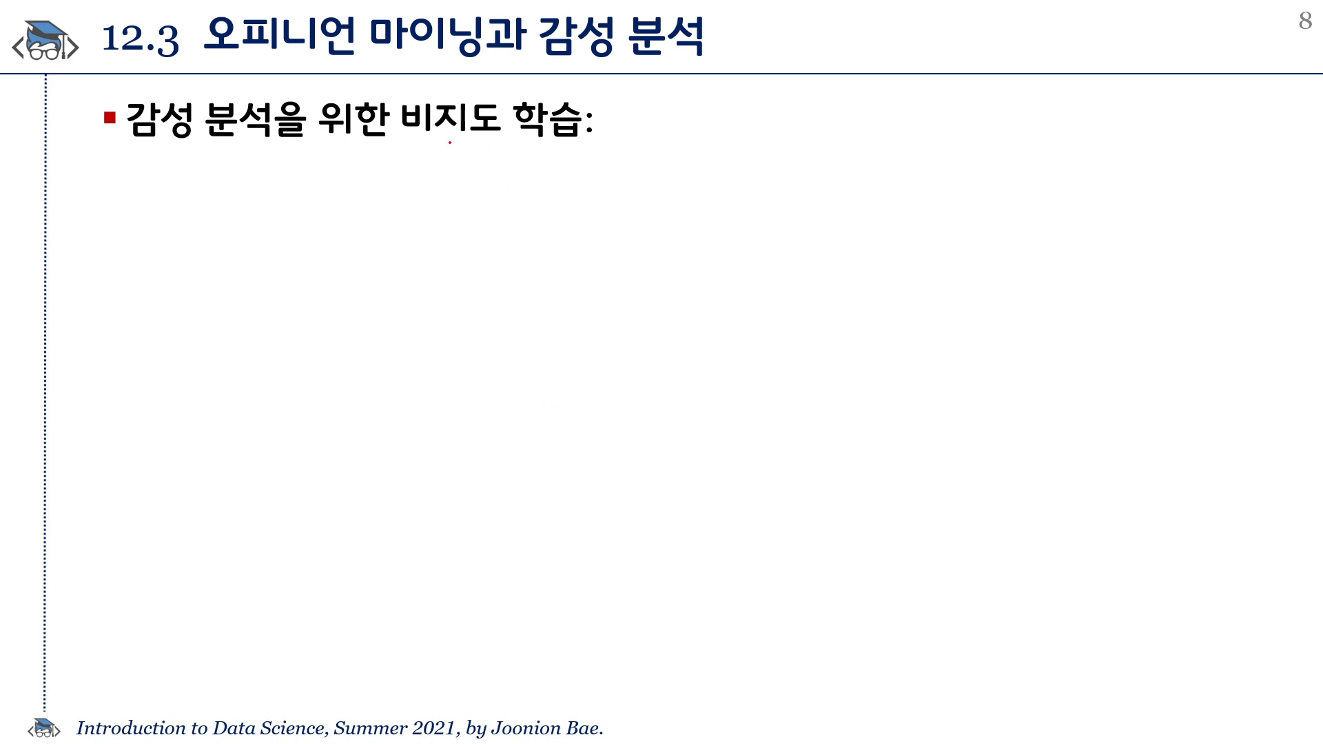
{"action": "left_click_drag", "start_coordinate": [410, 146], "coordinate": [610, 154]}
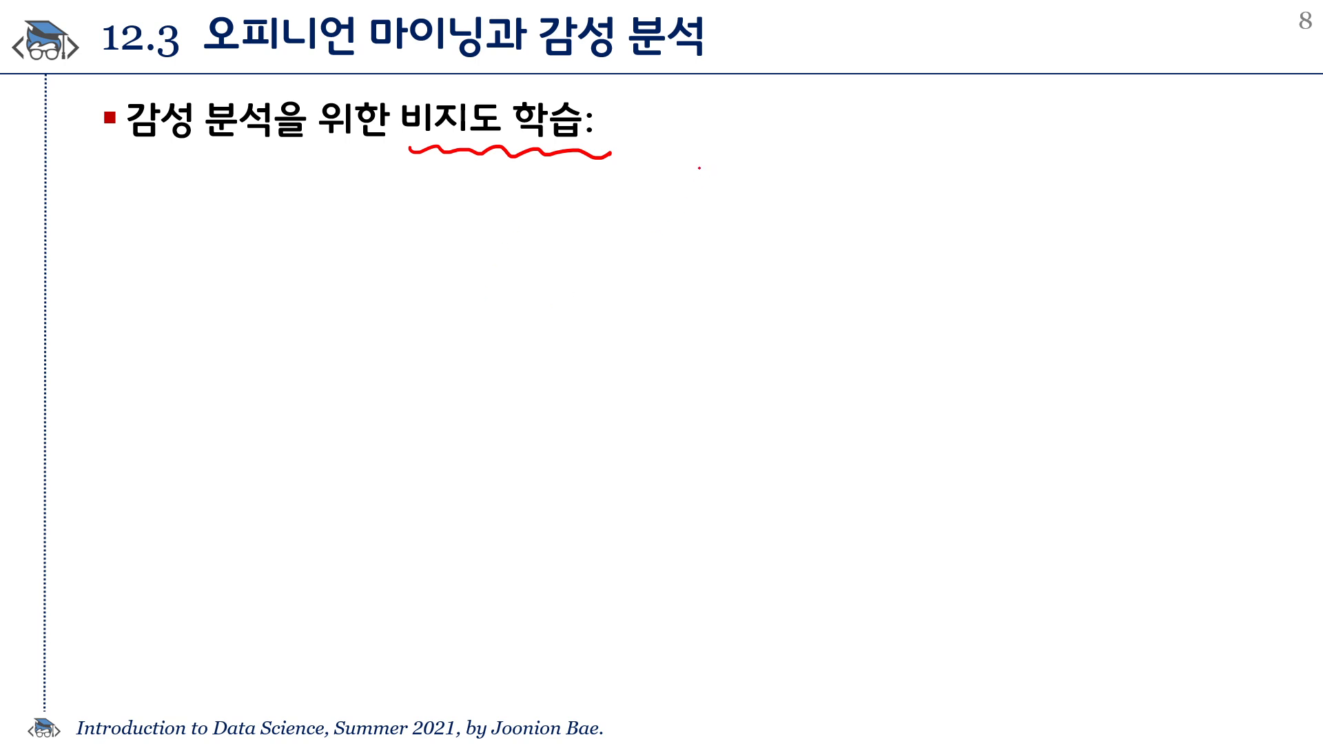
{"action": "left_click_drag", "start_coordinate": [717, 126], "coordinate": [710, 148]}
{"action": "left_click_drag", "start_coordinate": [714, 137], "coordinate": [722, 146]}
{"action": "left_click_drag", "start_coordinate": [730, 131], "coordinate": [777, 155]}
{"action": "mouse_move", "coordinate": [807, 115]}
{"action": "left_mouse_down"}
{"action": "mouse_move", "coordinate": [800, 163]}
{"action": "mouse_move", "coordinate": [837, 141]}
{"action": "left_mouse_up"}
{"action": "left_click_drag", "start_coordinate": [851, 112], "coordinate": [867, 122]}
{"action": "mouse_move", "coordinate": [860, 128]}
{"action": "left_mouse_down"}
{"action": "mouse_move", "coordinate": [882, 127]}
{"action": "mouse_move", "coordinate": [879, 153]}
{"action": "mouse_move", "coordinate": [894, 146]}
{"action": "left_mouse_up"}
{"action": "mouse_move", "coordinate": [861, 176]}
{"action": "left_mouse_down"}
{"action": "mouse_move", "coordinate": [827, 131]}
{"action": "mouse_move", "coordinate": [892, 164]}
{"action": "left_mouse_up"}
{"action": "left_click", "coordinate": [760, 175]}
{"action": "left_click_drag", "start_coordinate": [760, 174], "coordinate": [756, 187]}
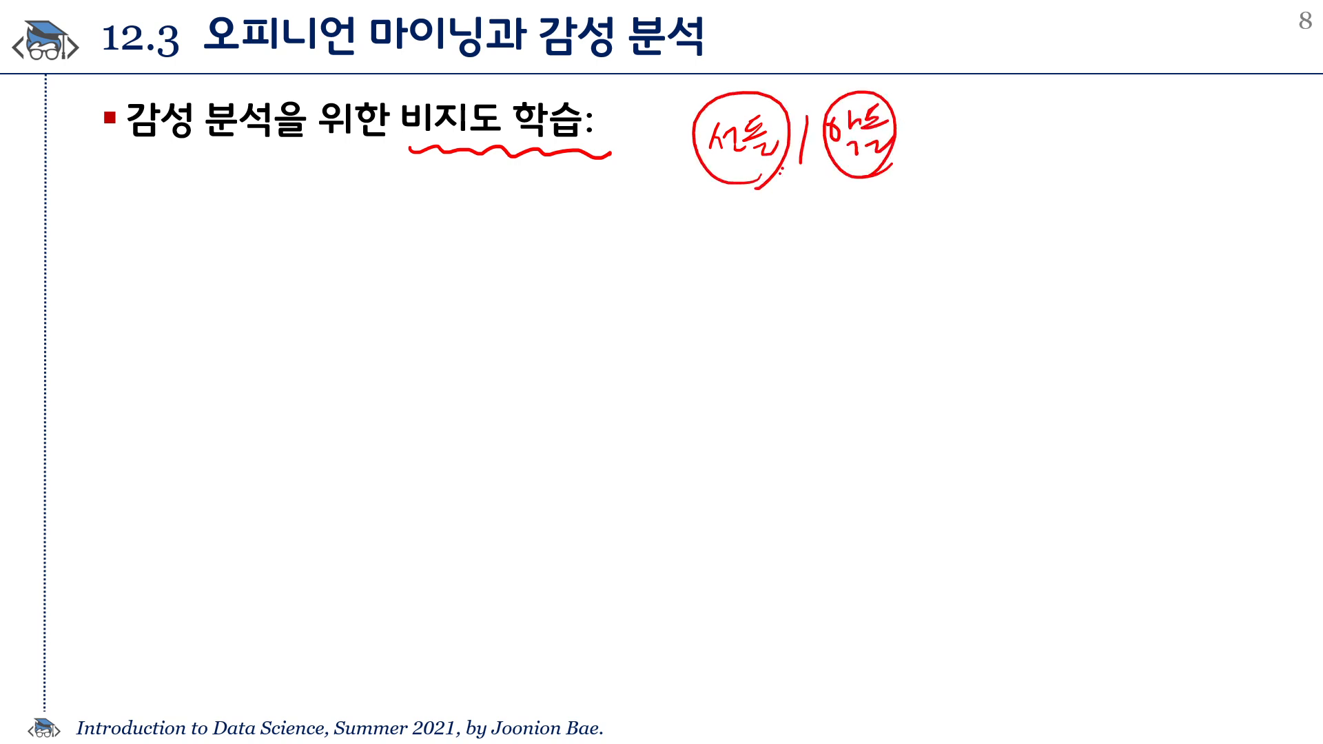
{"action": "left_click_drag", "start_coordinate": [783, 103], "coordinate": [843, 115]}
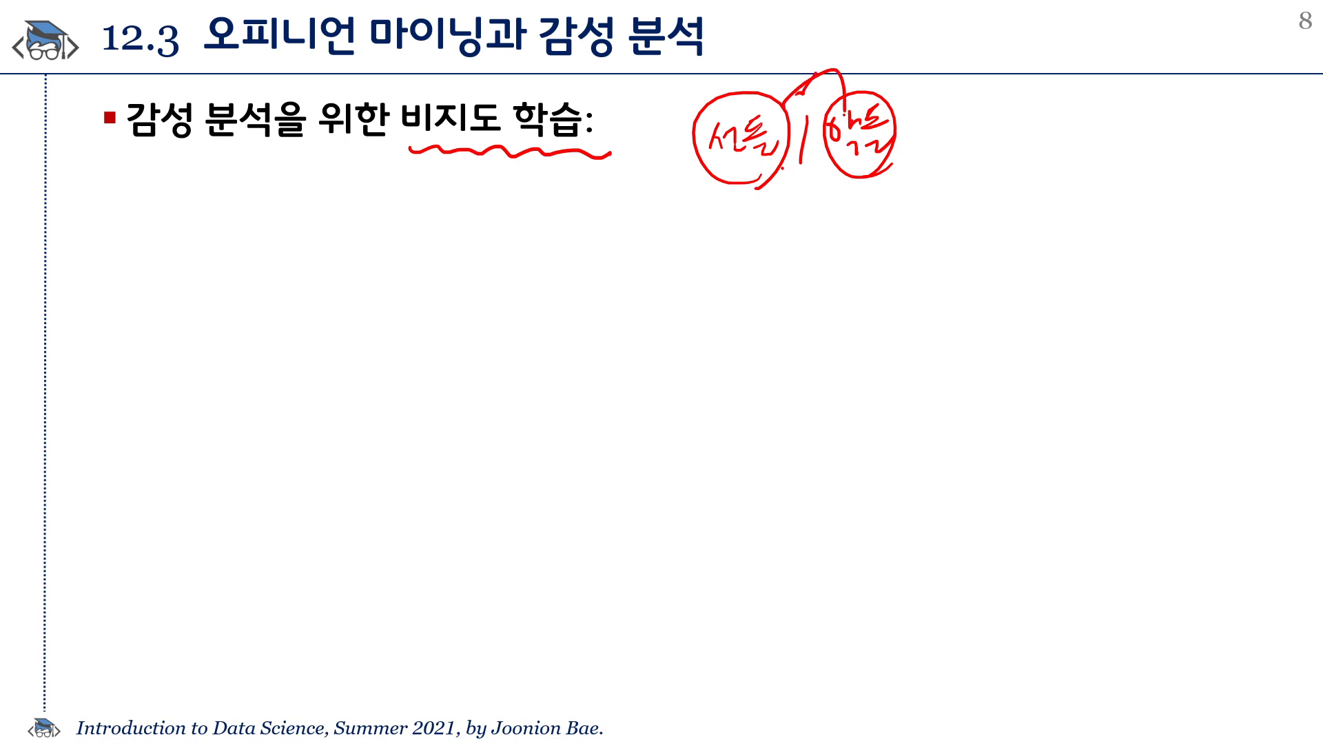
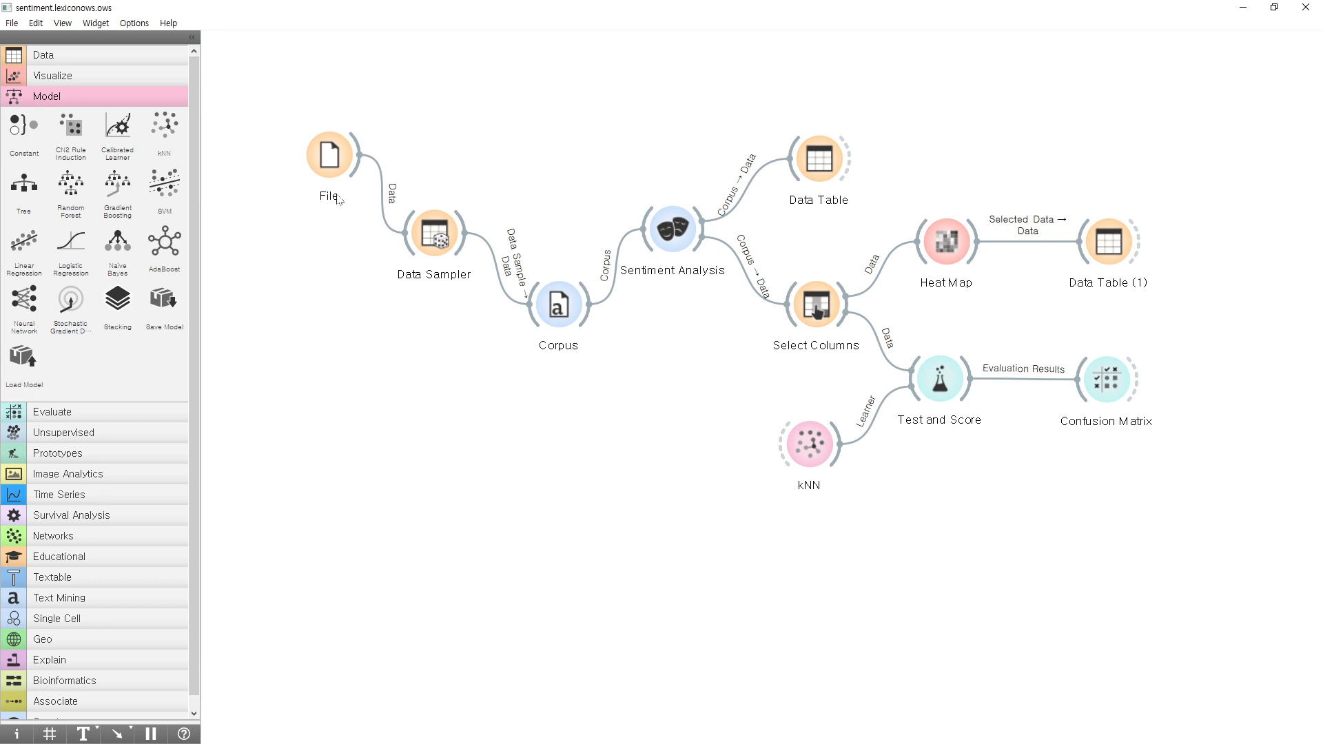
Check the source file and the column types and roles in the File widget, and close its window.
{"action": "left_click_drag", "start_coordinate": [275, 57], "coordinate": [1242, 593]}
{"action": "left_click", "coordinate": [313, 85]}
{"action": "left_click", "coordinate": [1242, 593]}
{"action": "double_click", "coordinate": [329, 157]}
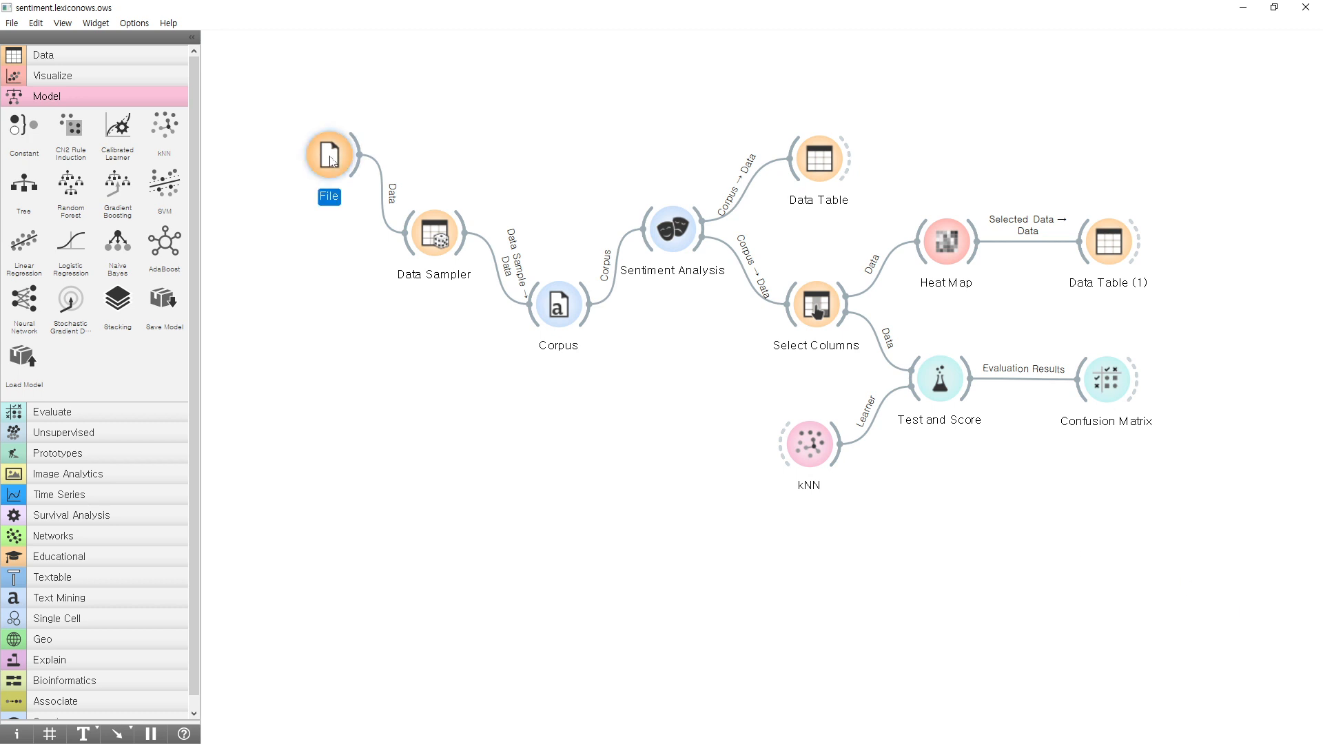
{"action": "left_click_drag", "start_coordinate": [1039, 100], "coordinate": [452, 116]}
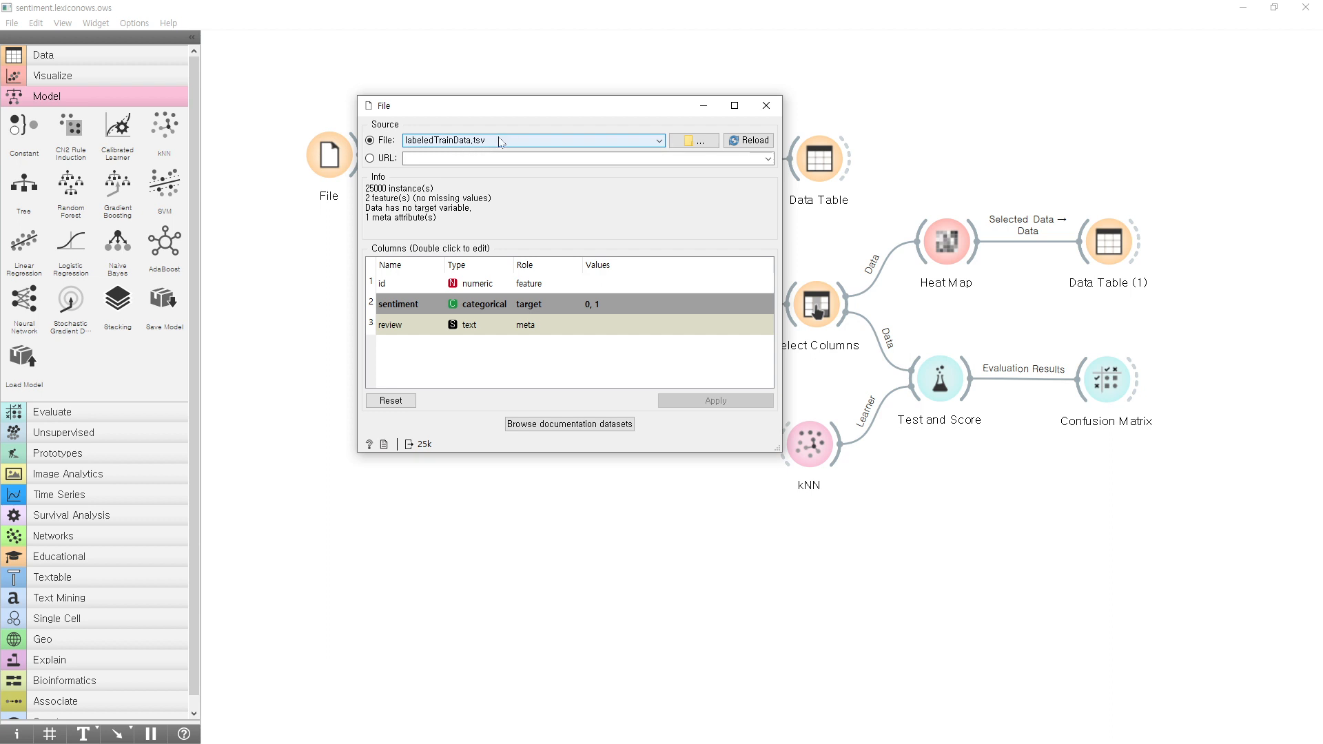
{"action": "left_click", "coordinate": [765, 106]}
Check the sampling settings in Data Sampler and the text feature used in Corpus, closing both windows.
{"action": "double_click", "coordinate": [442, 250]}
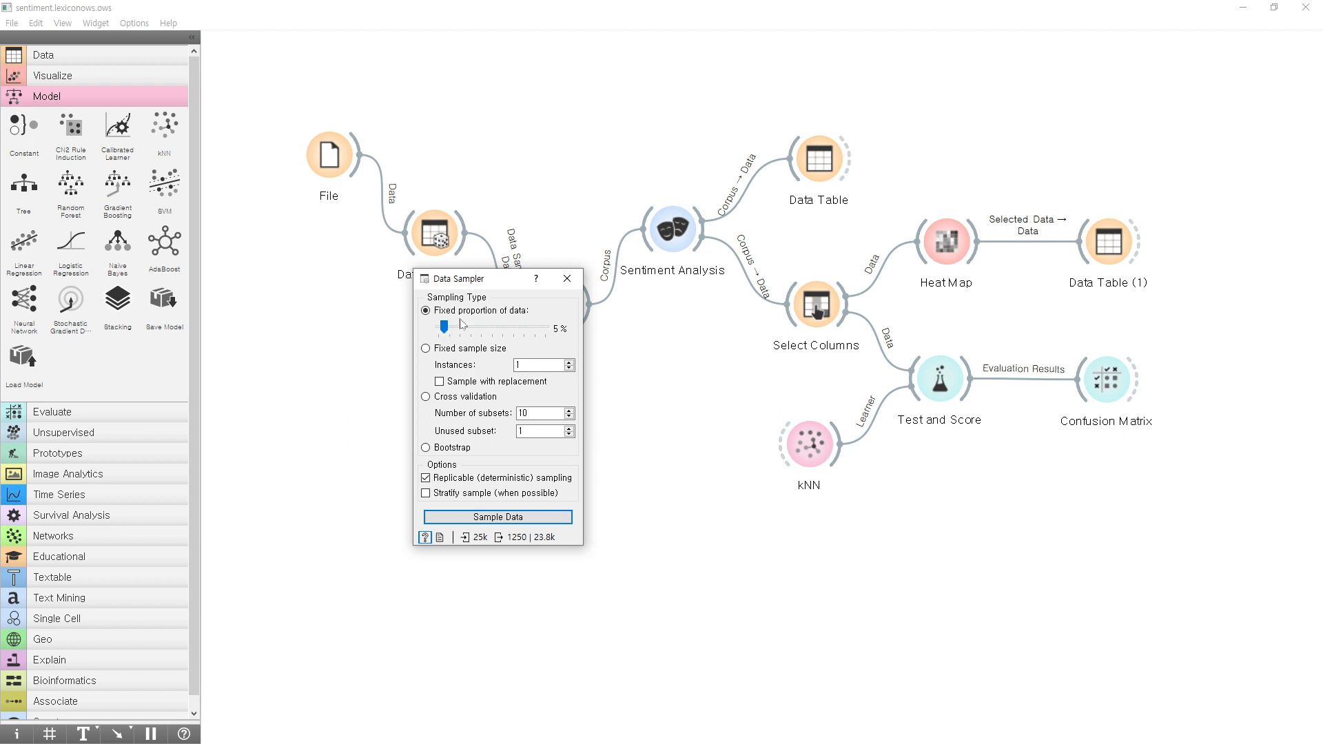
{"action": "left_click", "coordinate": [567, 279]}
{"action": "double_click", "coordinate": [559, 310]}
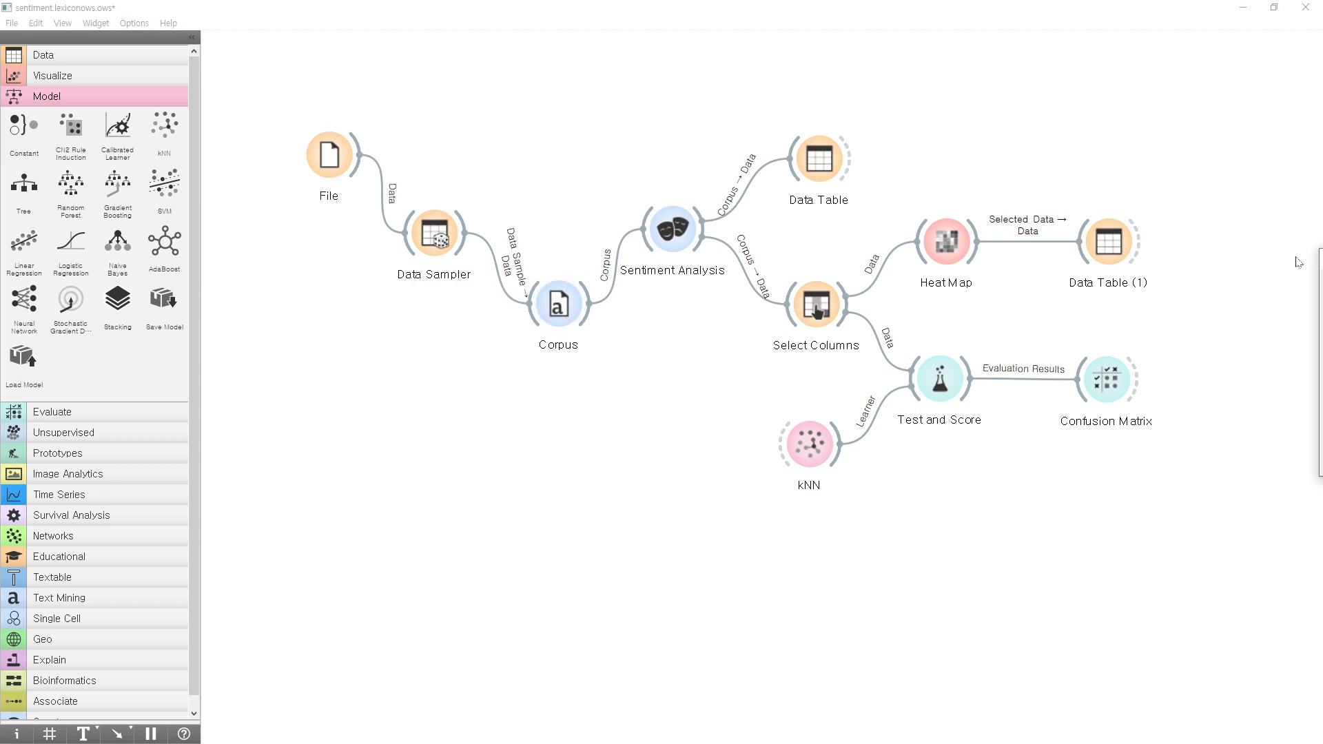
{"action": "left_click", "coordinate": [440, 357]}
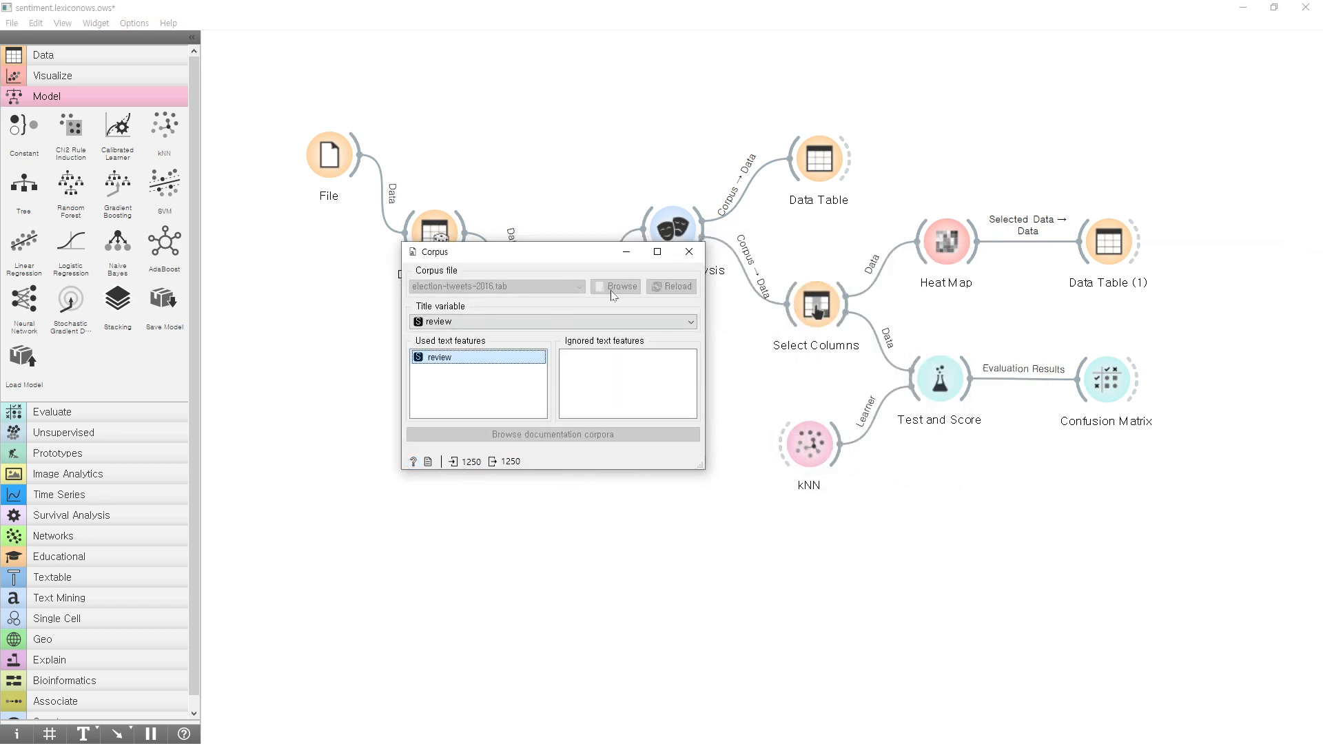
{"action": "left_click", "coordinate": [689, 251]}
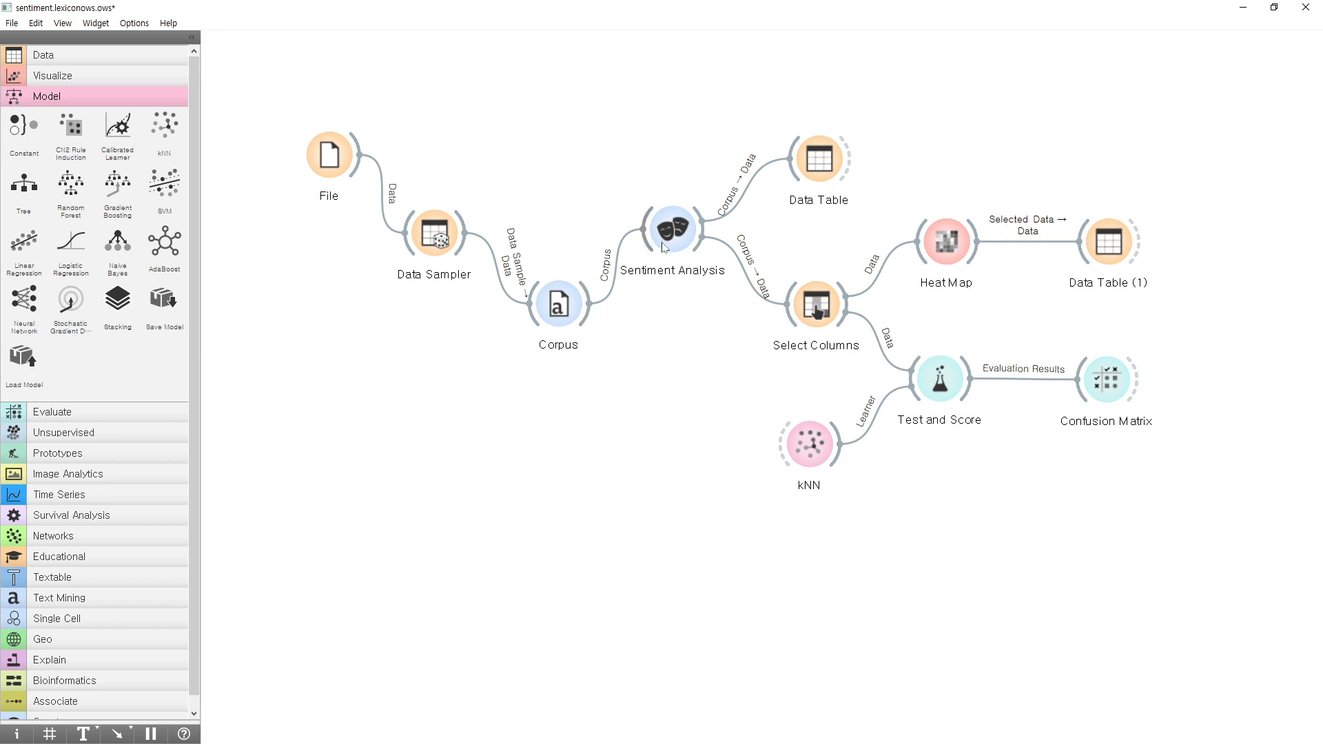
Open the Sentiment Analysis settings to check the chosen method, keeping the window clear of the downstream widgets.
{"action": "double_click", "coordinate": [666, 243]}
{"action": "left_click_drag", "start_coordinate": [555, 228], "coordinate": [333, 236]}
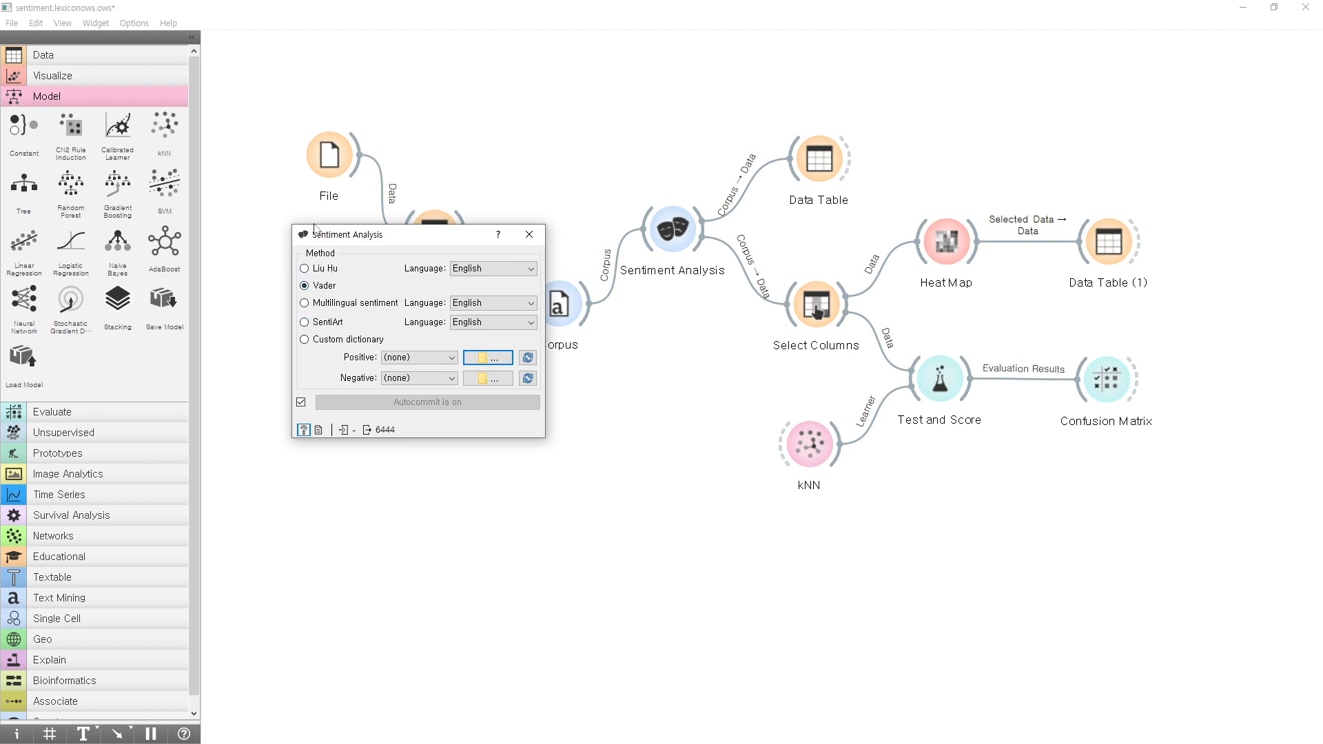
{"action": "left_click_drag", "start_coordinate": [382, 242], "coordinate": [351, 292]}
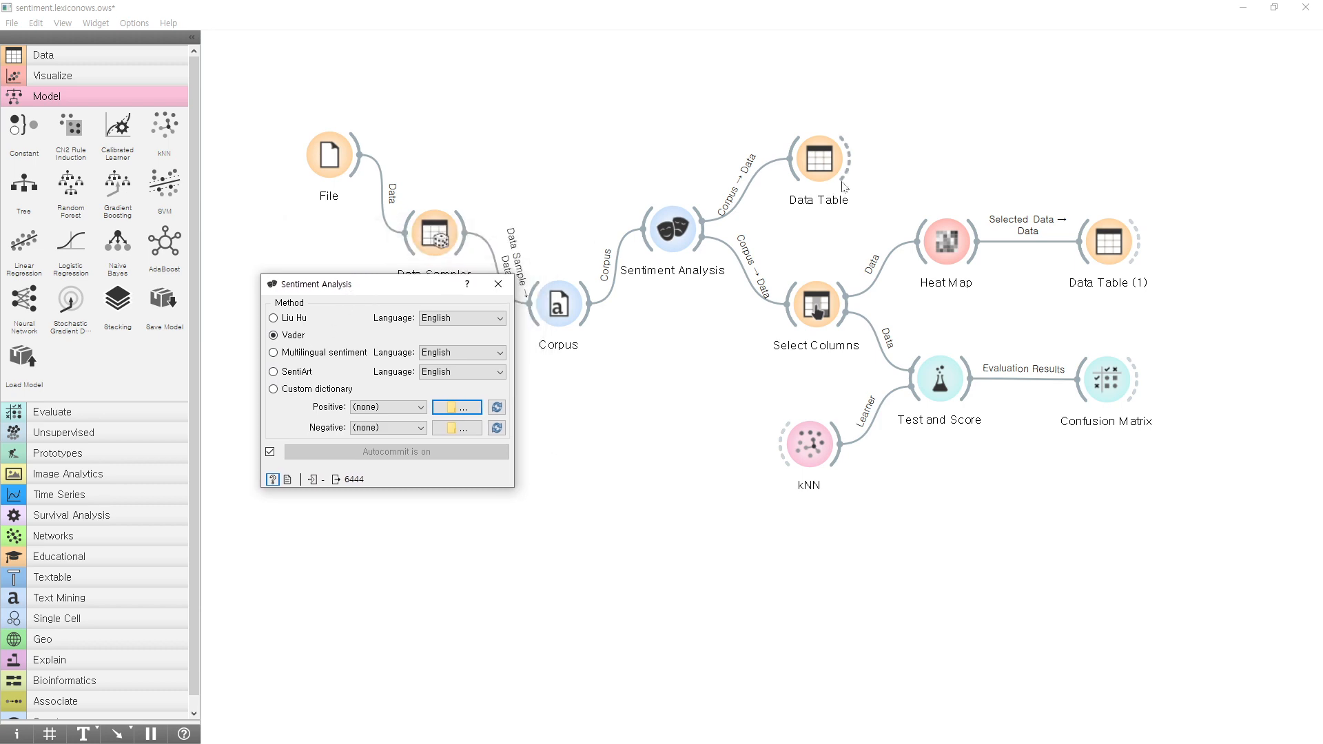
Open the Data Table connected to Sentiment Analysis, widen its Content column, and enlarge the window to show all columns through compound.
{"action": "double_click", "coordinate": [828, 165]}
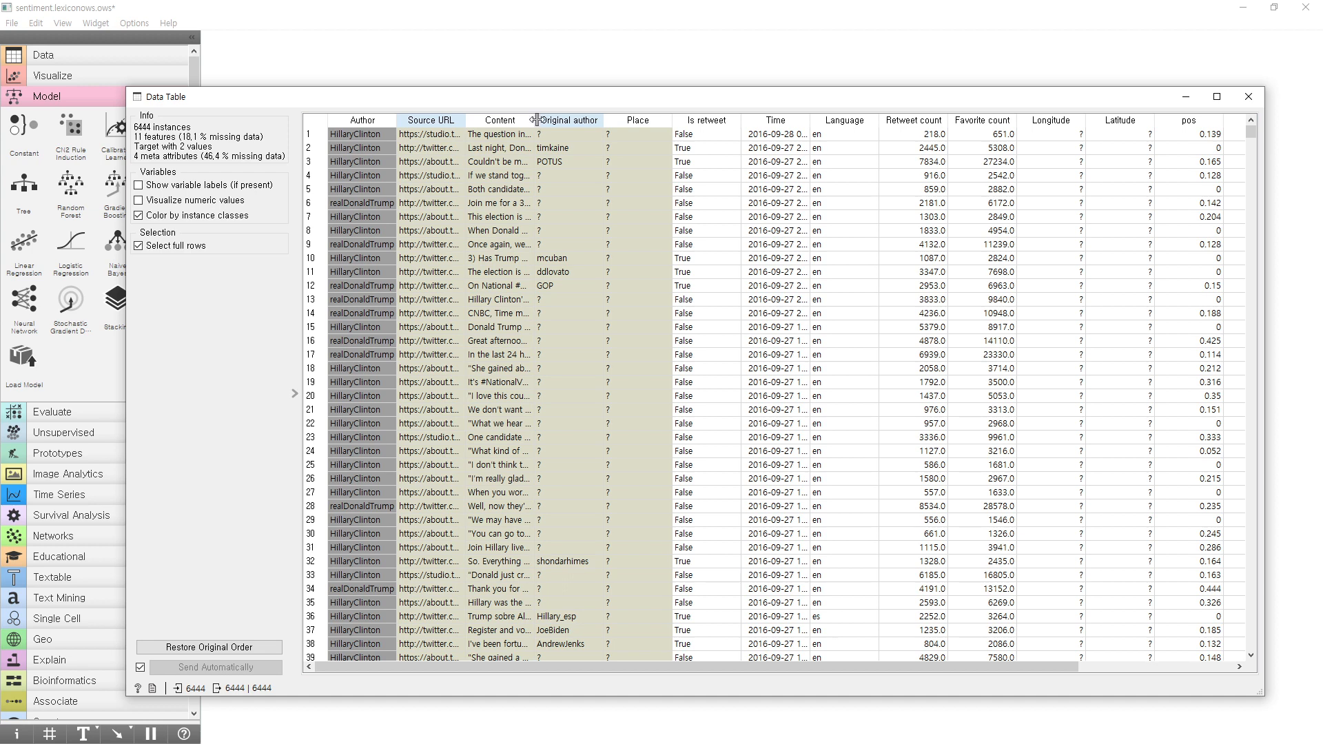
{"action": "double_click", "coordinate": [536, 120]}
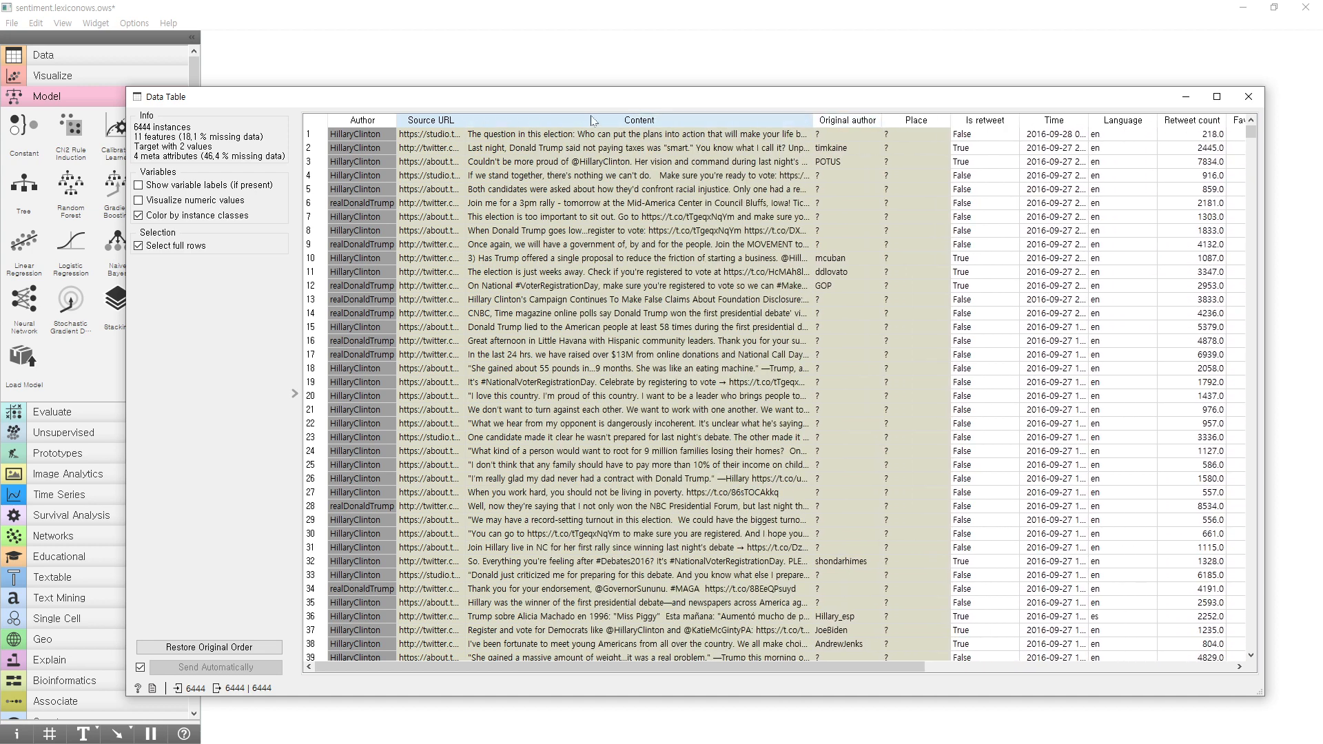
{"action": "left_click_drag", "start_coordinate": [596, 102], "coordinate": [350, 133]}
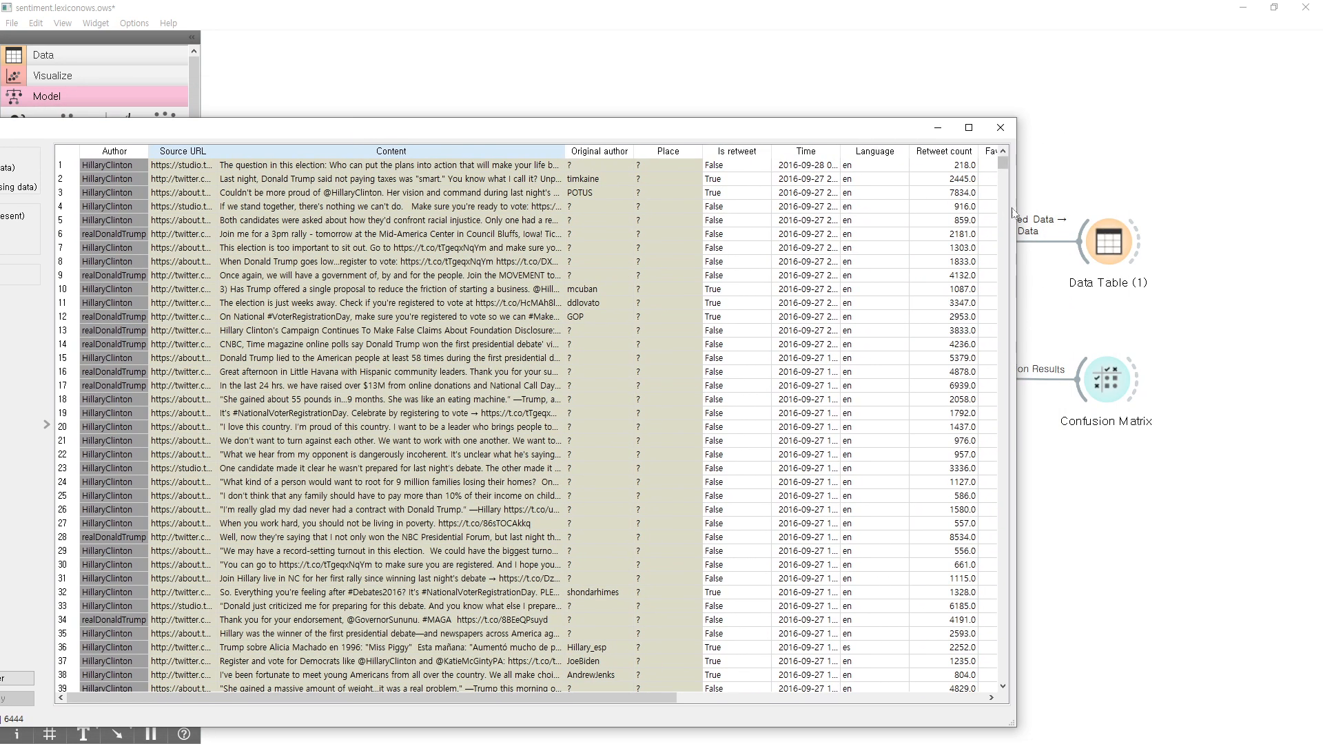
{"action": "left_click_drag", "start_coordinate": [1018, 211], "coordinate": [1275, 211]}
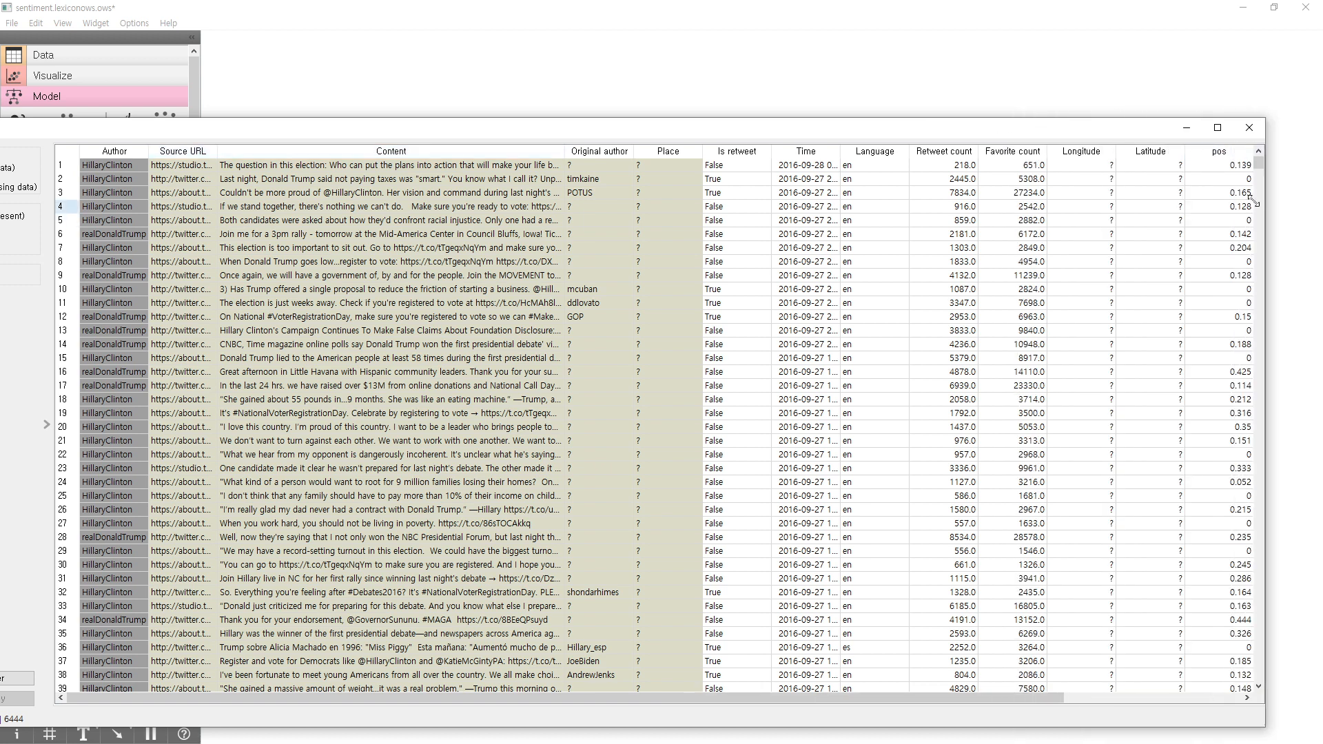
{"action": "left_click_drag", "start_coordinate": [1110, 134], "coordinate": [689, 139]}
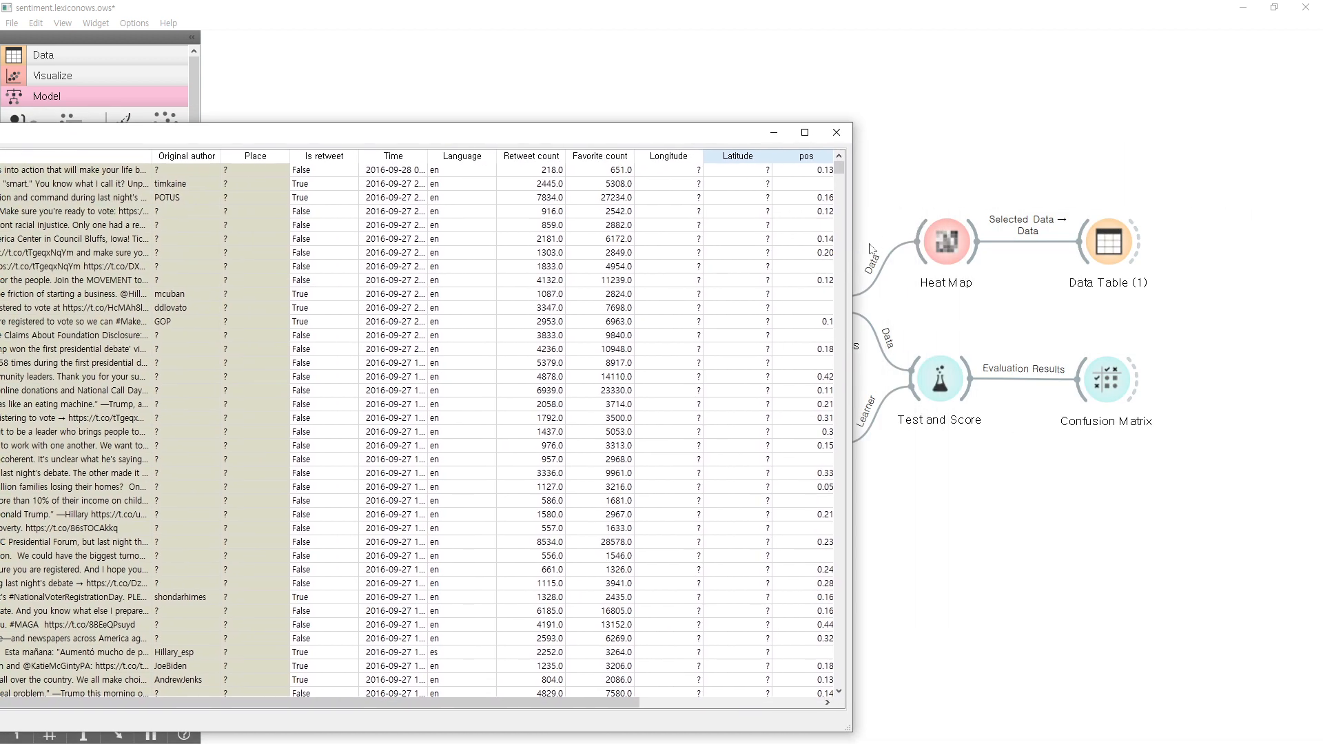
{"action": "left_click_drag", "start_coordinate": [854, 258], "coordinate": [1164, 255]}
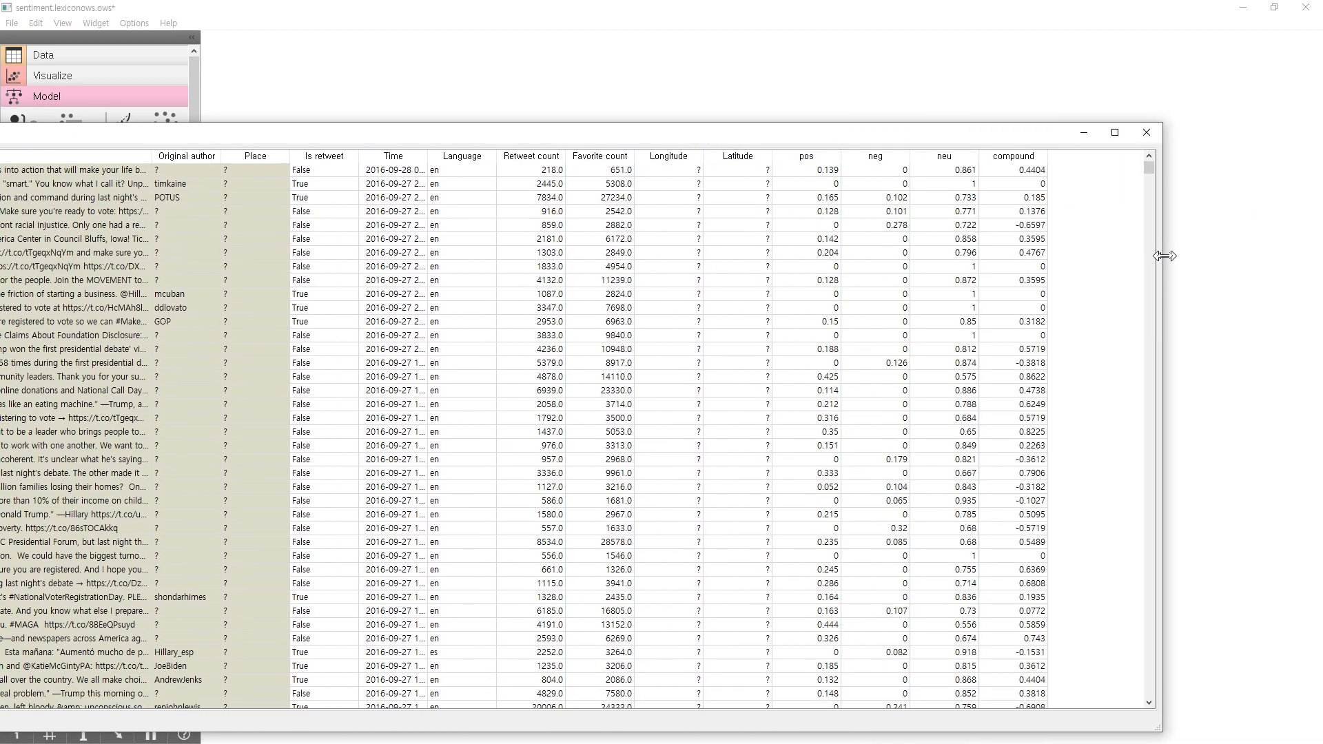
Sort the table rows by the pos, neg and neu scores in turn, and finally by compound in ascending order.
{"action": "left_click", "coordinate": [796, 156]}
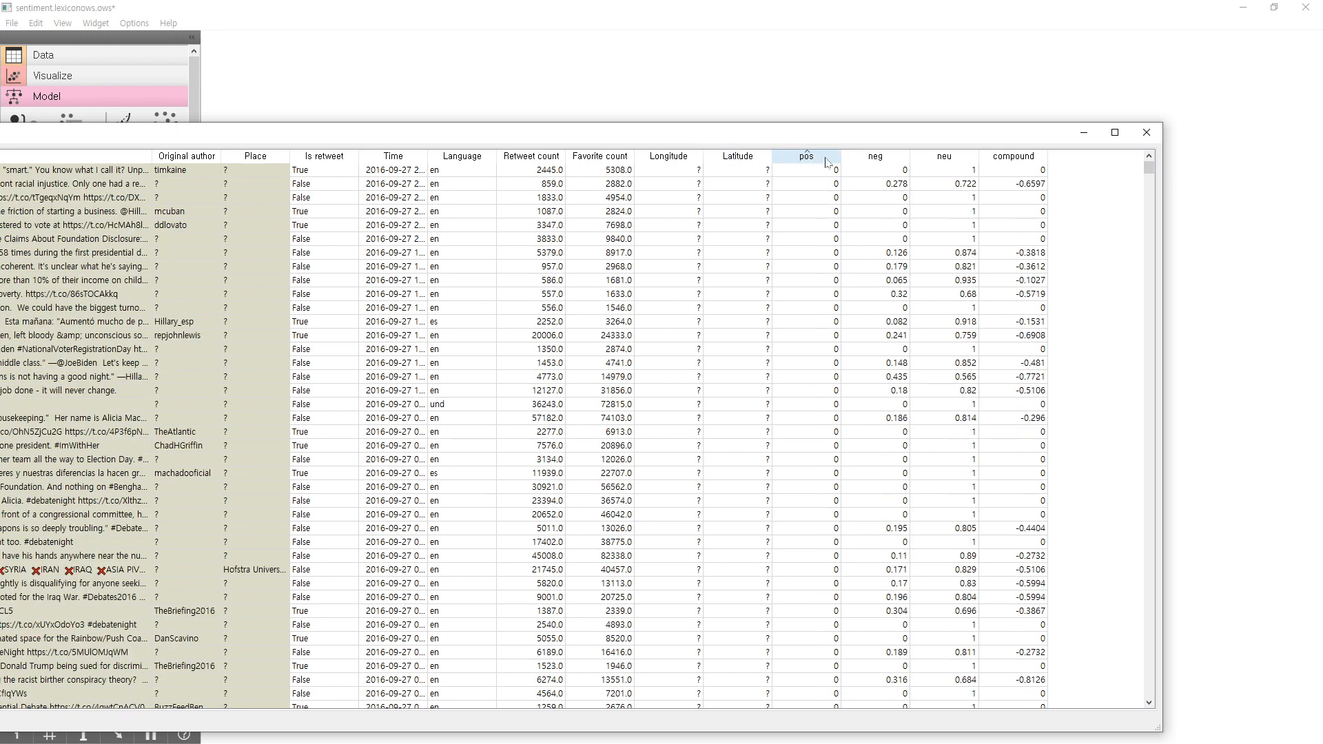
{"action": "left_click", "coordinate": [860, 162]}
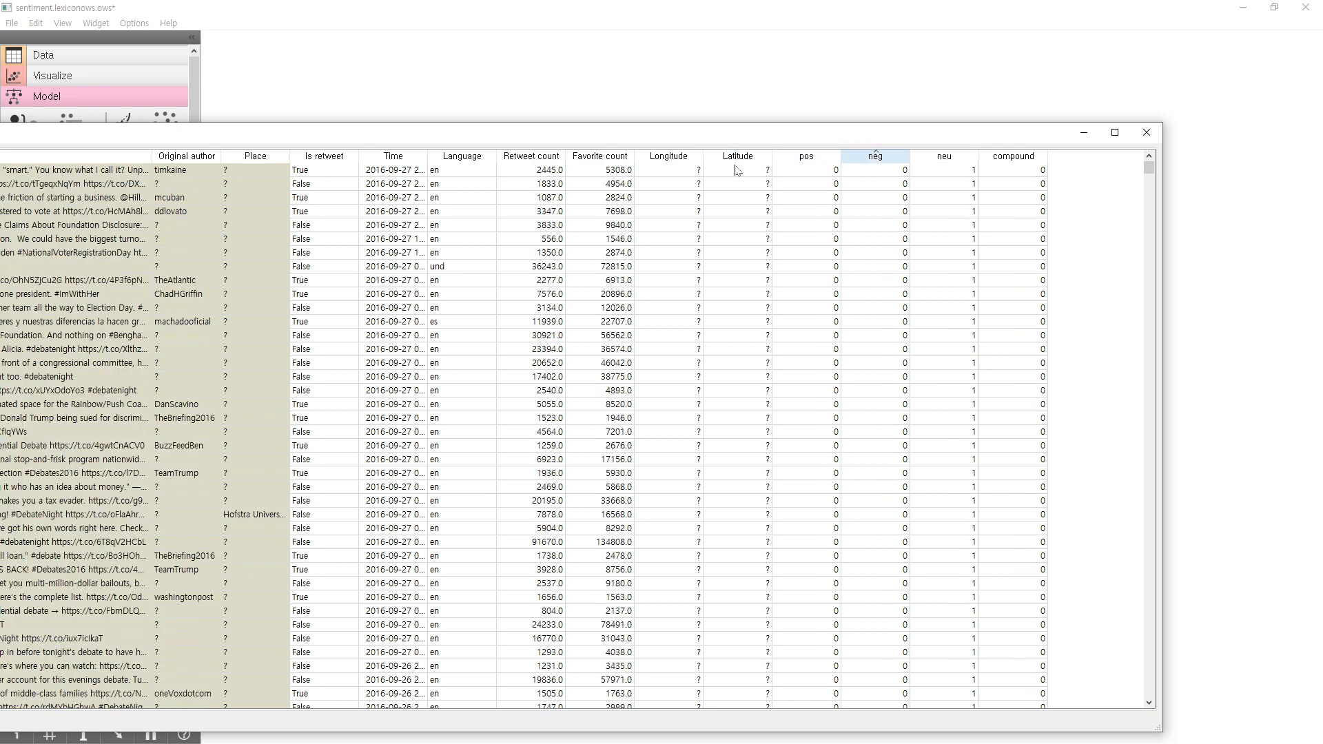
{"action": "left_click", "coordinate": [811, 163]}
{"action": "left_click", "coordinate": [955, 159]}
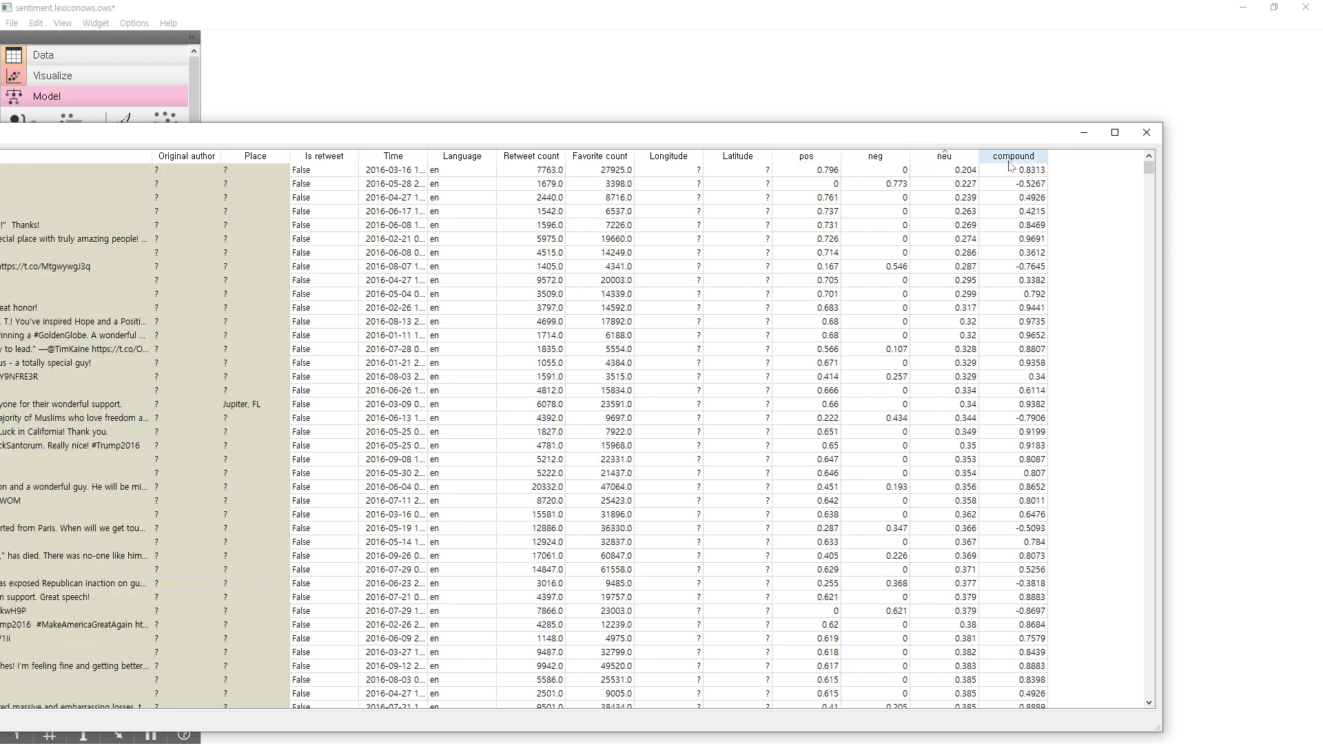
{"action": "left_click", "coordinate": [1010, 160]}
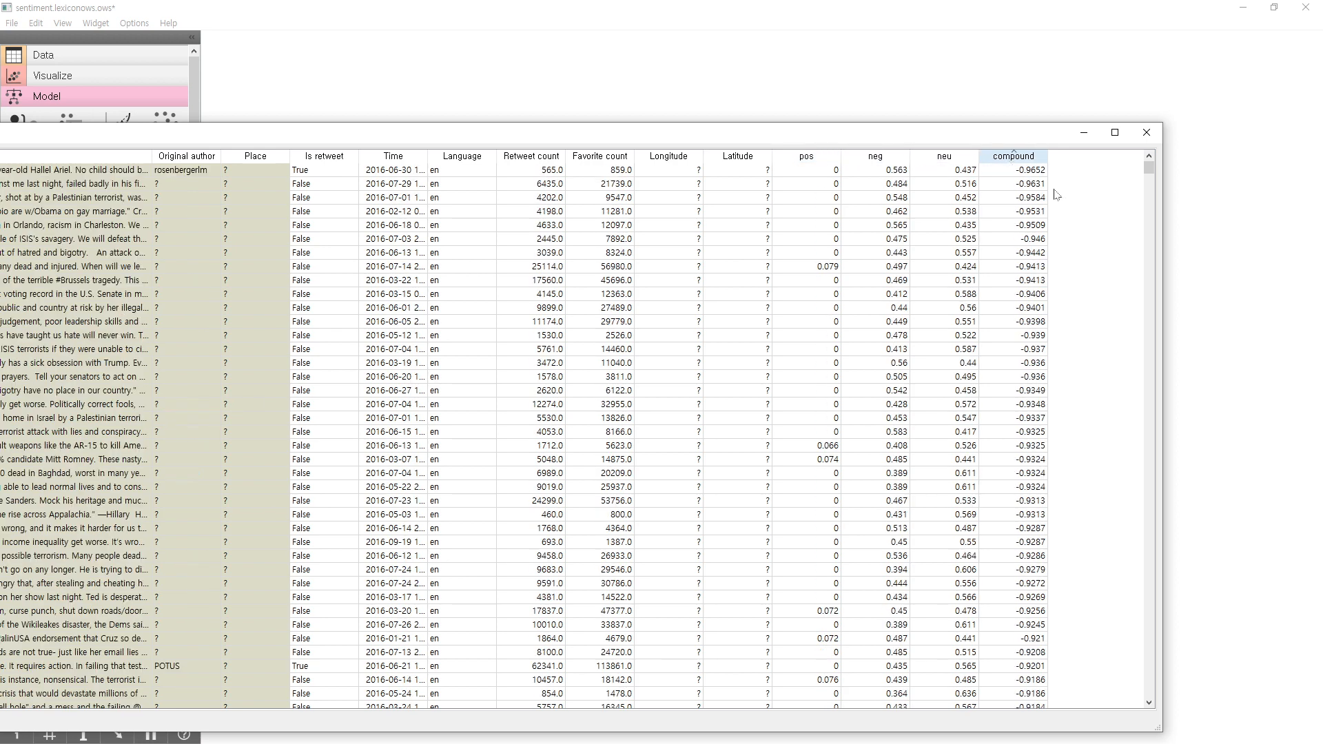
Examine the rows with the lowest and highest compound scores, and close the Data Table window.
{"action": "left_click", "coordinate": [1039, 174]}
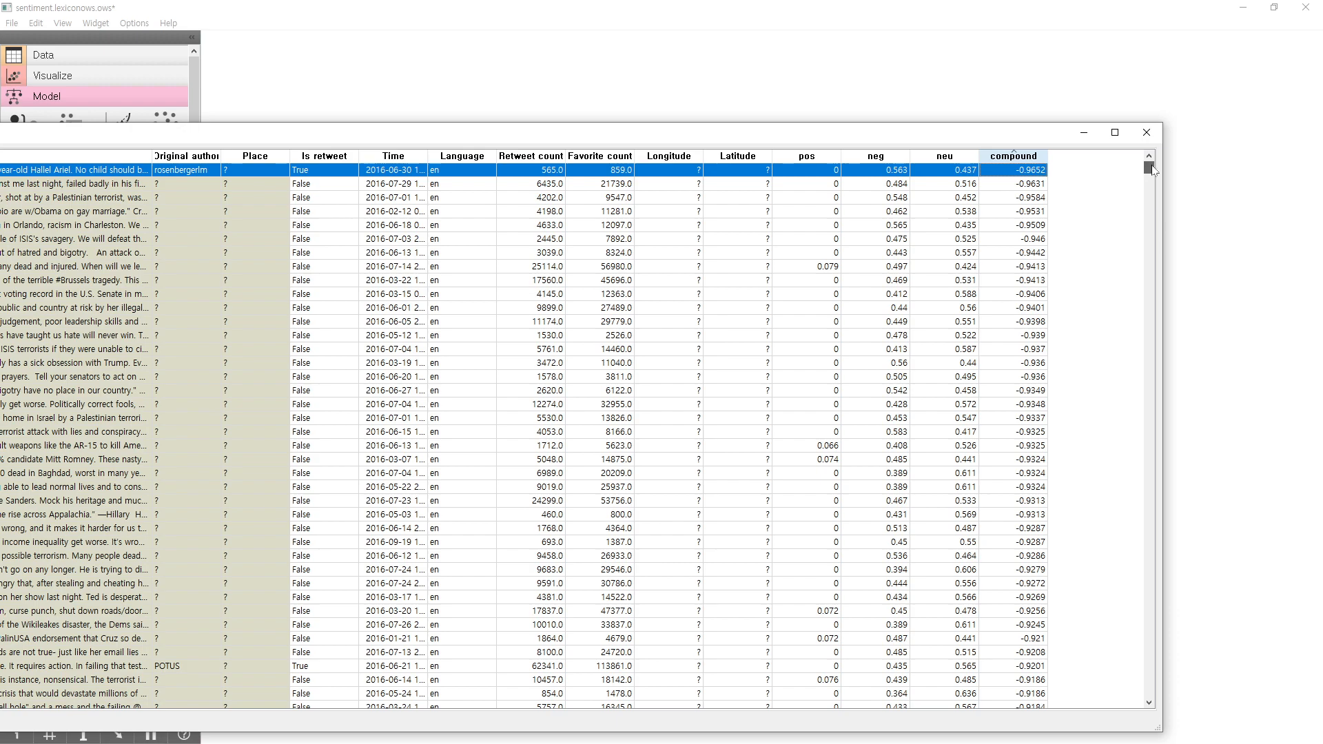
{"action": "mouse_move", "coordinate": [1152, 166]}
{"action": "left_mouse_down"}
{"action": "mouse_move", "coordinate": [1143, 502]}
{"action": "mouse_move", "coordinate": [1137, 166]}
{"action": "left_mouse_up"}
{"action": "left_click_drag", "start_coordinate": [1147, 172], "coordinate": [1136, 731]}
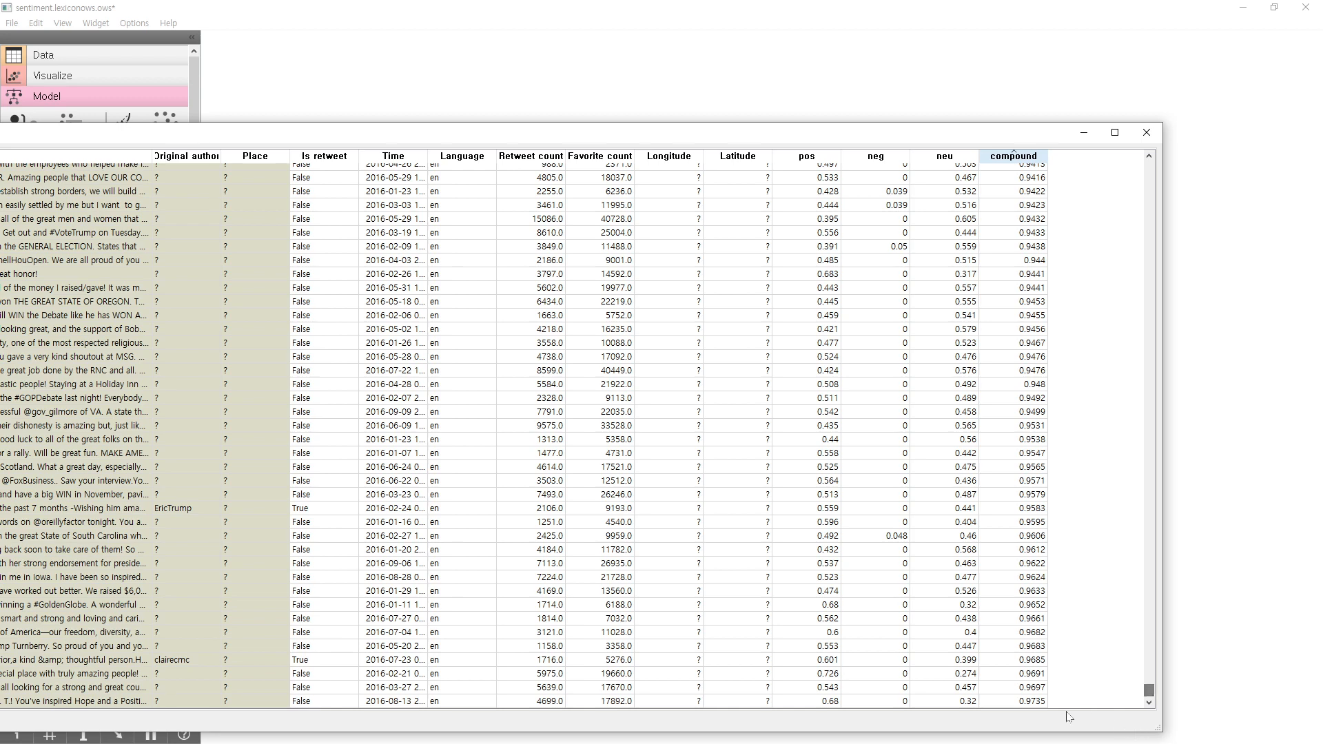
{"action": "left_click", "coordinate": [1020, 703]}
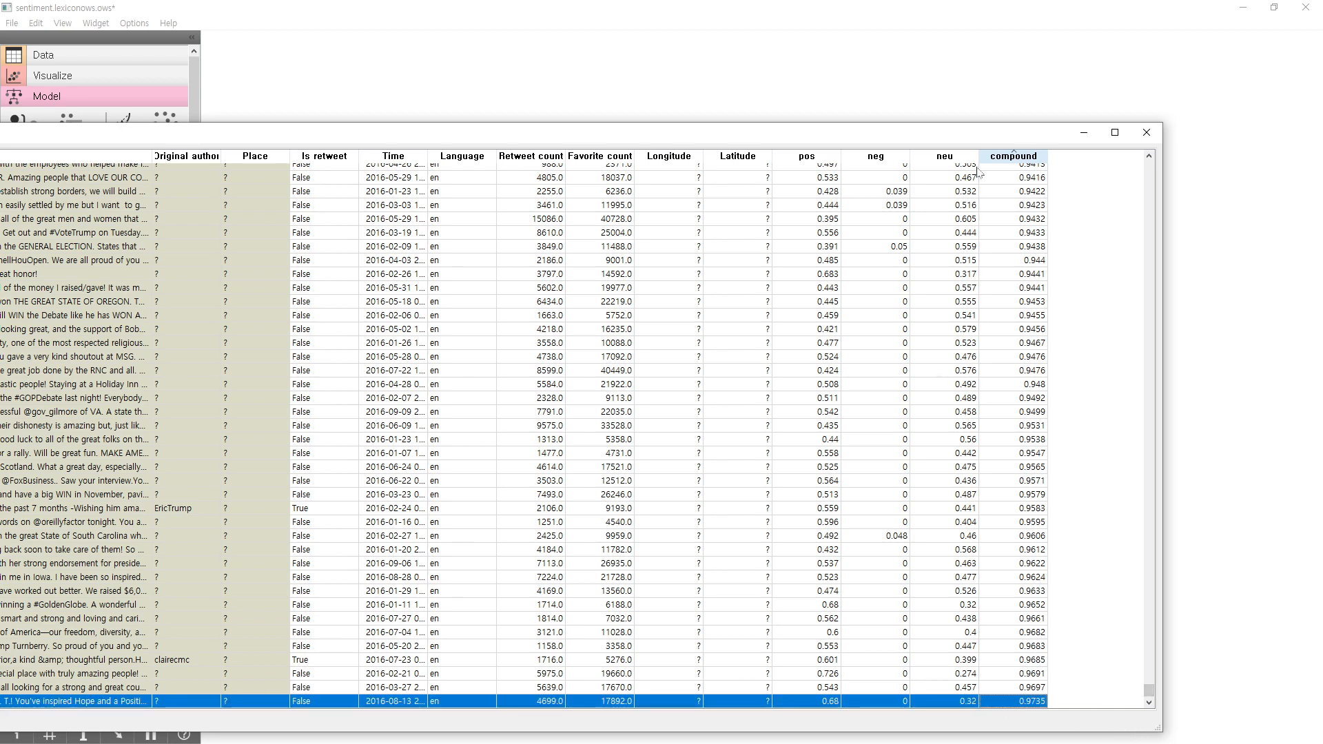
{"action": "left_click", "coordinate": [1147, 133]}
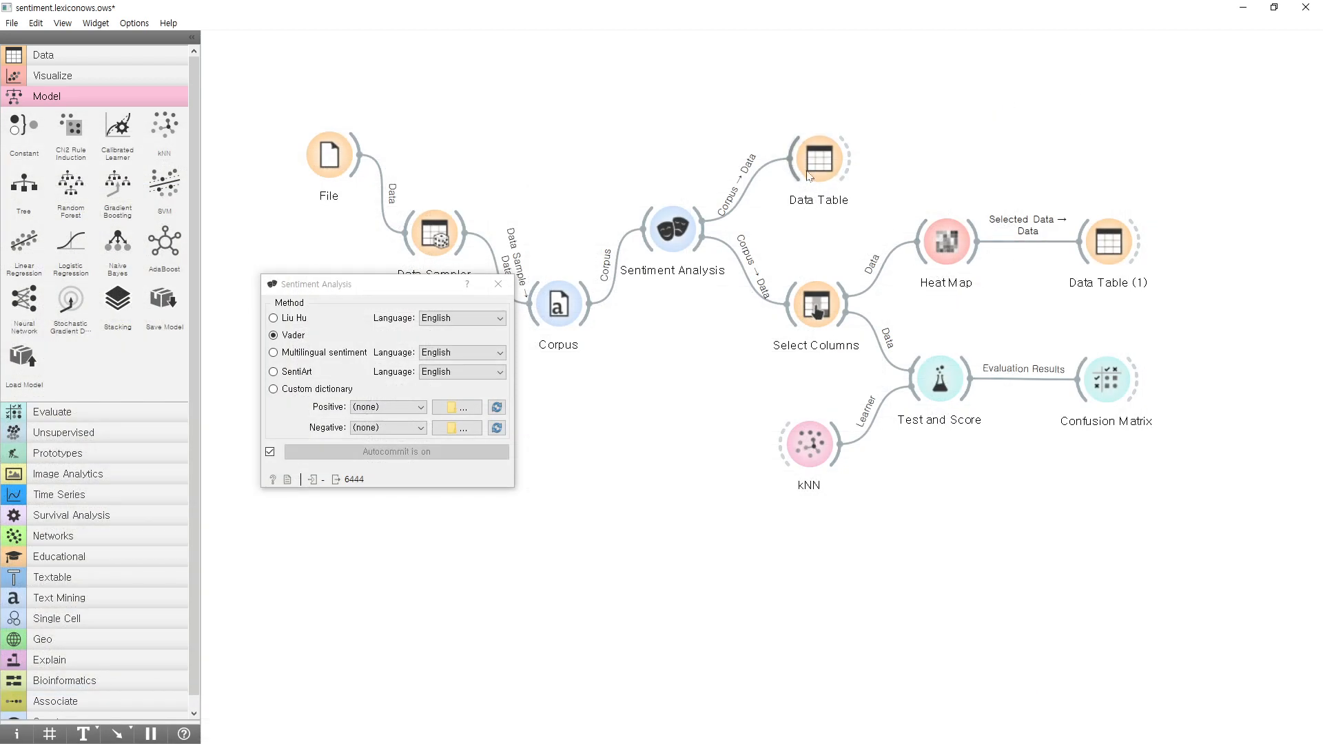
Move the Data Table widget slightly up on the canvas, and review the features and target in Select Columns.
{"action": "left_click_drag", "start_coordinate": [818, 166], "coordinate": [818, 138]}
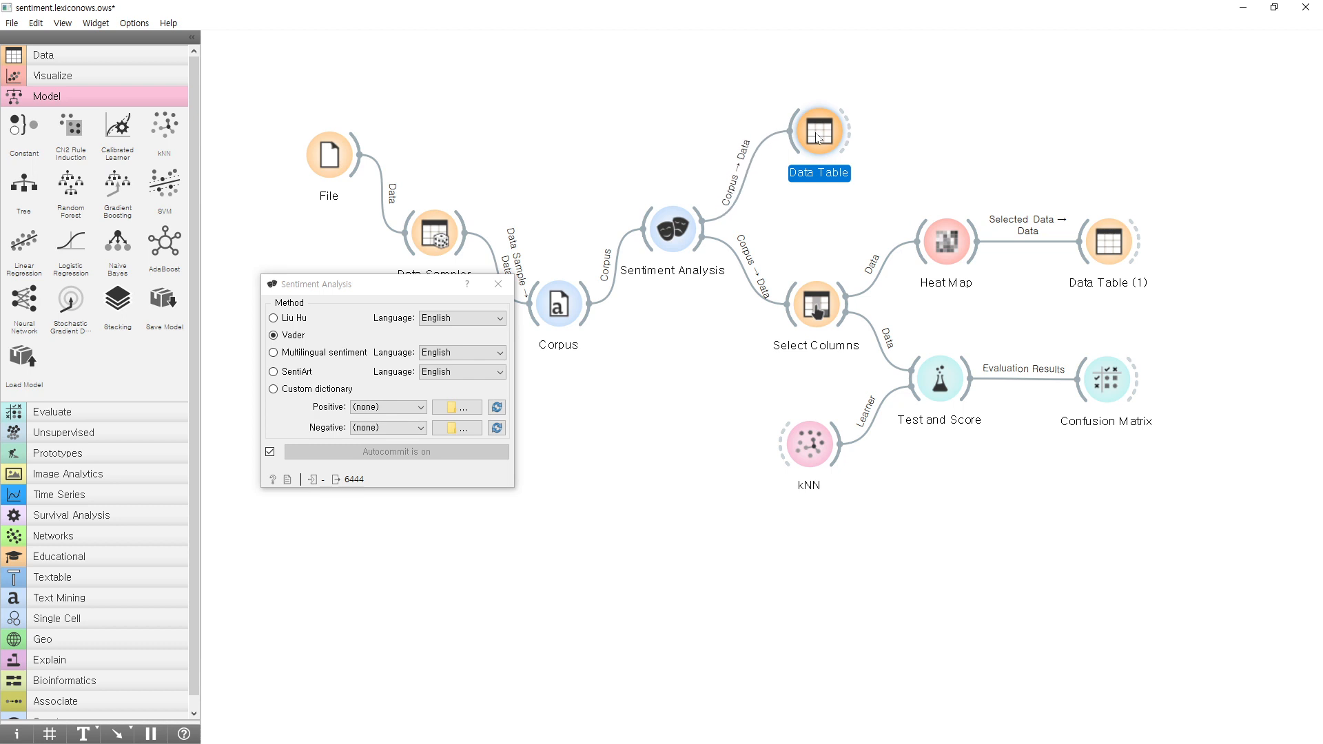
{"action": "double_click", "coordinate": [820, 295]}
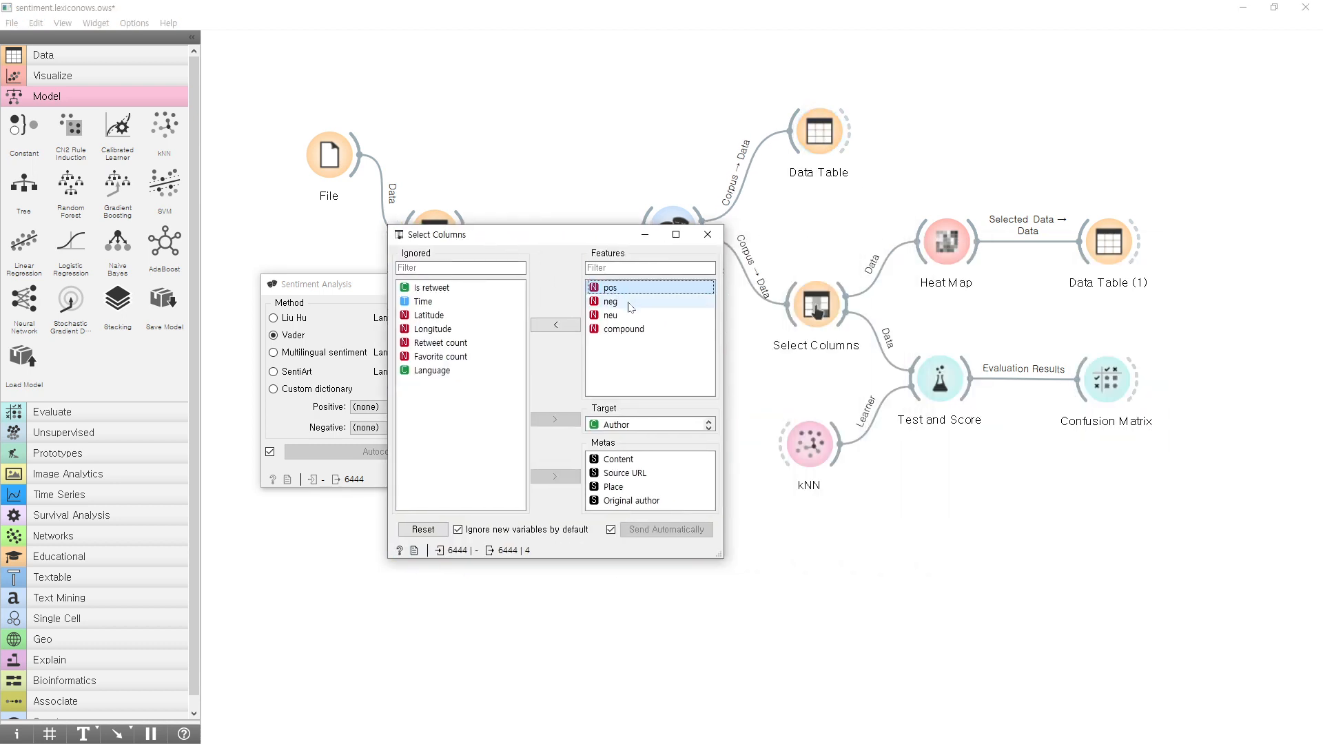
{"action": "left_click", "coordinate": [633, 316]}
{"action": "left_click", "coordinate": [635, 330]}
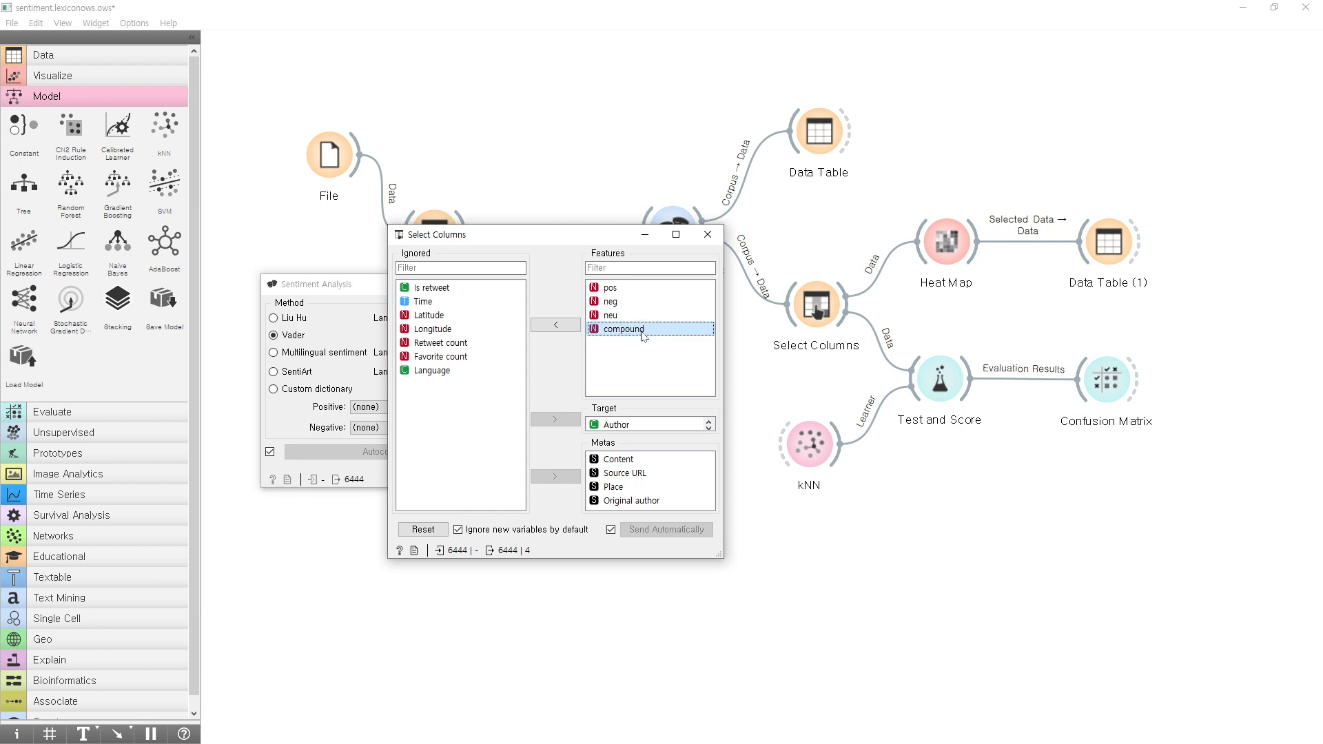
{"action": "left_click", "coordinate": [623, 427]}
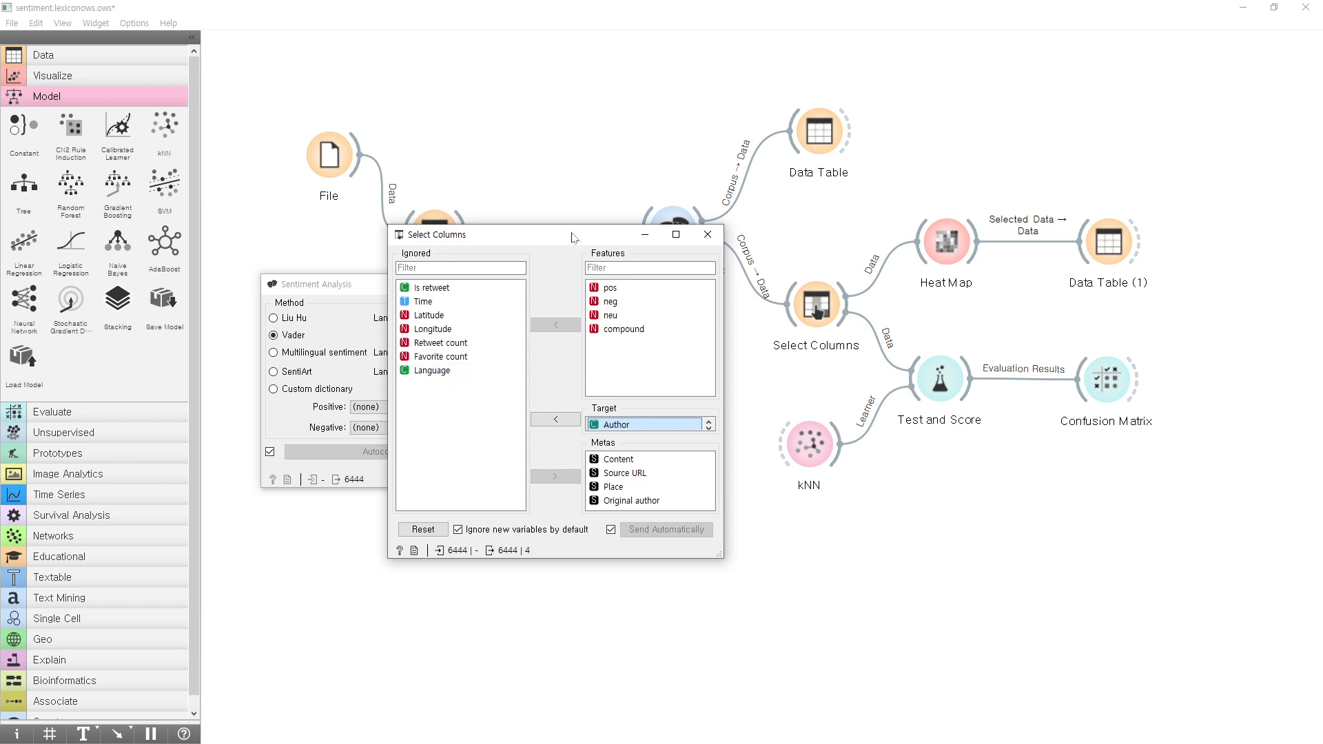
Move the Select Columns window off the File widget's settings path and recheck which column File uses as target.
{"action": "left_click_drag", "start_coordinate": [571, 238], "coordinate": [658, 161]}
{"action": "left_click", "coordinate": [327, 159]}
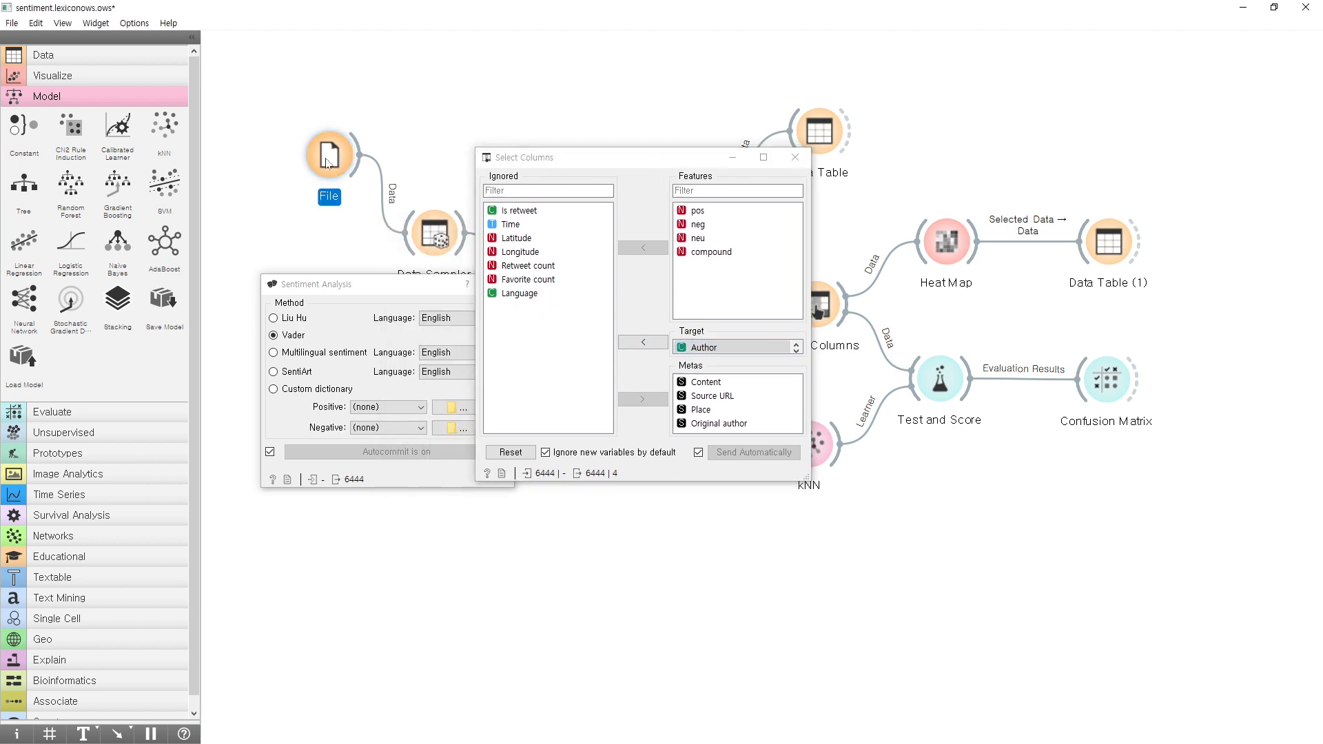
{"action": "double_click", "coordinate": [328, 161]}
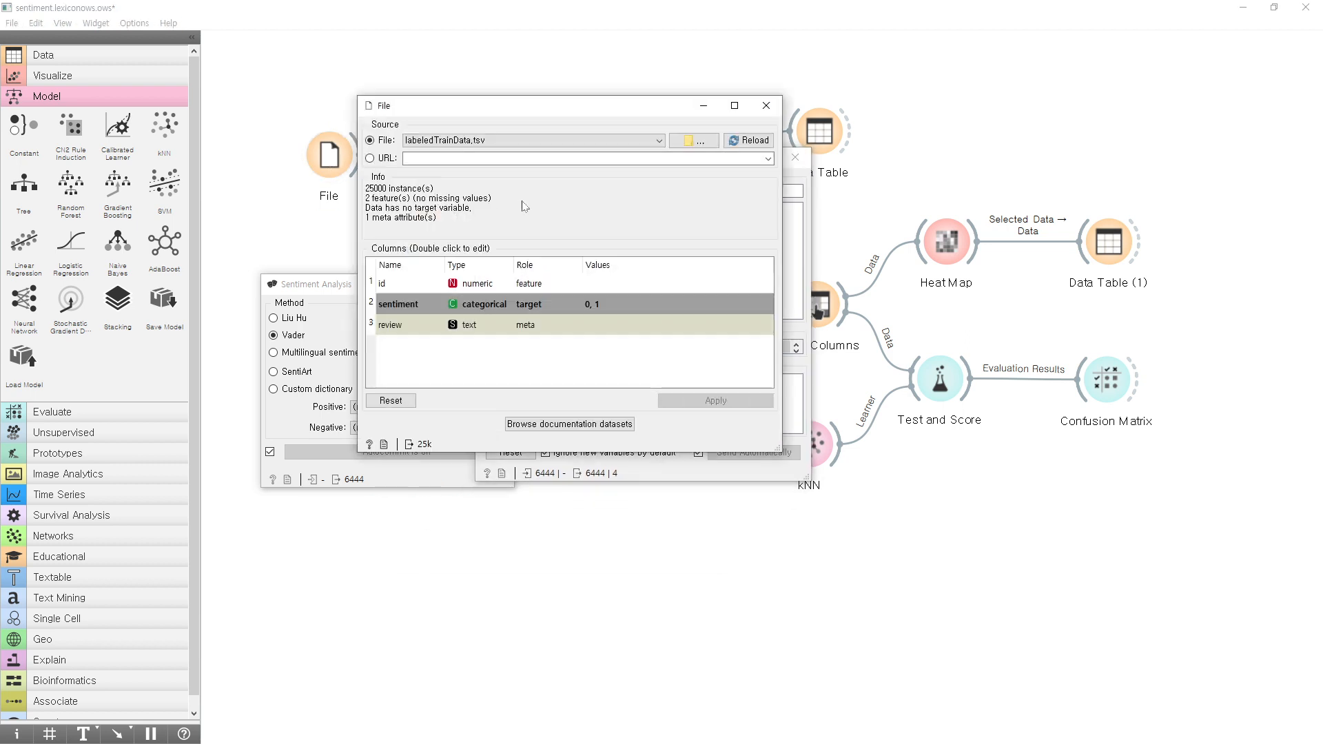
{"action": "left_click", "coordinate": [765, 105]}
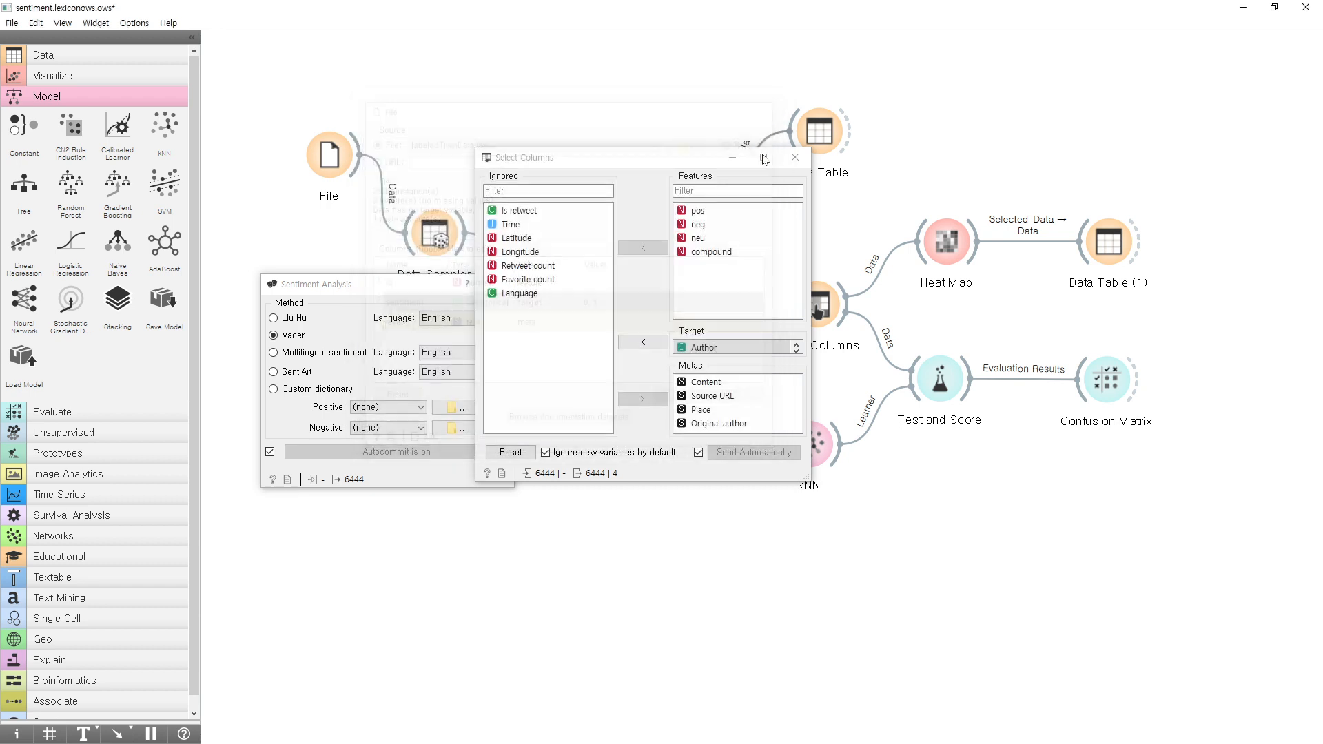
Move the Select Columns window clear of the Corpus widget and recheck the text feature used in Corpus.
{"action": "left_click", "coordinate": [661, 179]}
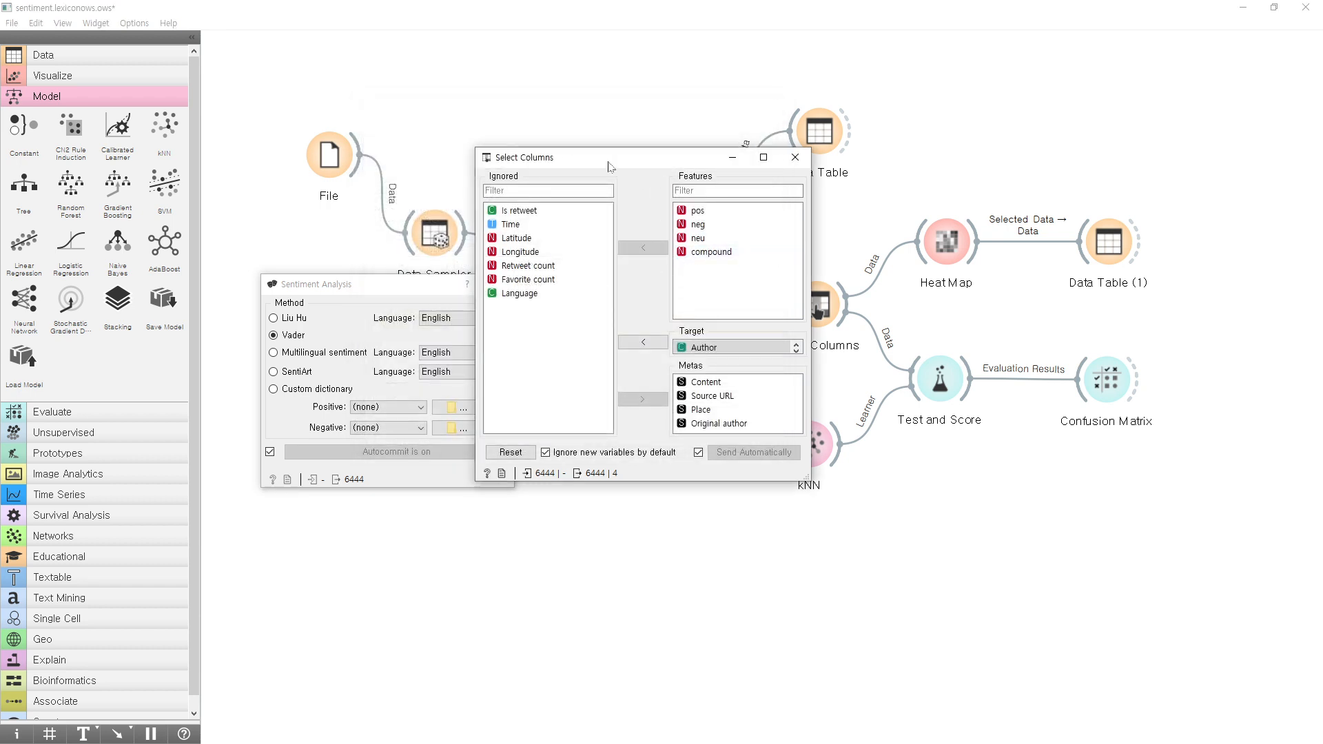
{"action": "left_click_drag", "start_coordinate": [609, 166], "coordinate": [802, 204]}
{"action": "double_click", "coordinate": [579, 303]}
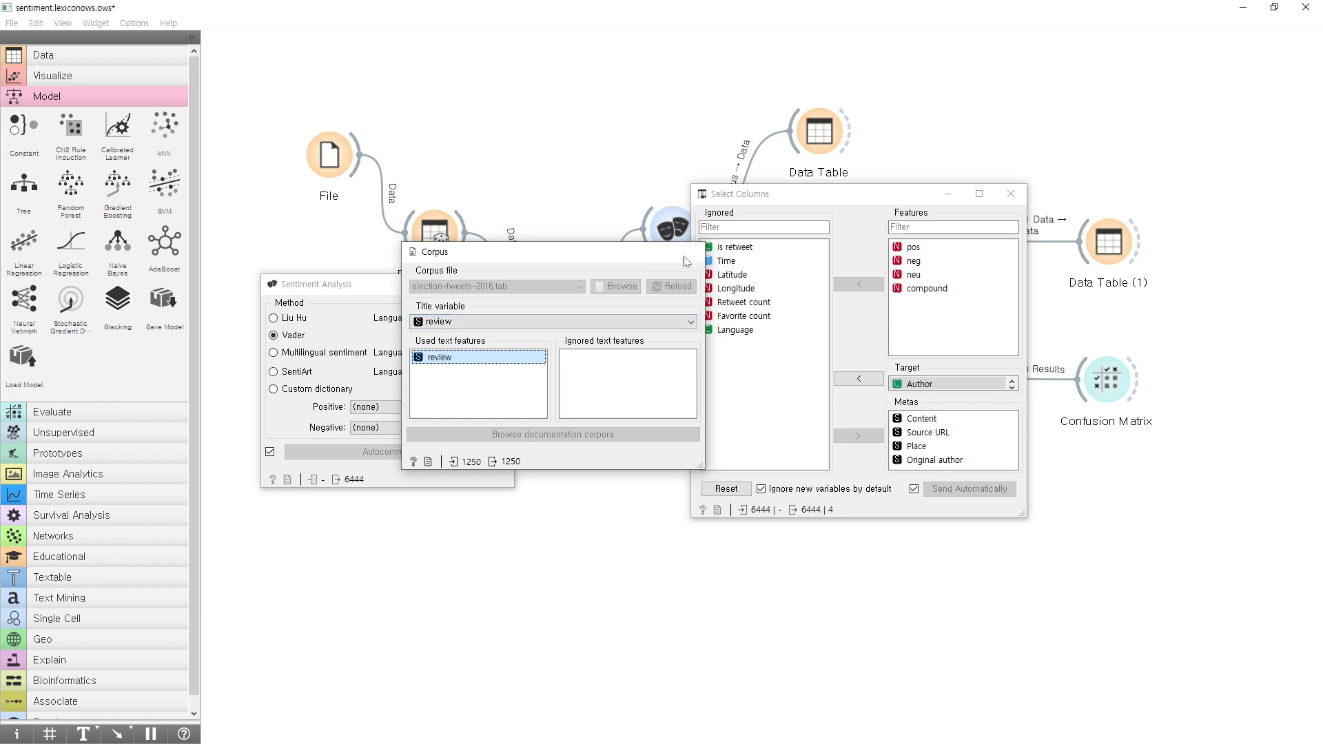
{"action": "left_click", "coordinate": [689, 252]}
Bring up the Sentiment Analysis settings again for review, and close the Select Columns window.
{"action": "left_click", "coordinate": [666, 238]}
{"action": "double_click", "coordinate": [664, 238]}
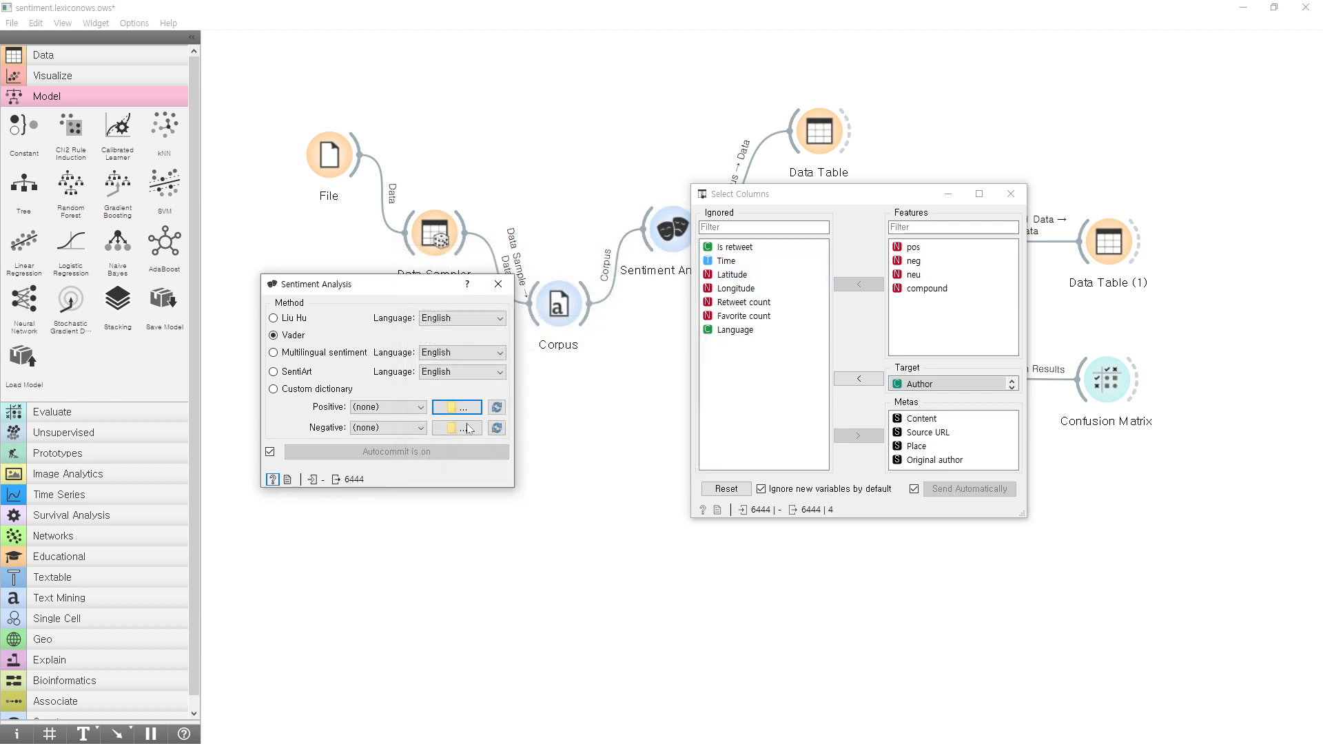
{"action": "left_click_drag", "start_coordinate": [762, 196], "coordinate": [318, 234]}
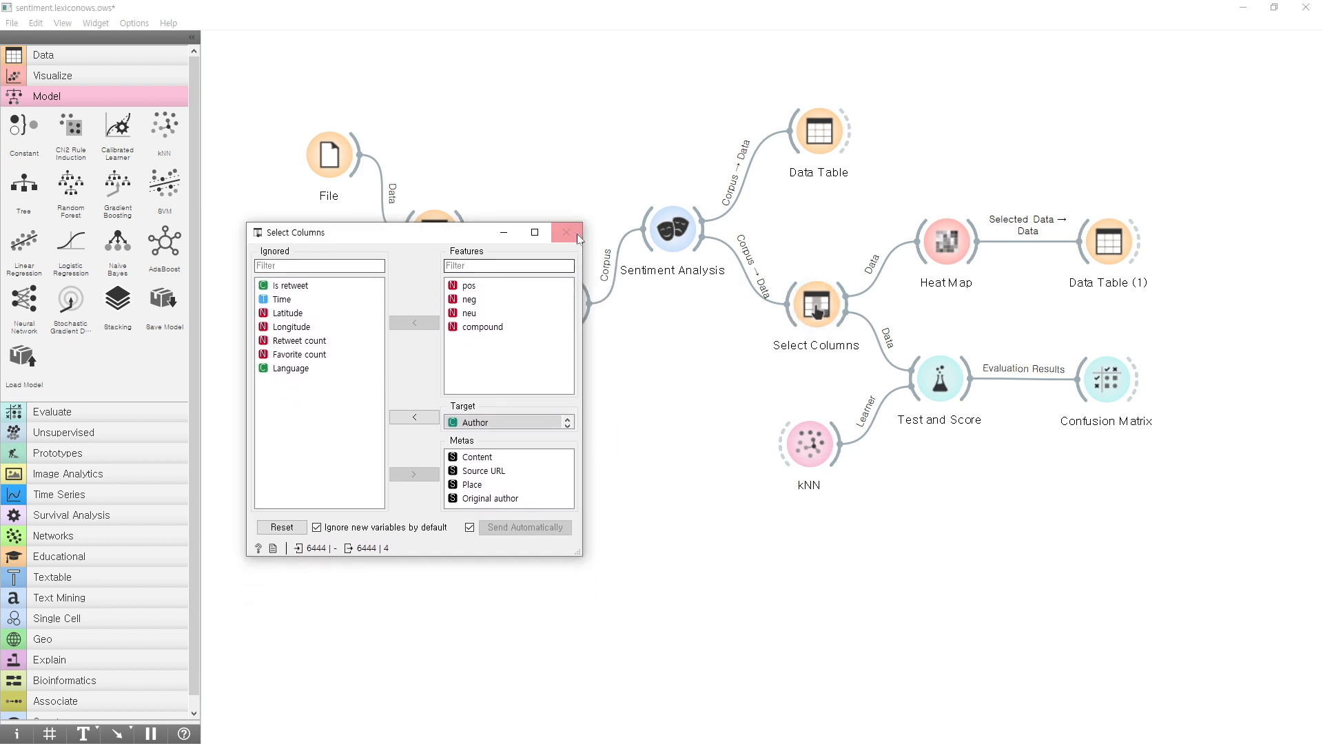
{"action": "left_click", "coordinate": [578, 236]}
Shift the Sentiment Analysis widget slightly up and the Select Columns widget slightly to the left on the canvas.
{"action": "mouse_move", "coordinate": [674, 237]}
{"action": "left_mouse_down"}
{"action": "mouse_move", "coordinate": [676, 178]}
{"action": "mouse_move", "coordinate": [676, 230]}
{"action": "left_mouse_up"}
{"action": "left_click", "coordinate": [820, 315]}
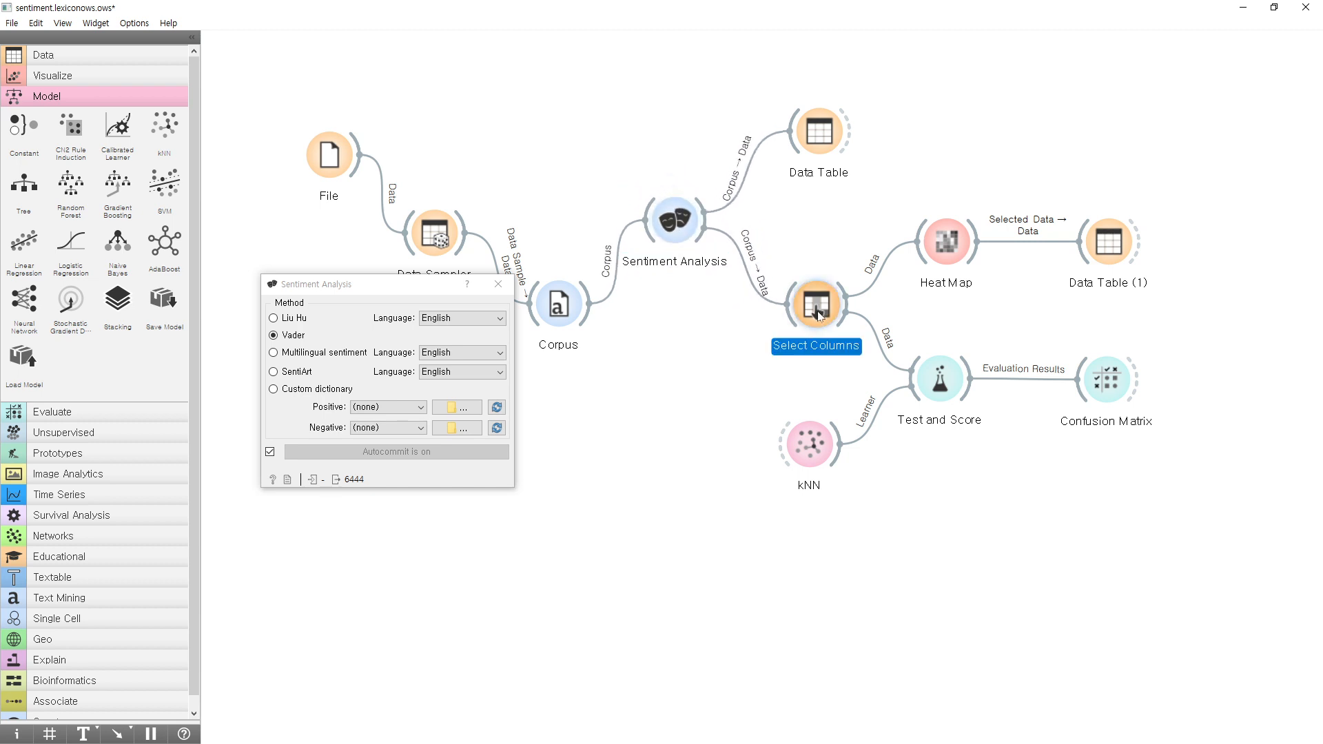
{"action": "mouse_move", "coordinate": [819, 315]}
{"action": "left_mouse_down"}
{"action": "mouse_move", "coordinate": [811, 302]}
{"action": "mouse_move", "coordinate": [810, 319]}
{"action": "left_mouse_up"}
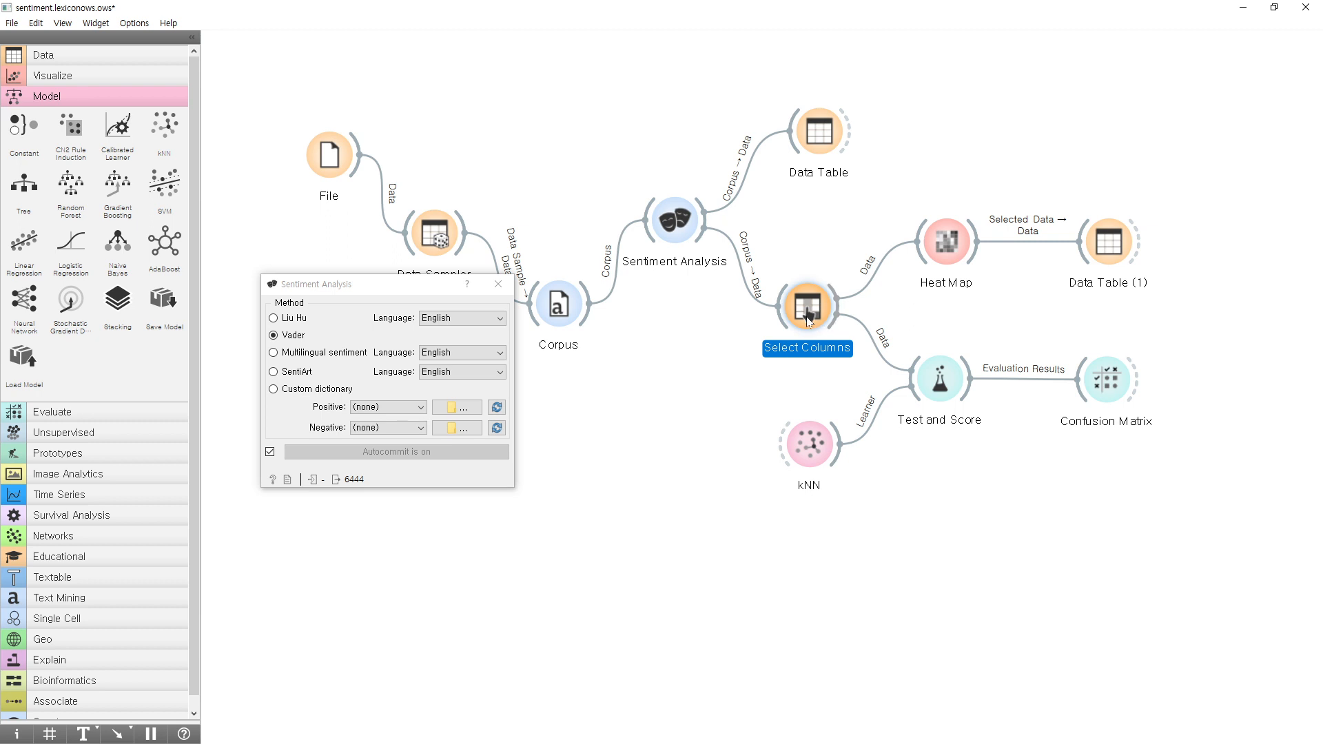
Bring up Select Columns clear of its widget on the canvas and reset its column assignment to the default roles.
{"action": "double_click", "coordinate": [810, 314]}
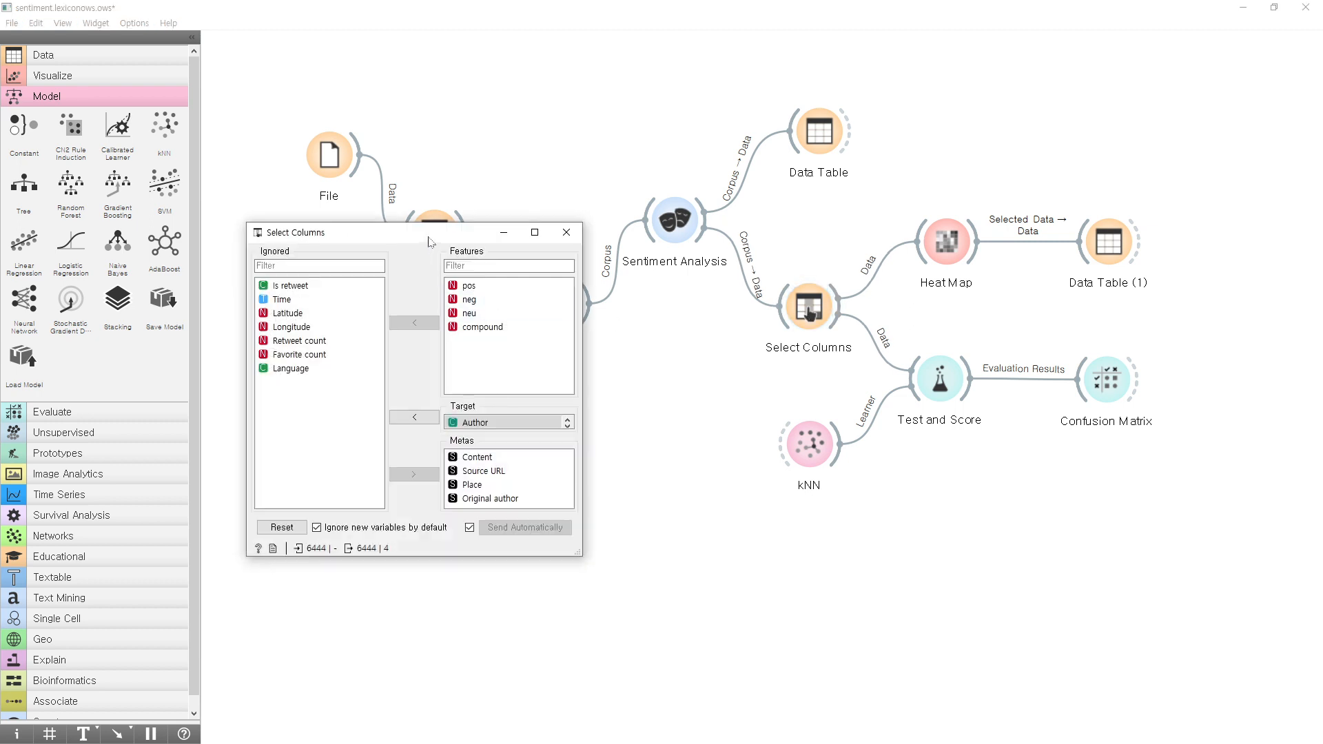
{"action": "left_click_drag", "start_coordinate": [428, 234], "coordinate": [593, 118]}
{"action": "left_click", "coordinate": [633, 169]}
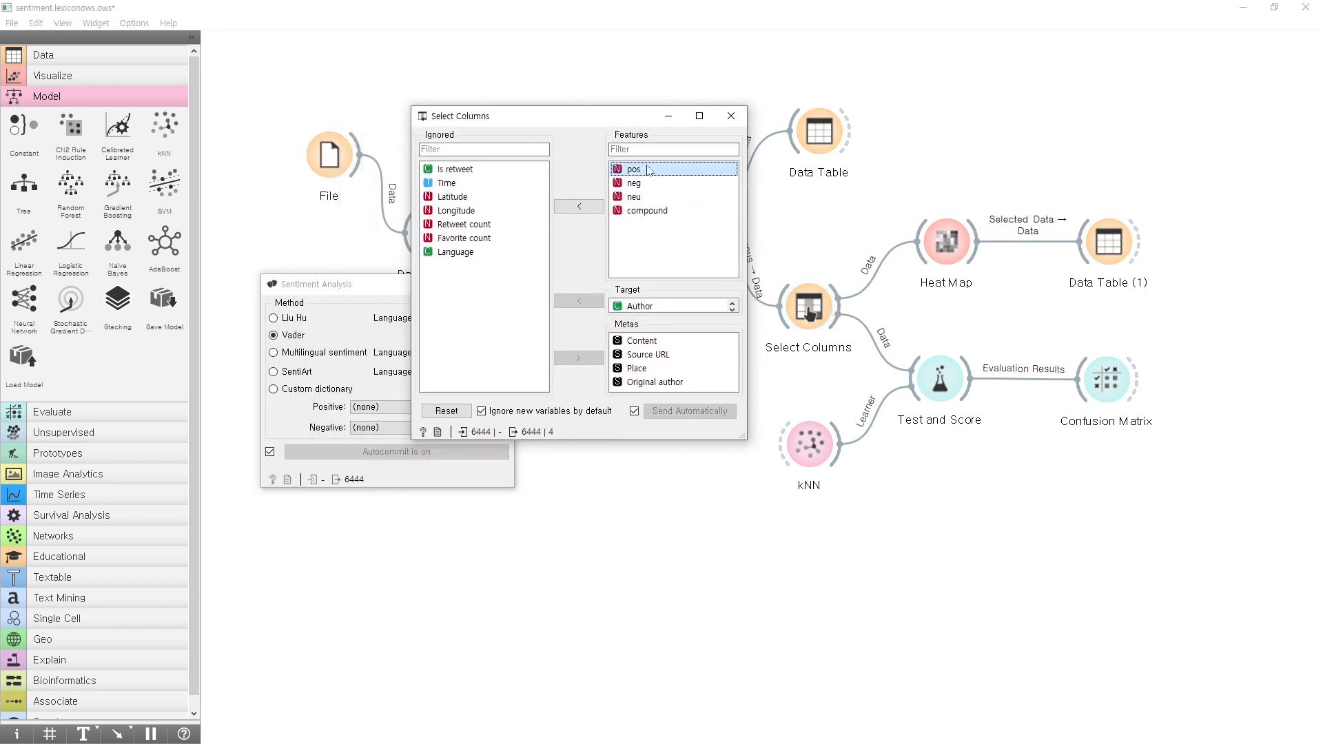
{"action": "left_click", "coordinate": [648, 184], "text": "shift"}
{"action": "left_click", "coordinate": [474, 170]}
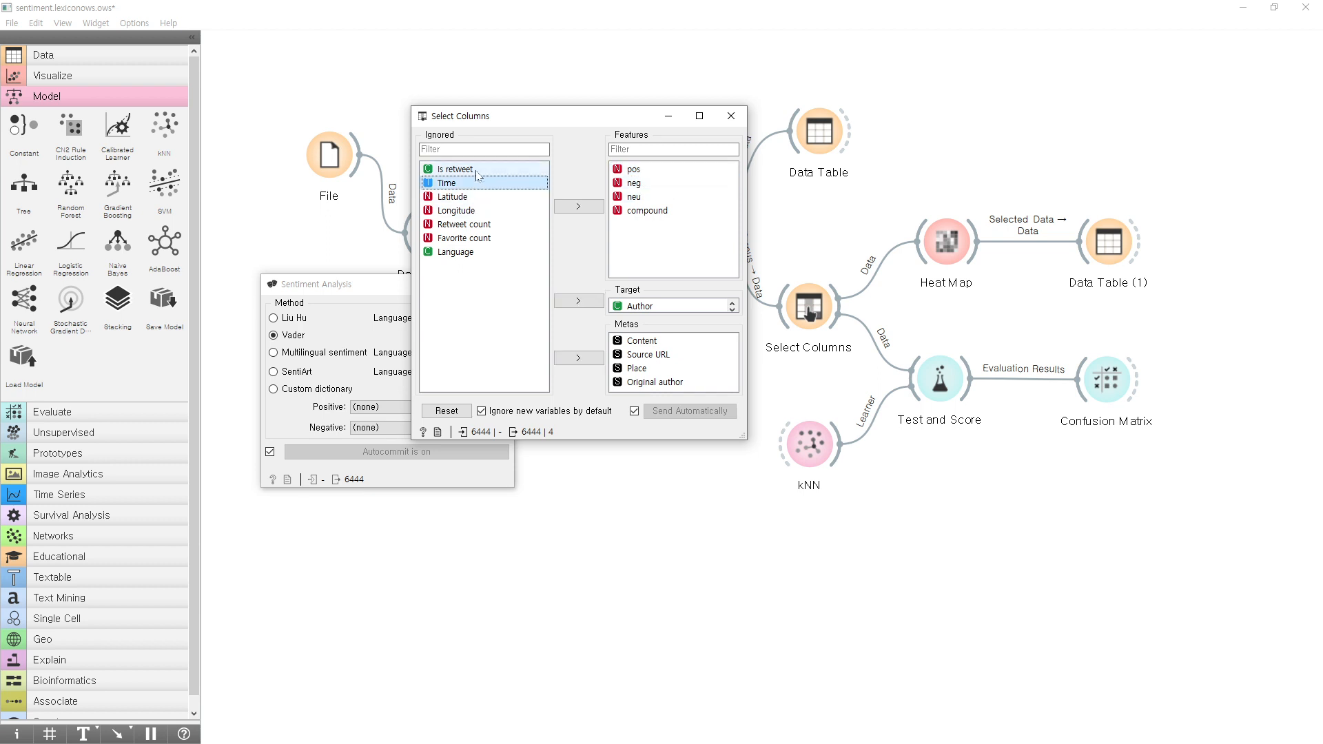
{"action": "left_click", "coordinate": [447, 410]}
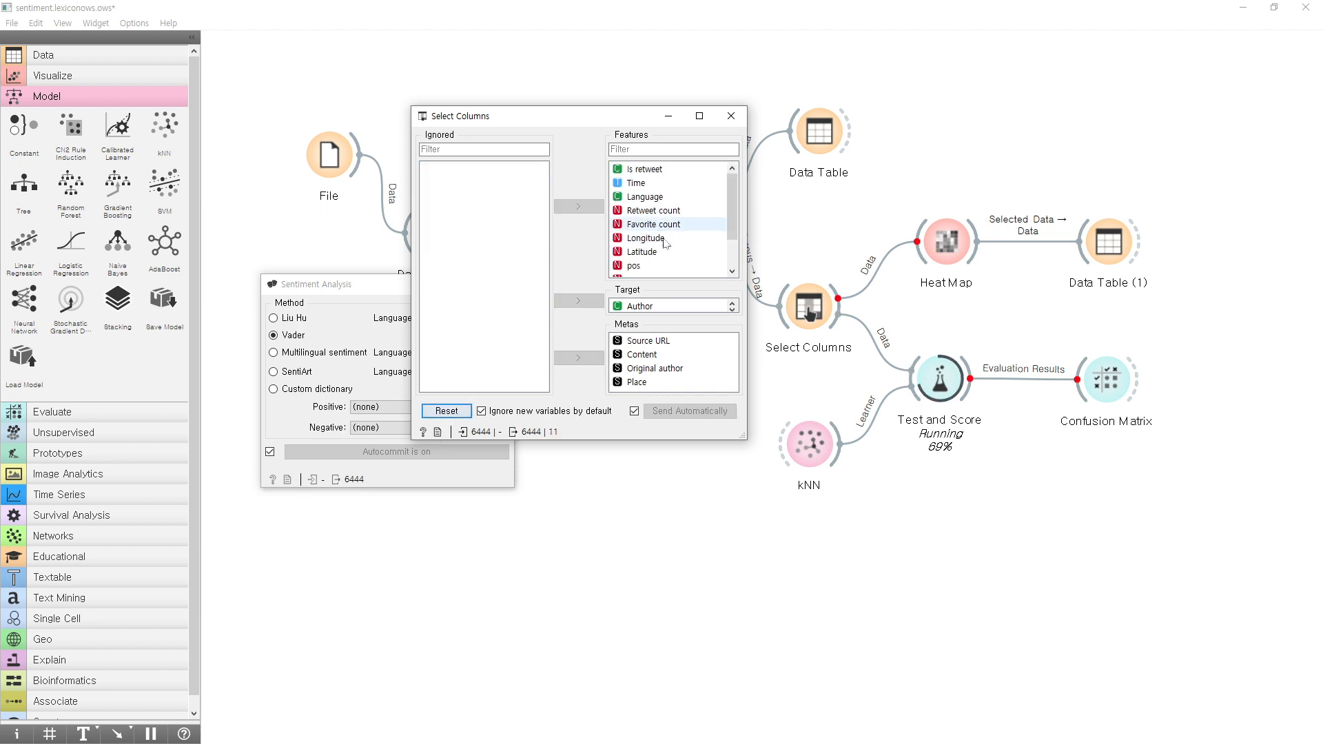
{"action": "left_click", "coordinate": [653, 169]}
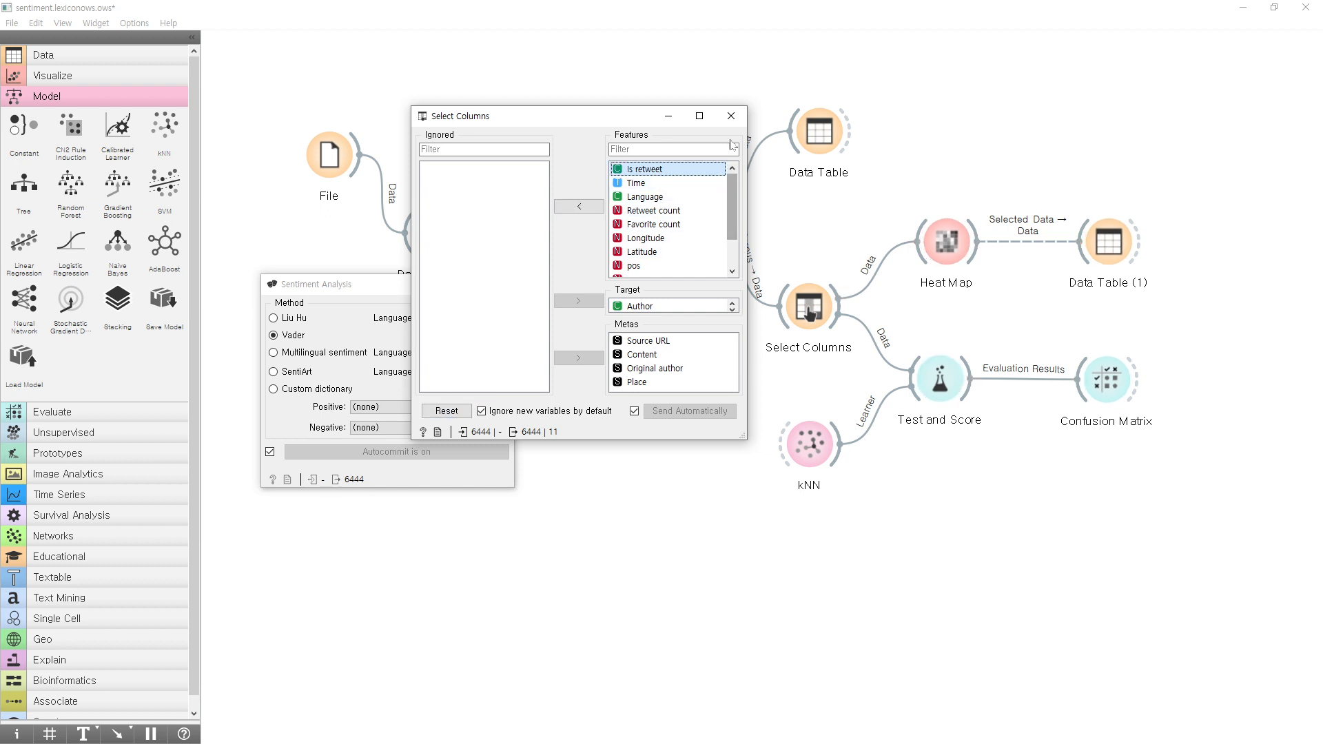
Close and reopen Select Columns to look through its whole Features list for the incoming columns.
{"action": "left_click", "coordinate": [731, 115]}
{"action": "double_click", "coordinate": [812, 308]}
{"action": "left_click_drag", "start_coordinate": [733, 198], "coordinate": [730, 227]}
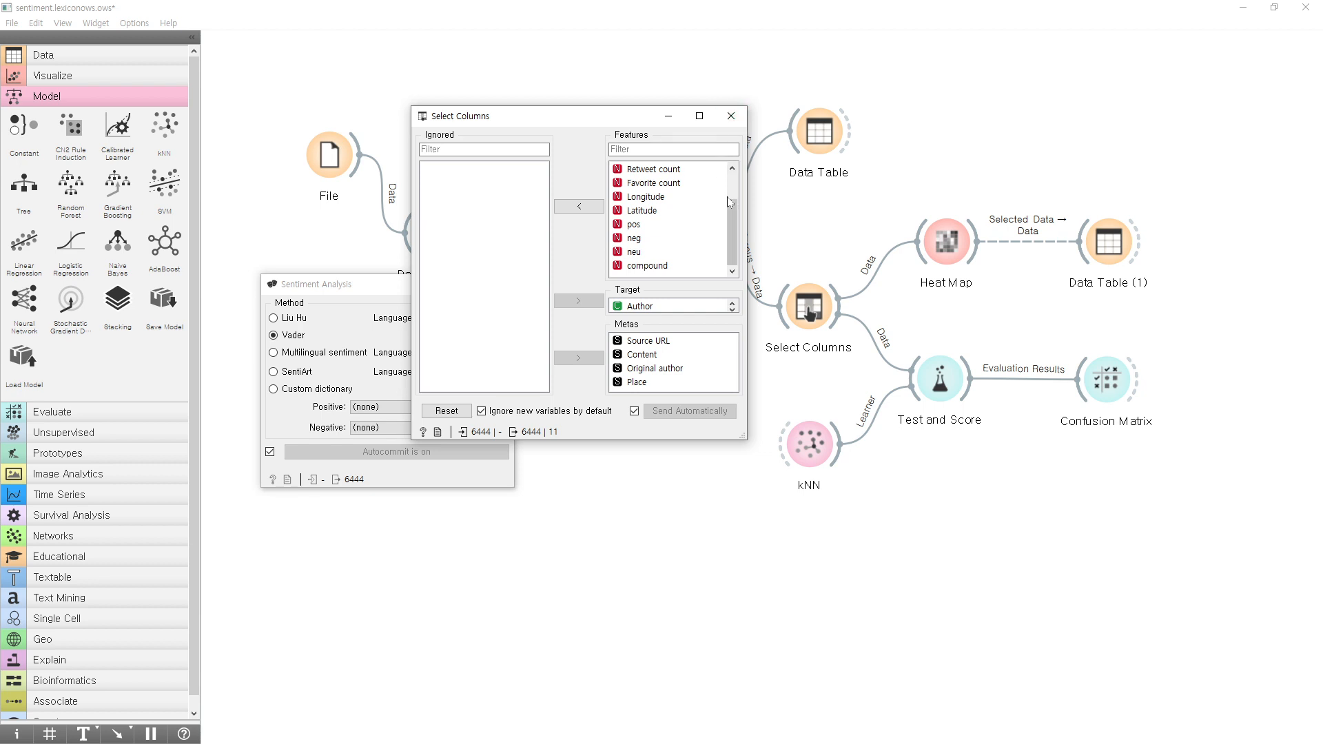
{"action": "scroll", "coordinate": [733, 184], "scroll_direction": "up", "scroll_amount": 1}
{"action": "left_click", "coordinate": [731, 116]}
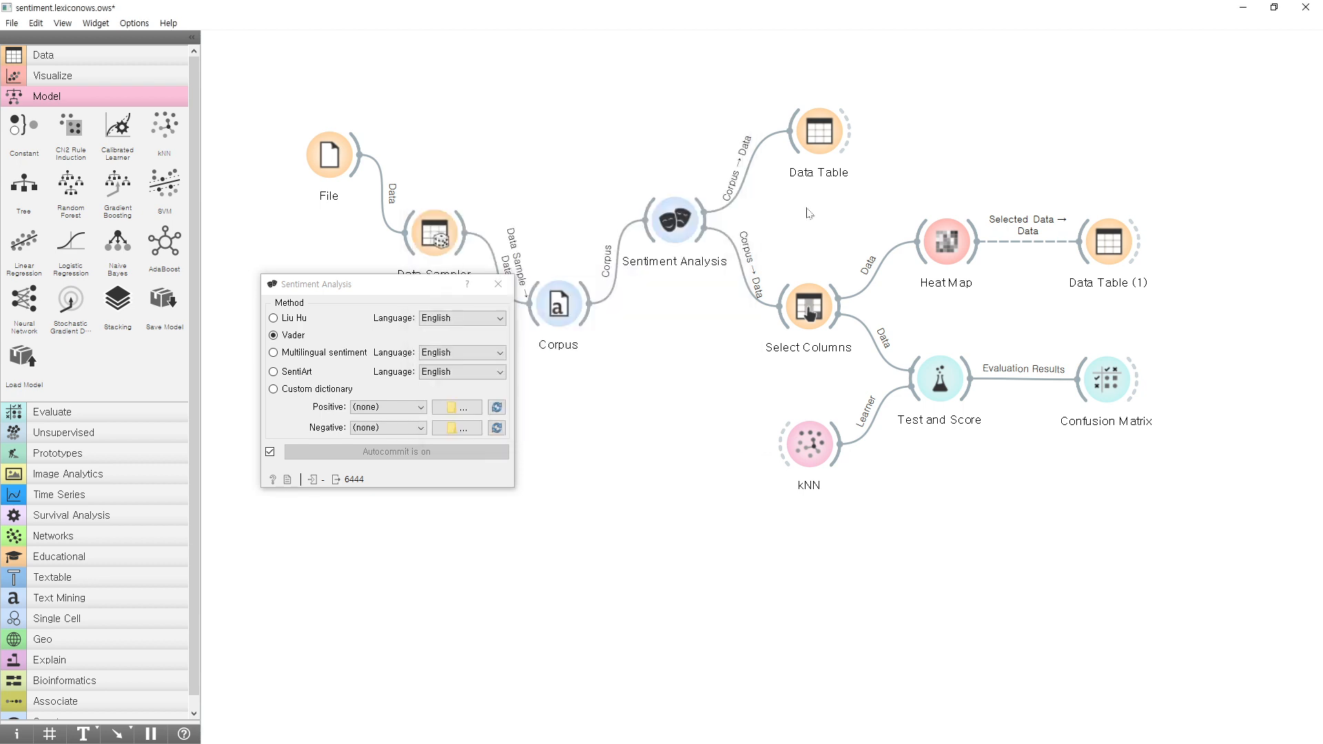
{"action": "double_click", "coordinate": [808, 307]}
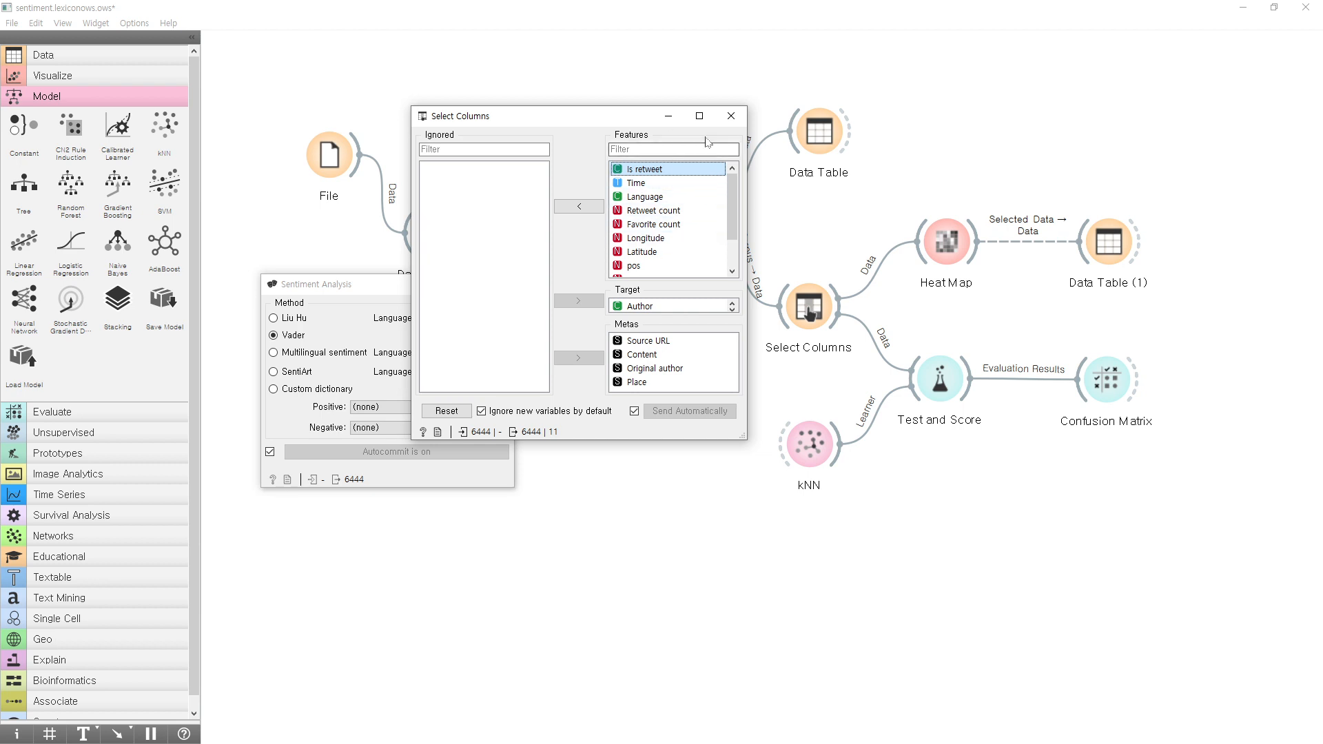
{"action": "left_click", "coordinate": [729, 119]}
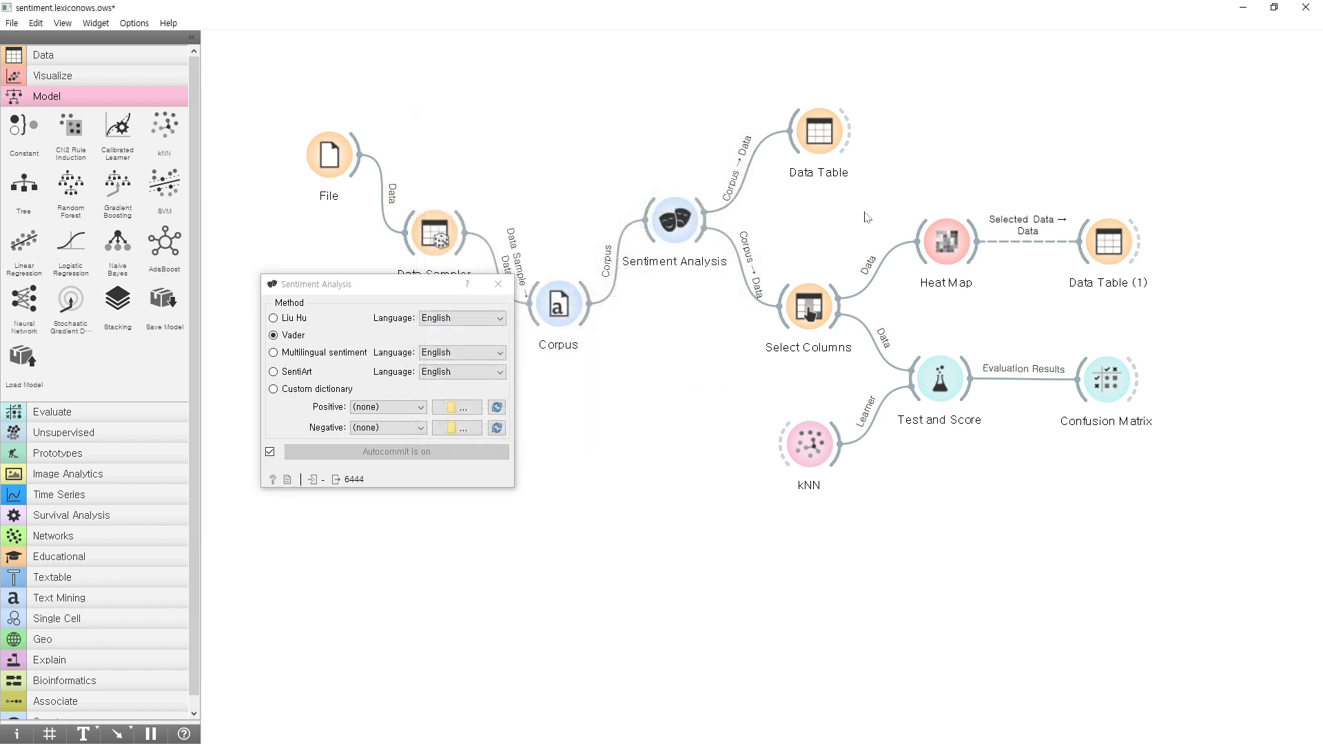
Recheck the Sentiment Analysis method and the text feature used in Corpus, closing both windows.
{"action": "double_click", "coordinate": [680, 228]}
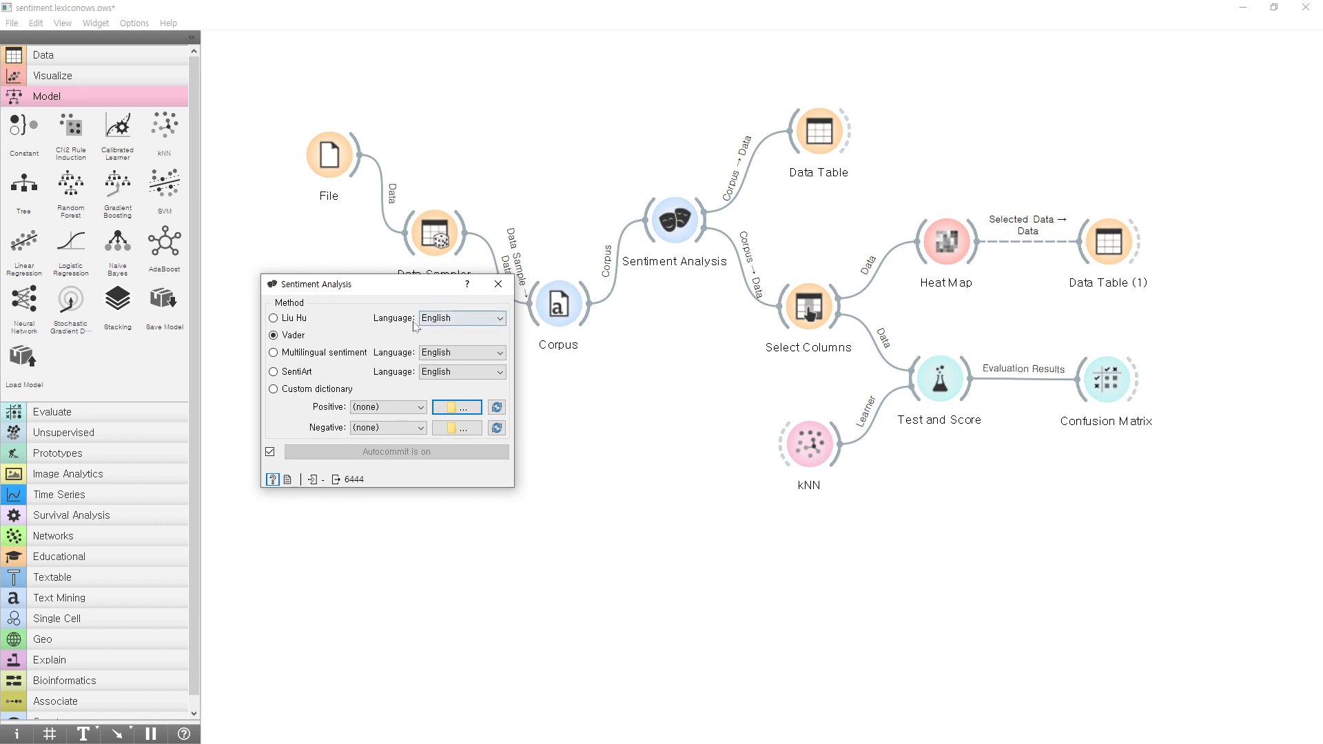
{"action": "left_click", "coordinate": [510, 284]}
{"action": "double_click", "coordinate": [558, 303]}
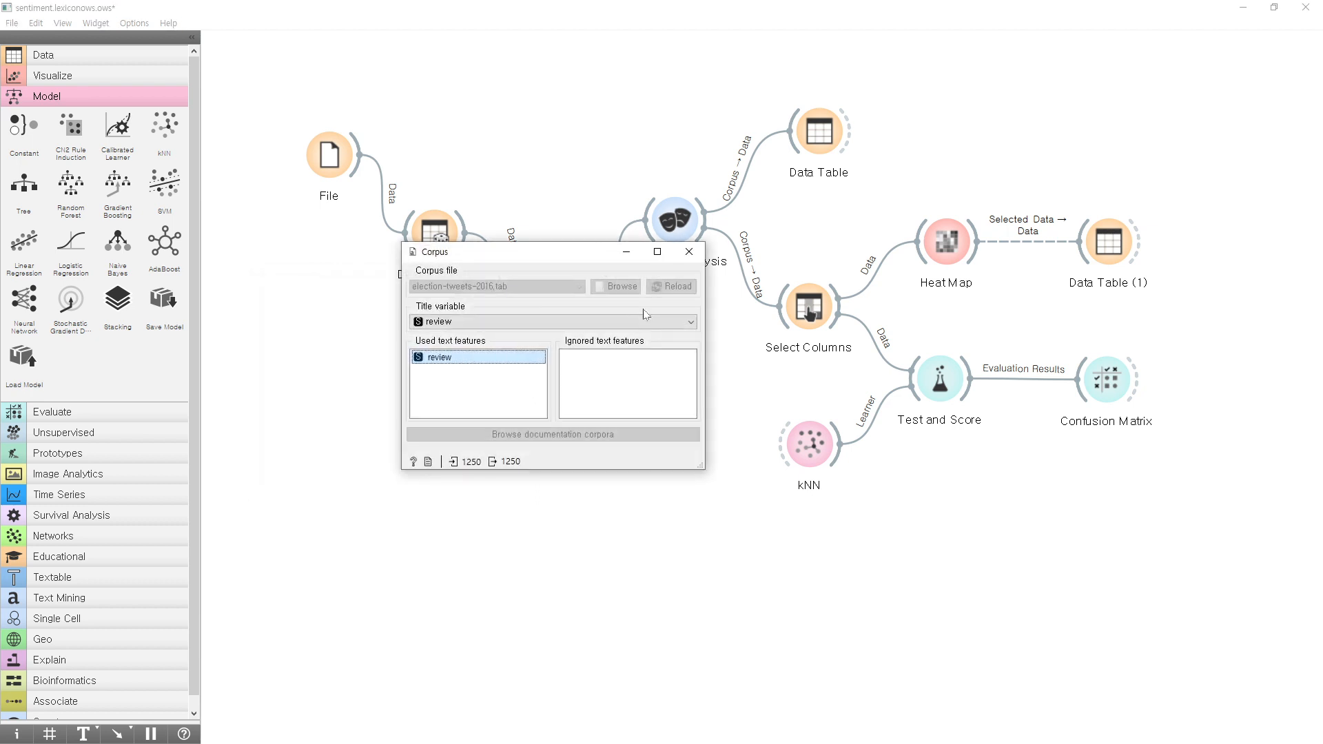
{"action": "left_click", "coordinate": [689, 252]}
Draw the 5% sample again in Data Sampler and recheck the columns arriving in Select Columns, closing both windows.
{"action": "double_click", "coordinate": [434, 232]}
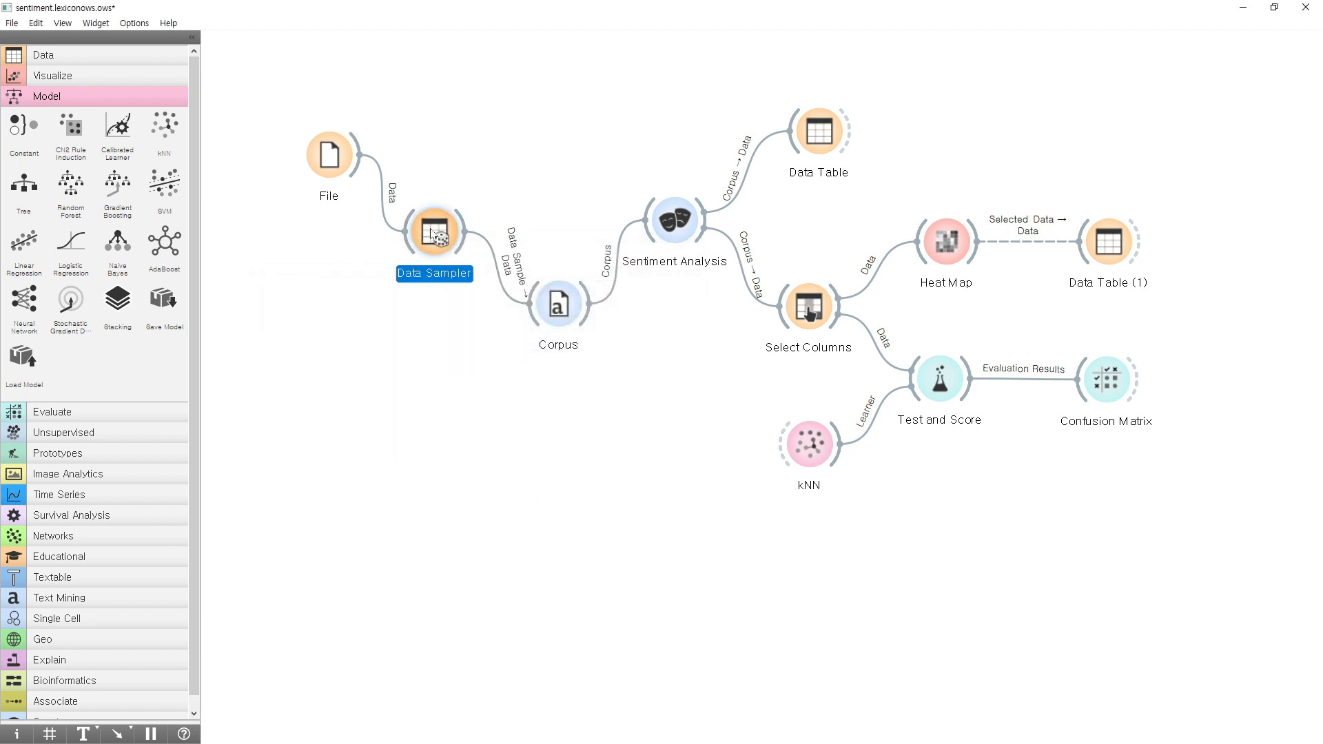
{"action": "left_click", "coordinate": [499, 522]}
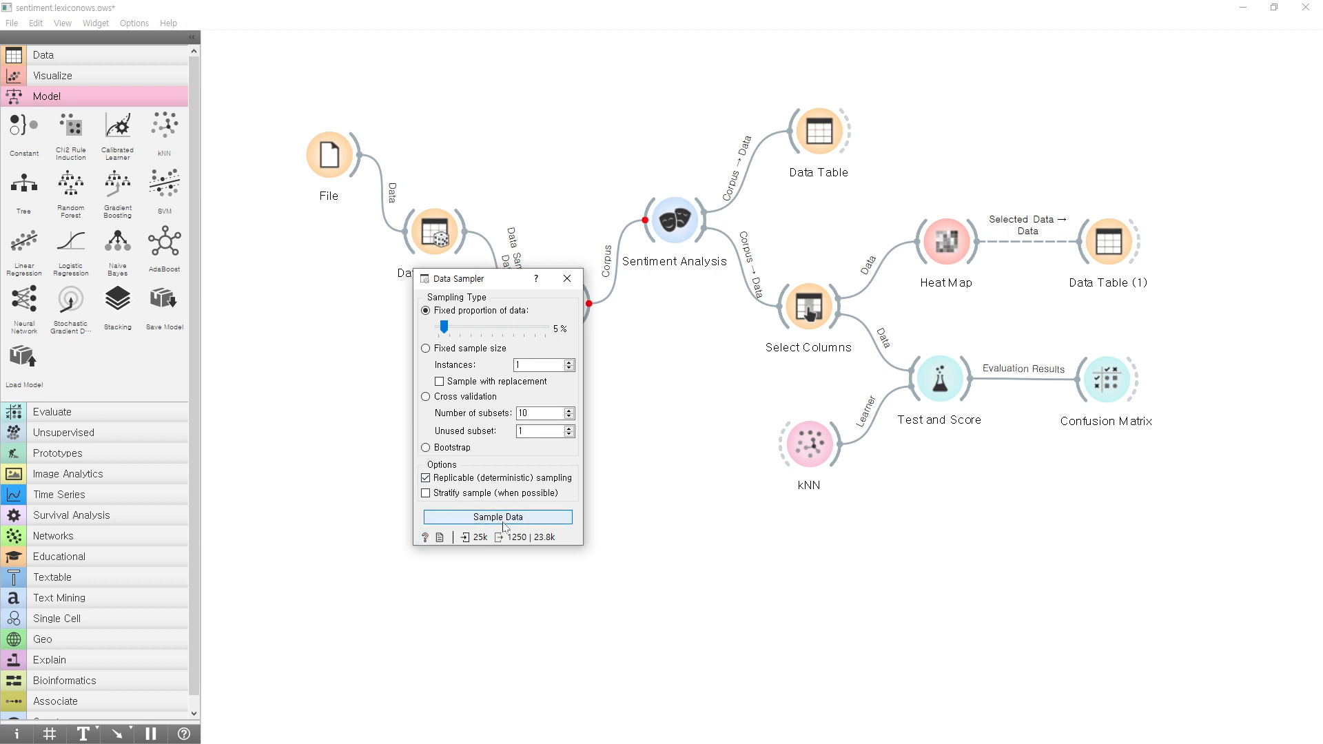
{"action": "left_click_drag", "start_coordinate": [486, 284], "coordinate": [380, 217]}
{"action": "double_click", "coordinate": [808, 307]}
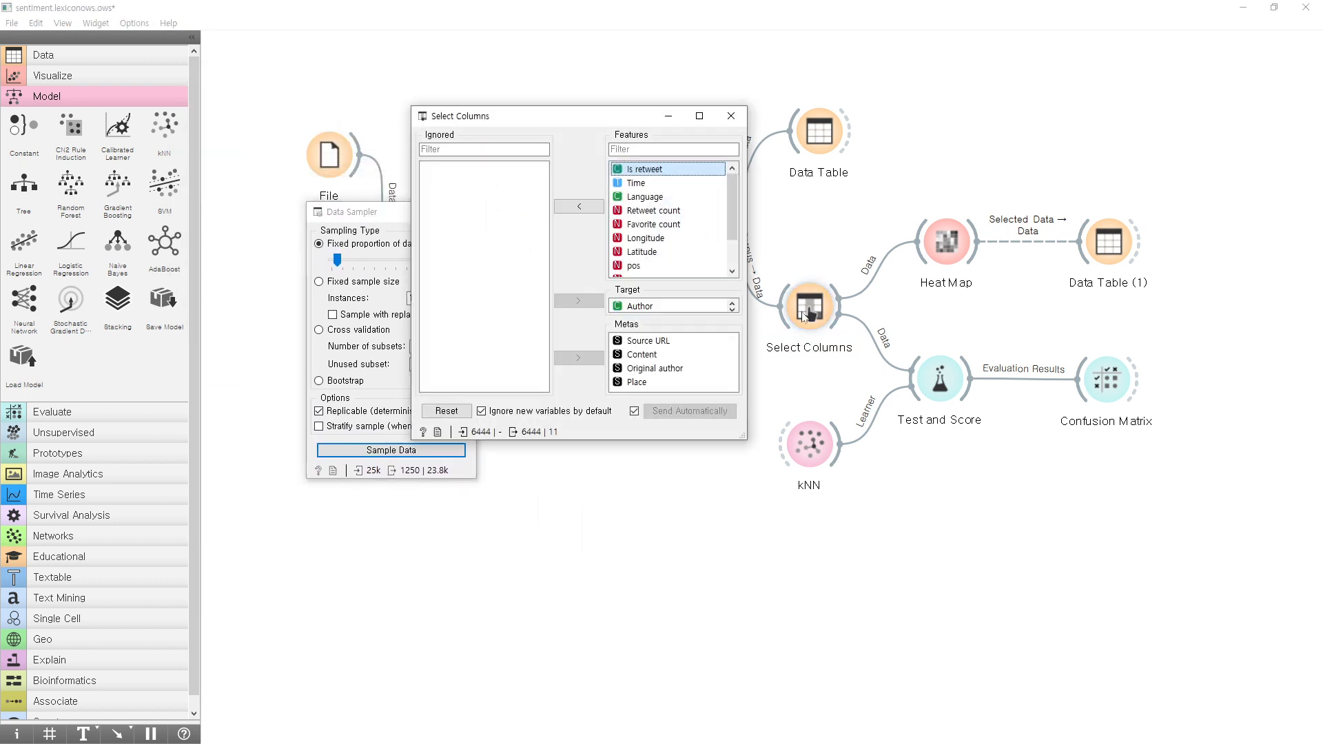
{"action": "left_click", "coordinate": [731, 116]}
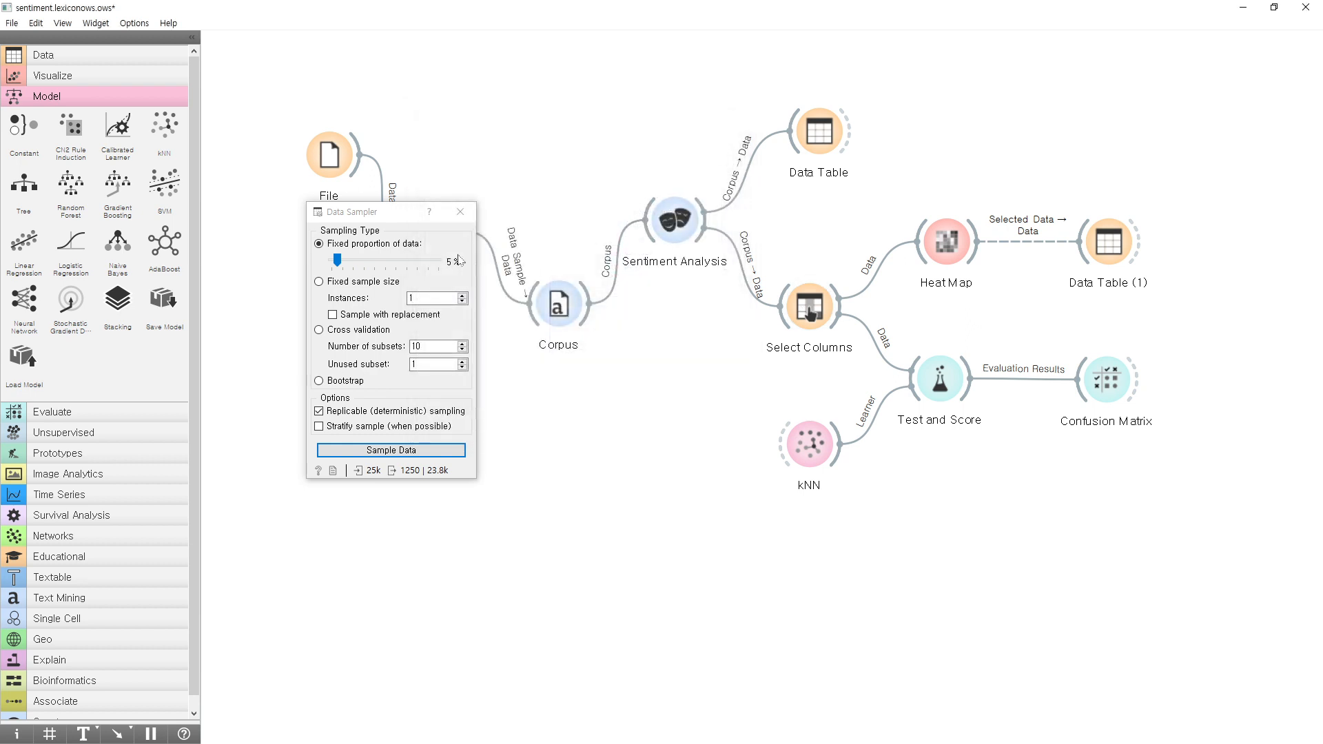
{"action": "left_click", "coordinate": [471, 211]}
Reload labeledTrainData.tsv in the File widget and check whether Select Columns picks up its columns.
{"action": "double_click", "coordinate": [341, 162]}
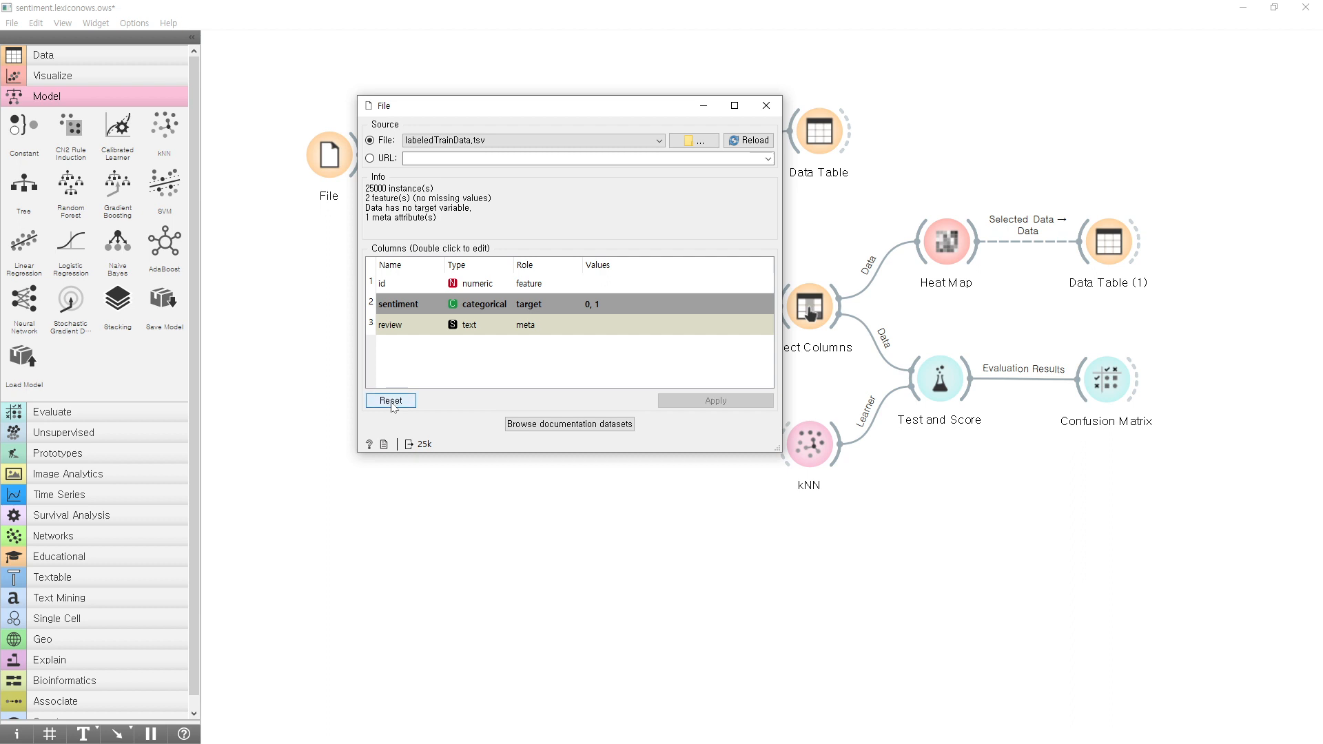
{"action": "left_click", "coordinate": [755, 143]}
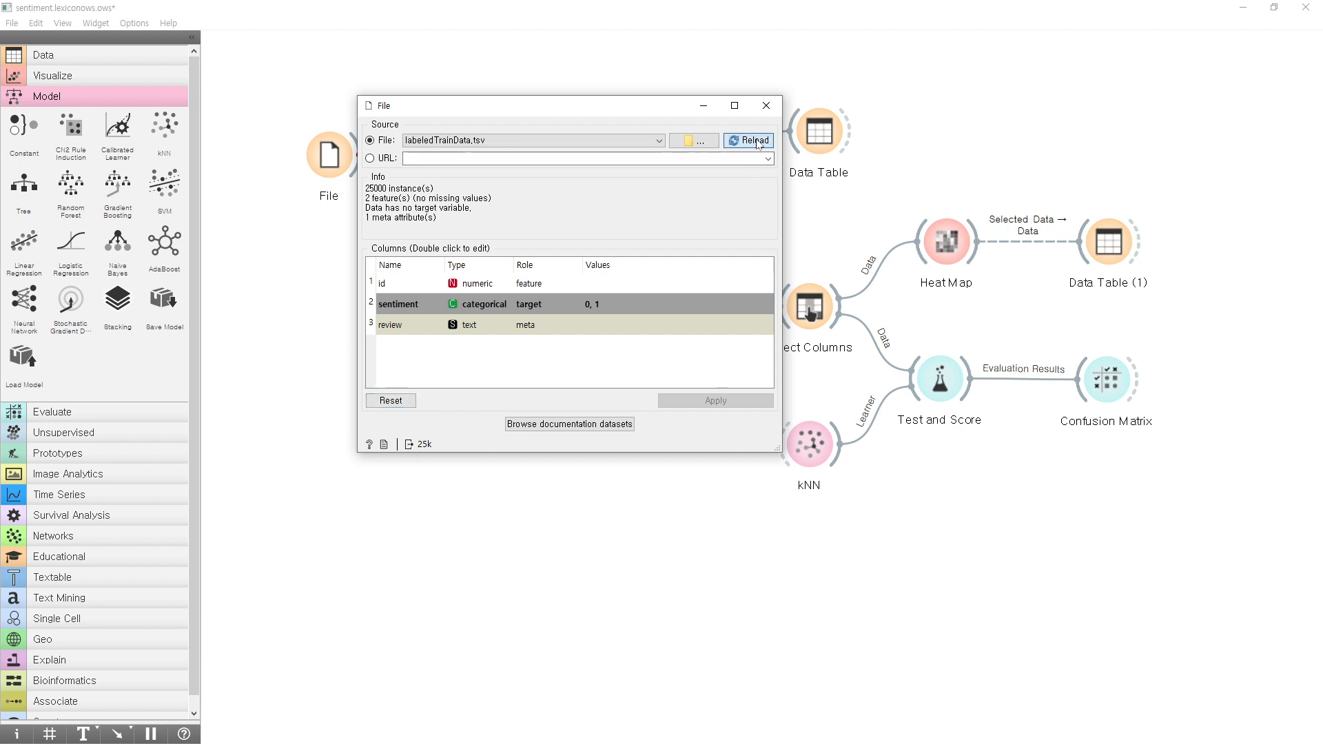
{"action": "left_click", "coordinate": [766, 106]}
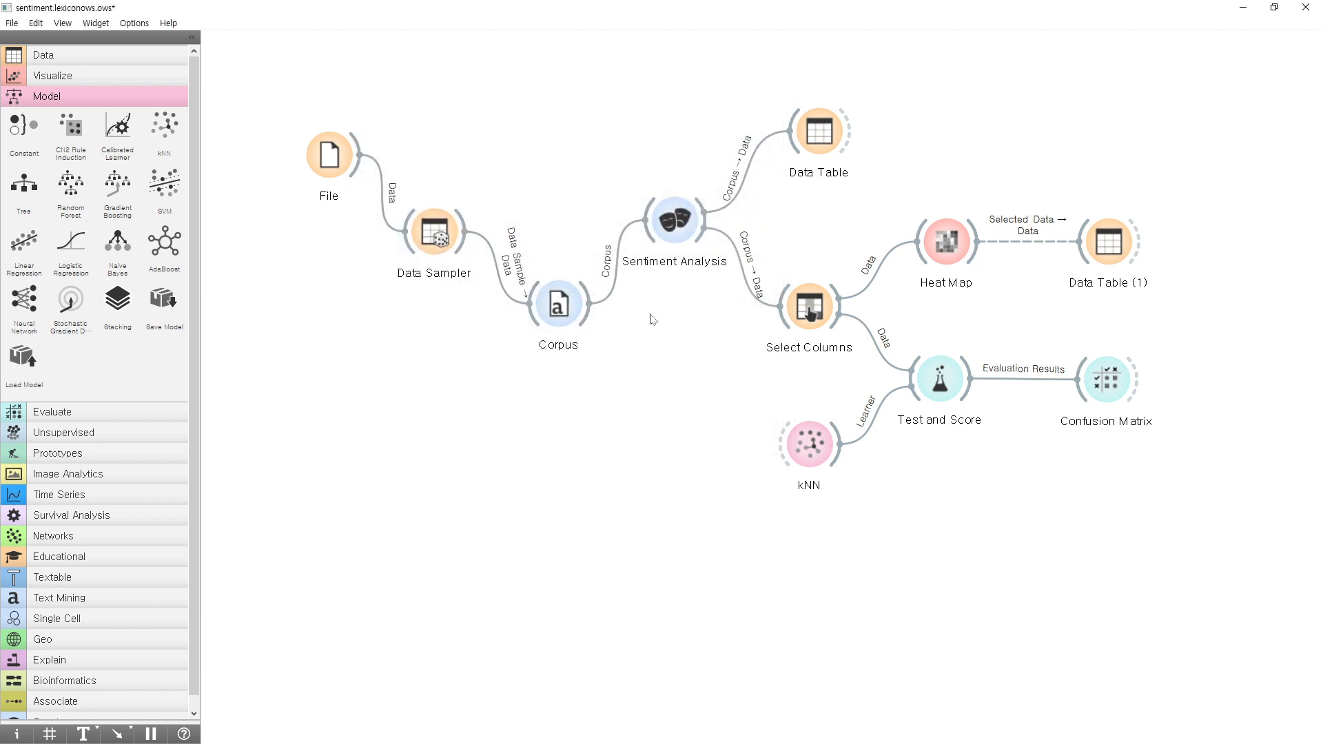
{"action": "double_click", "coordinate": [814, 315]}
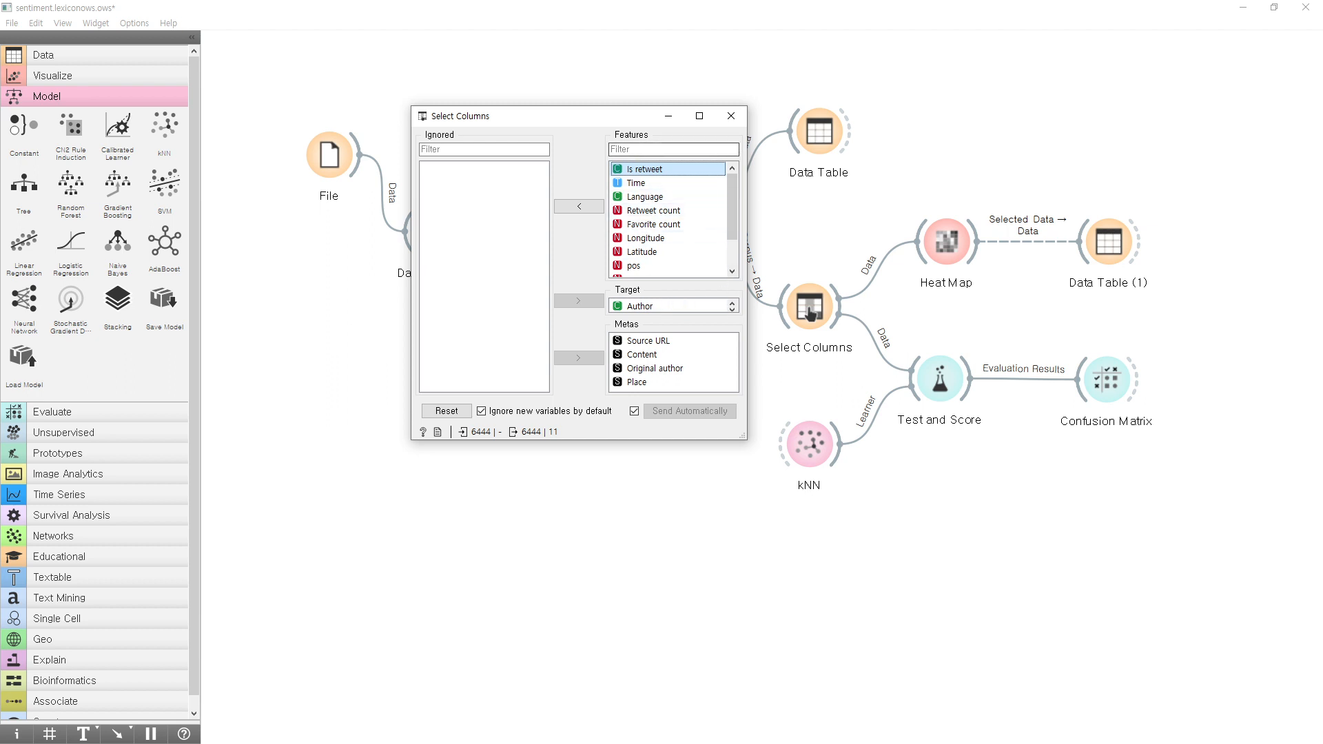
{"action": "left_click", "coordinate": [731, 115]}
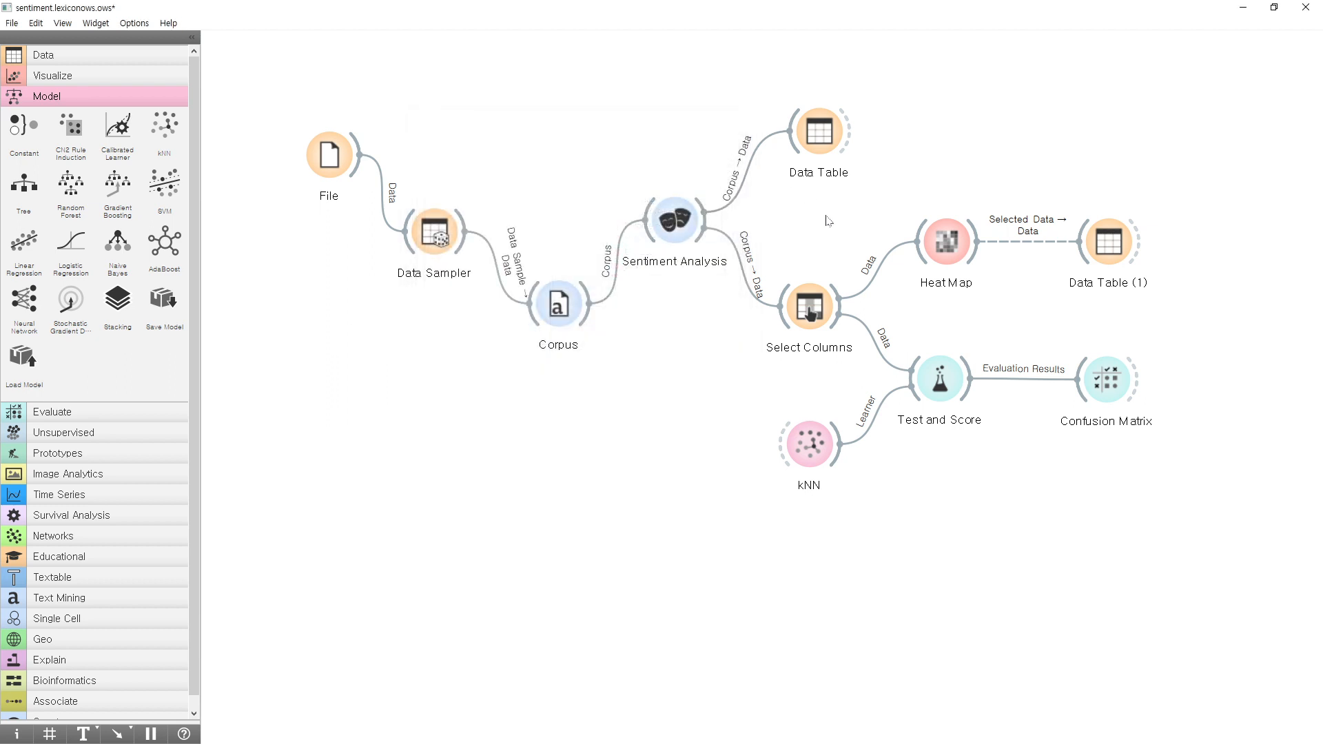
Nudge the kNN widget slightly down on the canvas and bring up its Test and Score results clear of the evaluation widgets.
{"action": "left_click_drag", "start_coordinate": [822, 446], "coordinate": [821, 456]}
{"action": "double_click", "coordinate": [939, 379]}
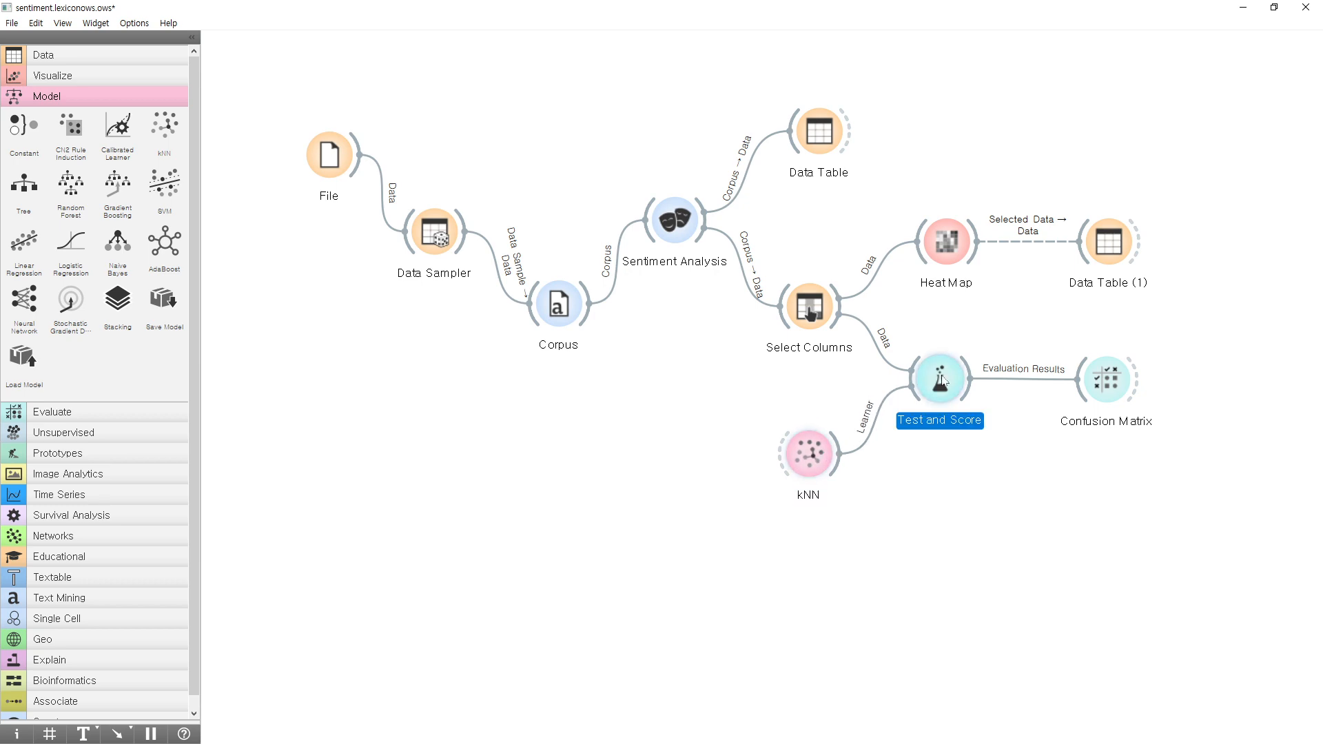
{"action": "left_click_drag", "start_coordinate": [867, 218], "coordinate": [274, 105]}
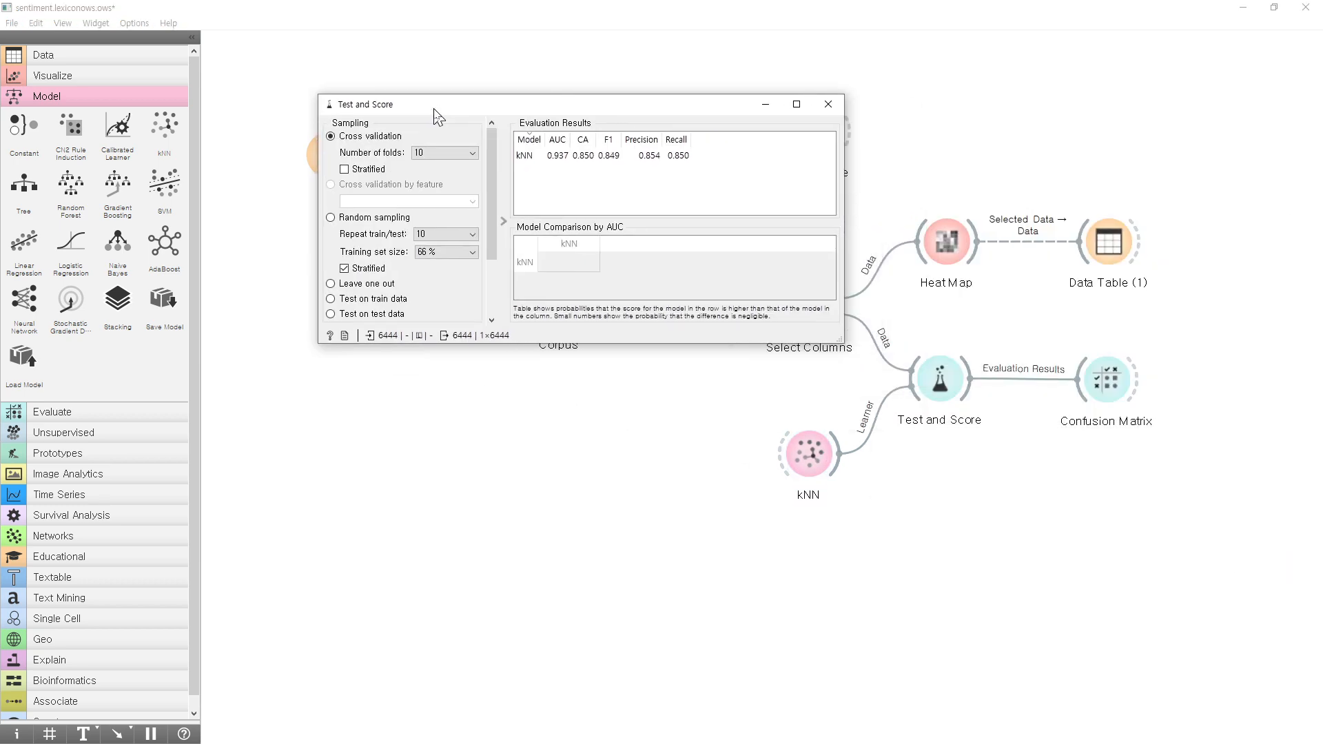
{"action": "left_click", "coordinate": [400, 153]}
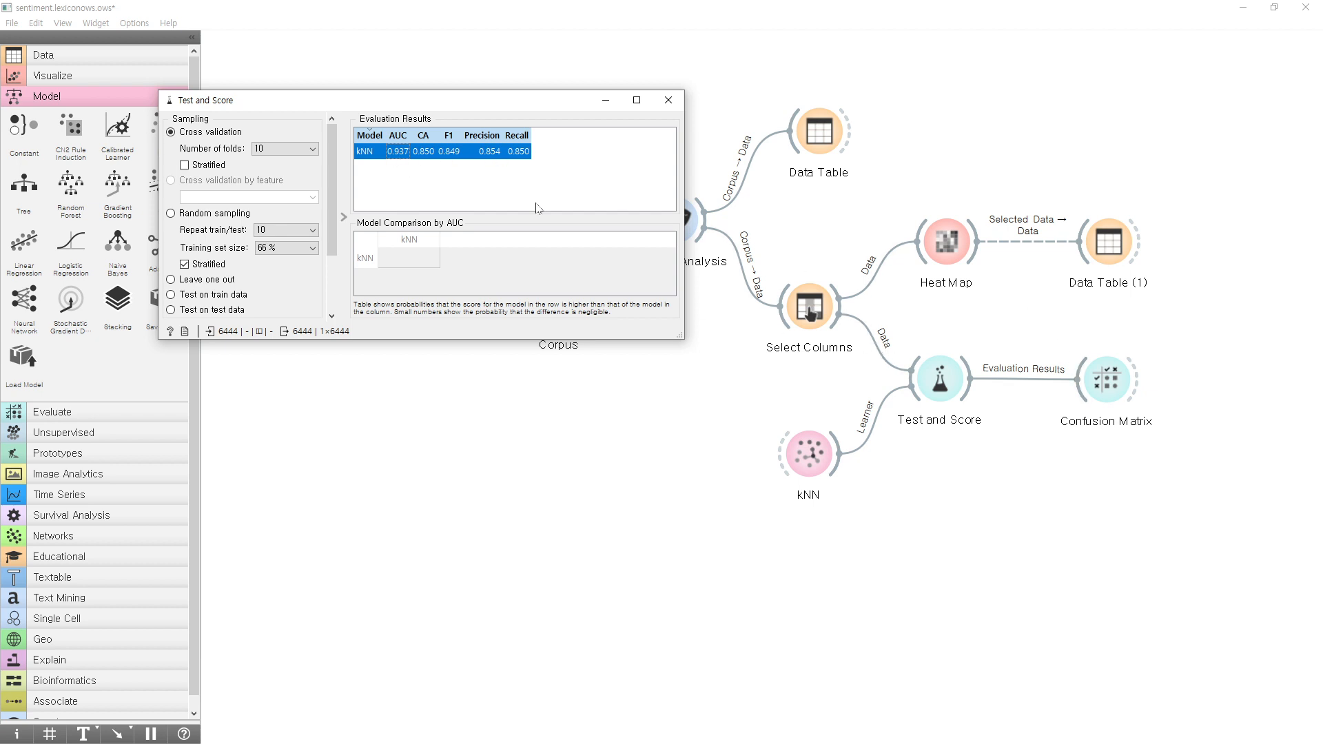
Shift kNN a little further down and examine its precision and other scores in the Evaluation Results table.
{"action": "left_click", "coordinate": [820, 479]}
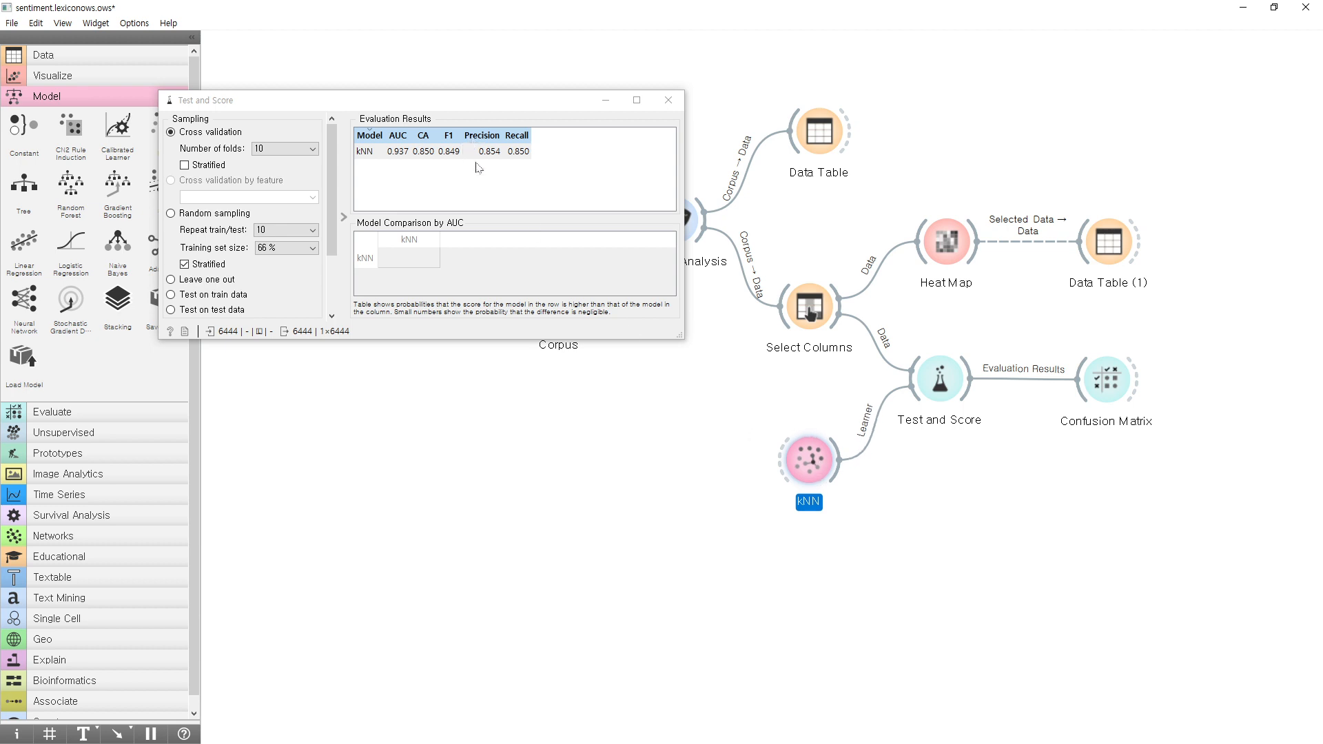
{"action": "left_click", "coordinate": [949, 385]}
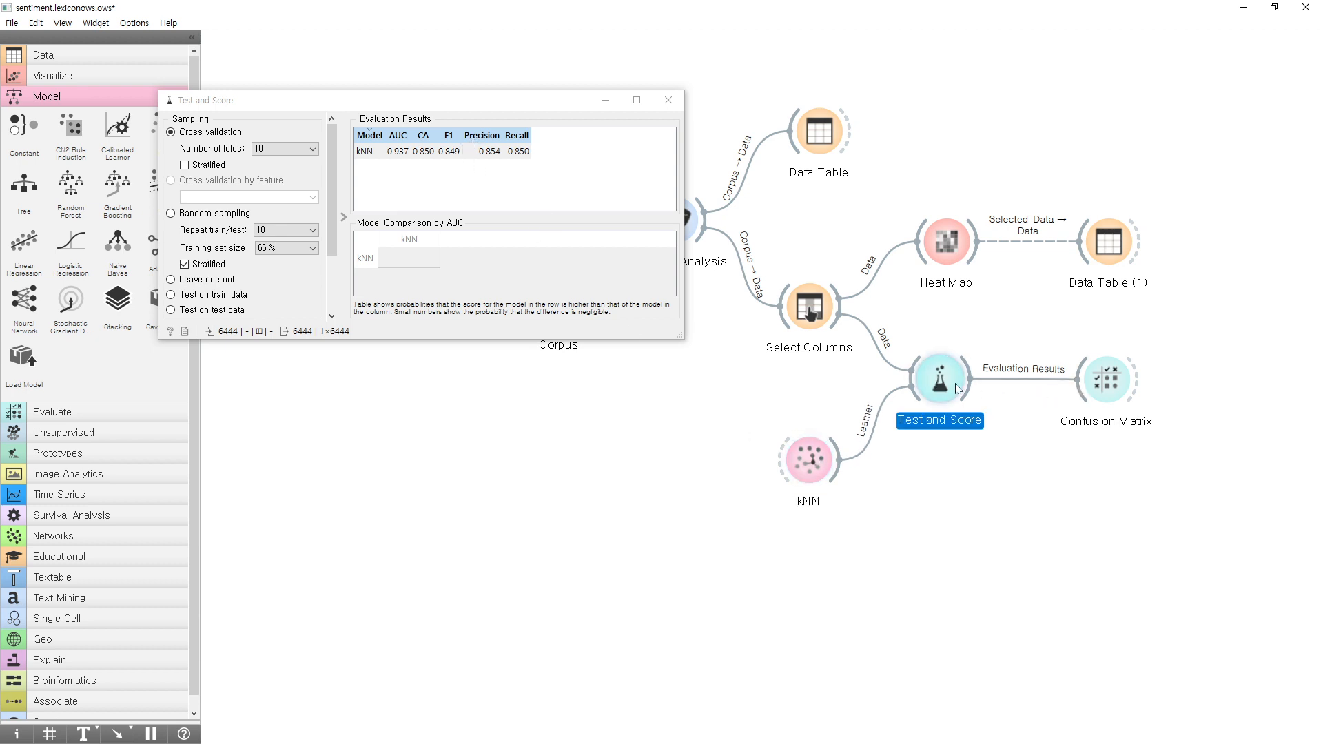
{"action": "left_click", "coordinate": [493, 170]}
{"action": "left_click", "coordinate": [494, 170]}
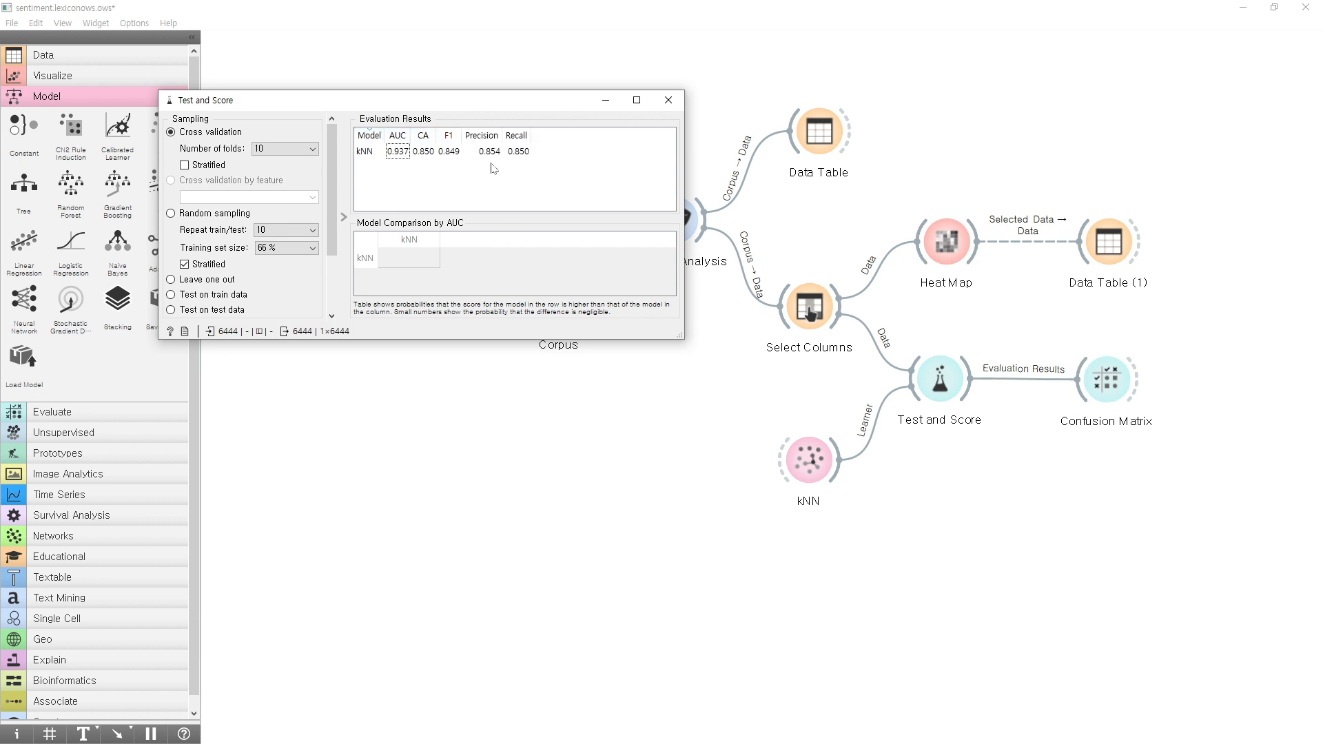
{"action": "left_click", "coordinate": [492, 155]}
{"action": "left_click", "coordinate": [528, 186]}
{"action": "left_click", "coordinate": [1002, 353]}
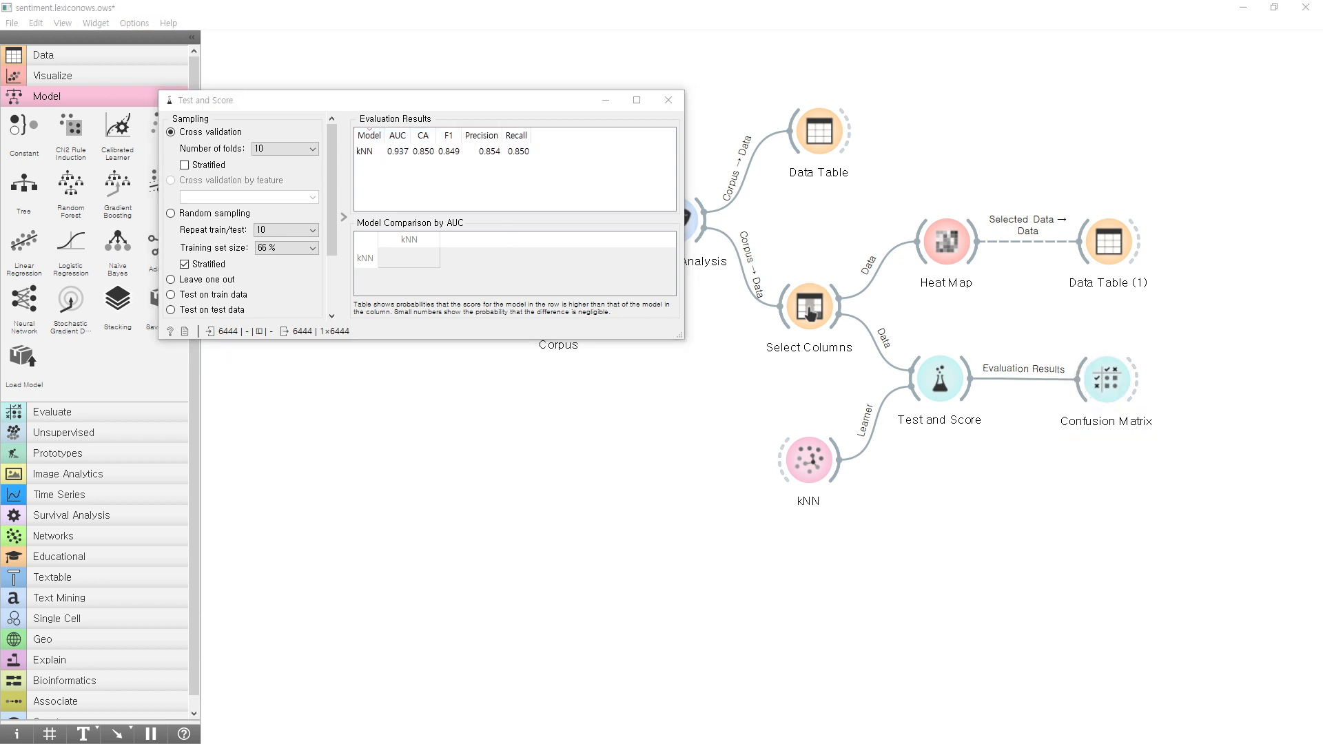
Bring up the Confusion Matrix for kNN, select the actual HillaryClinton row and widen the window to show the row totals.
{"action": "double_click", "coordinate": [1106, 379]}
{"action": "left_click_drag", "start_coordinate": [1168, 375], "coordinate": [527, 245]}
{"action": "left_click", "coordinate": [615, 329]}
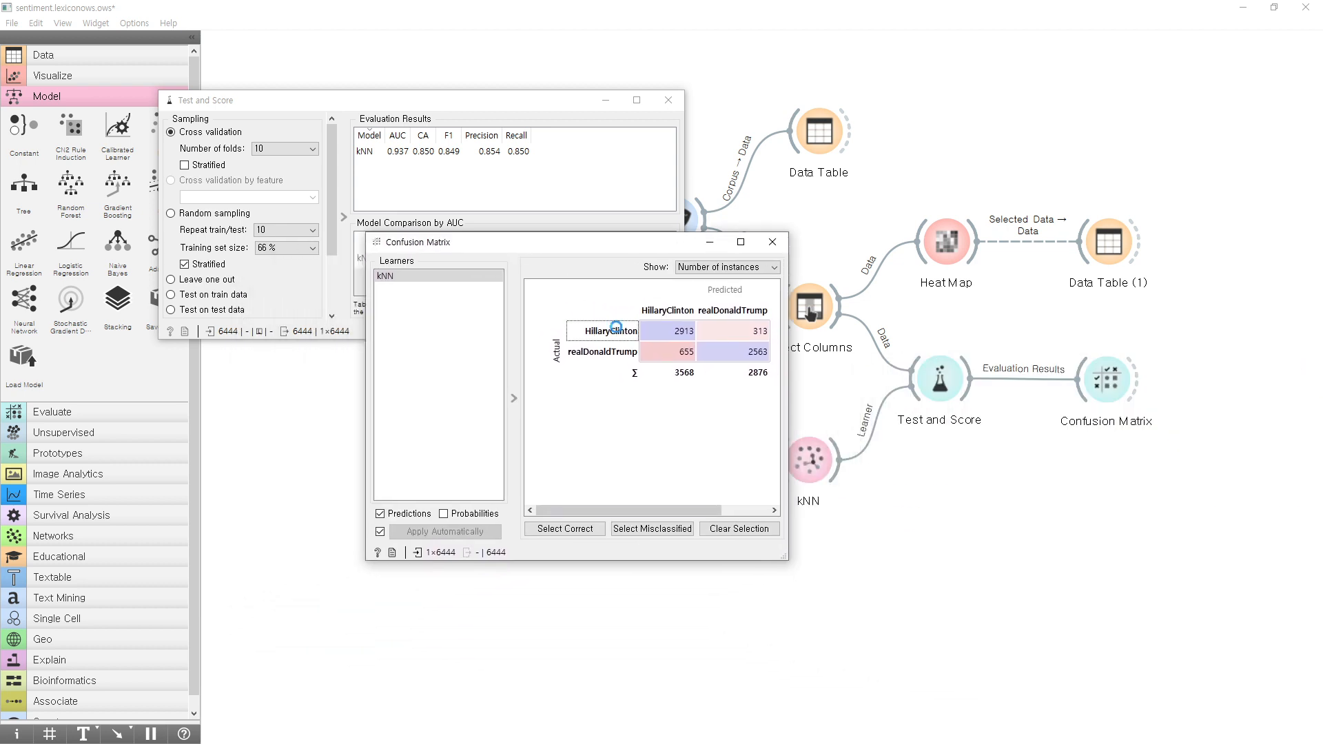
{"action": "left_click_drag", "start_coordinate": [786, 345], "coordinate": [1004, 339]}
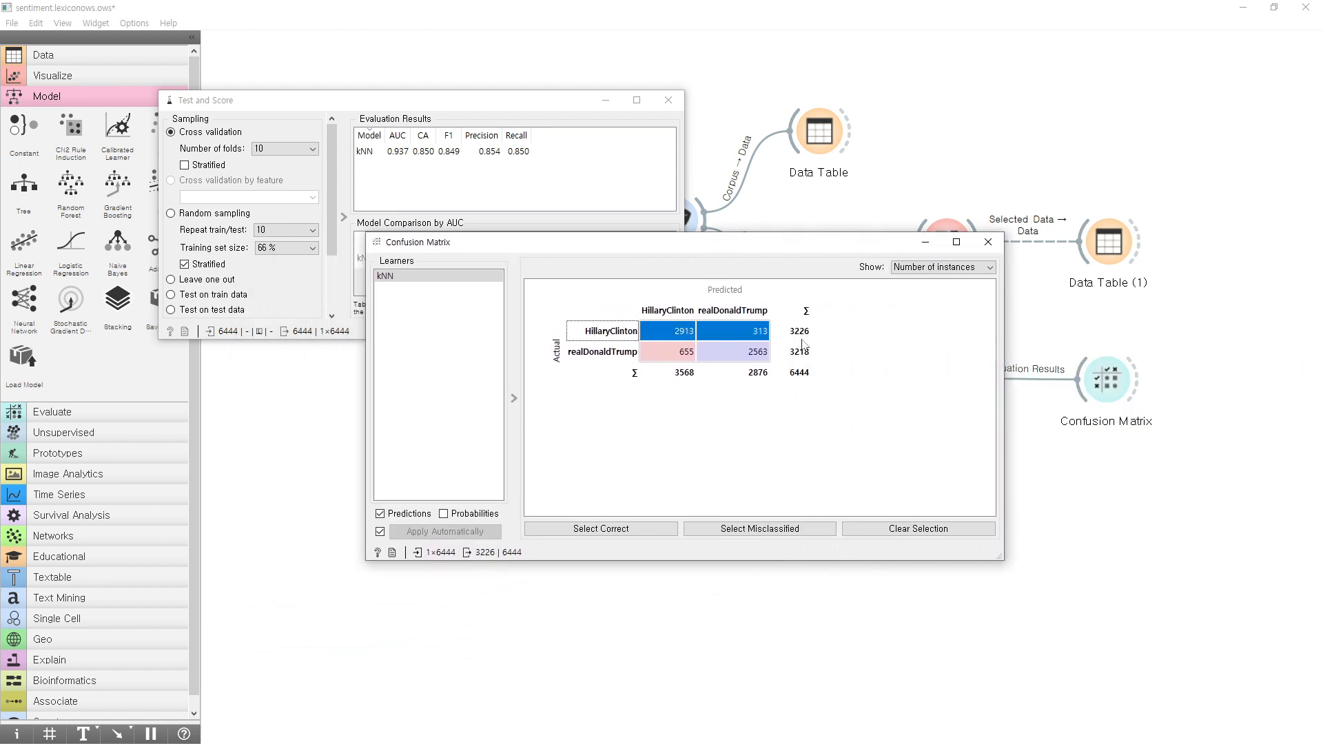
Compare the correctly classified HillaryClinton and realDonaldTrump cells in the confusion matrix.
{"action": "left_click", "coordinate": [742, 312]}
{"action": "left_click", "coordinate": [726, 353]}
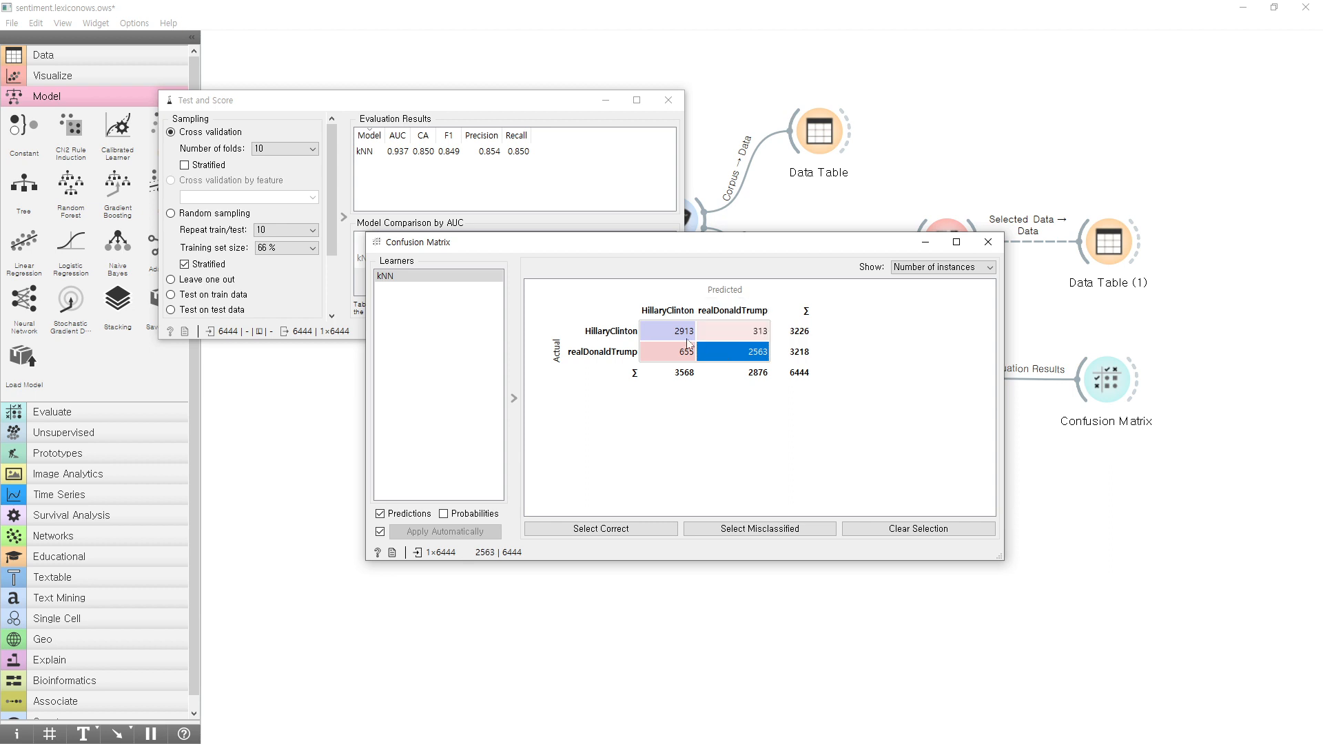
{"action": "left_click", "coordinate": [687, 335]}
{"action": "left_click", "coordinate": [746, 359]}
{"action": "left_click", "coordinate": [690, 333]}
{"action": "left_click", "coordinate": [750, 355]}
{"action": "left_click", "coordinate": [682, 329]}
{"action": "left_click", "coordinate": [750, 359]}
{"action": "left_click", "coordinate": [682, 330]}
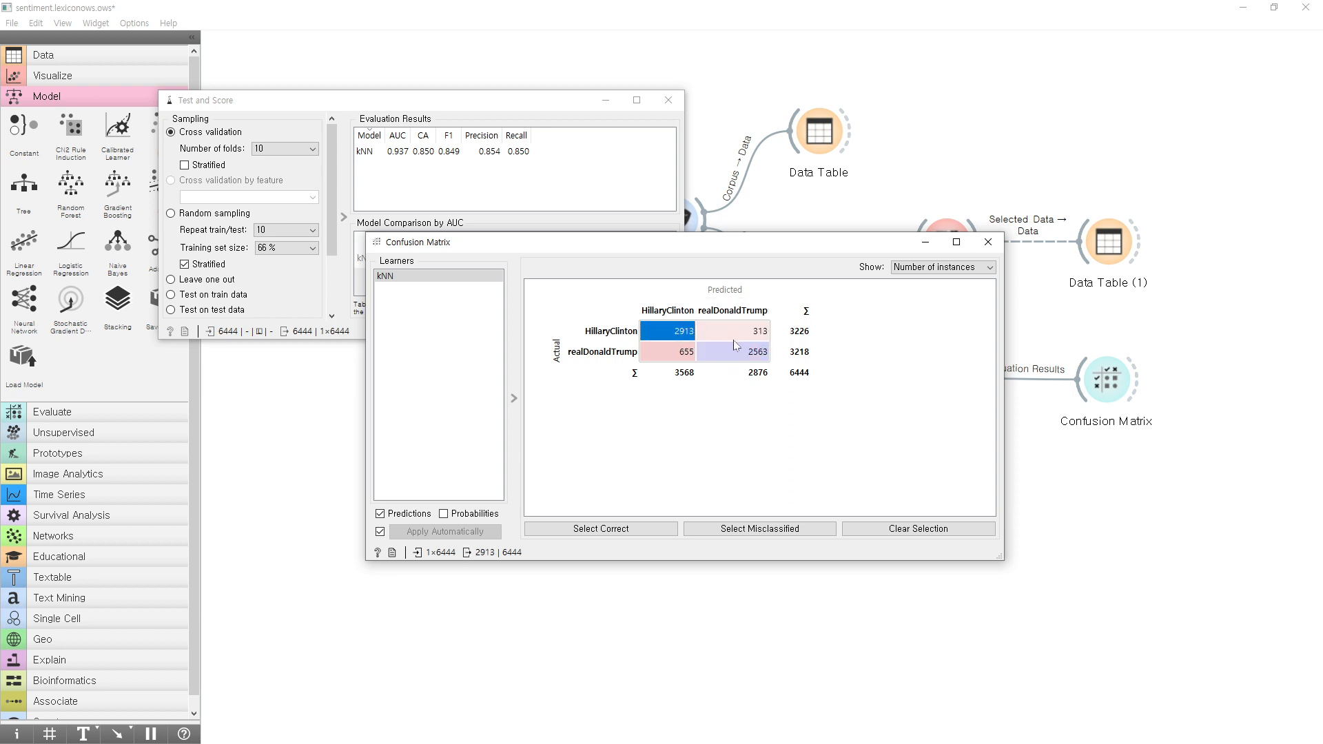
{"action": "left_click", "coordinate": [747, 362]}
Examine the matrix's predicted columns, actual rows and individual cells, and close the Confusion Matrix to return to the Test and Score results.
{"action": "left_click", "coordinate": [667, 310]}
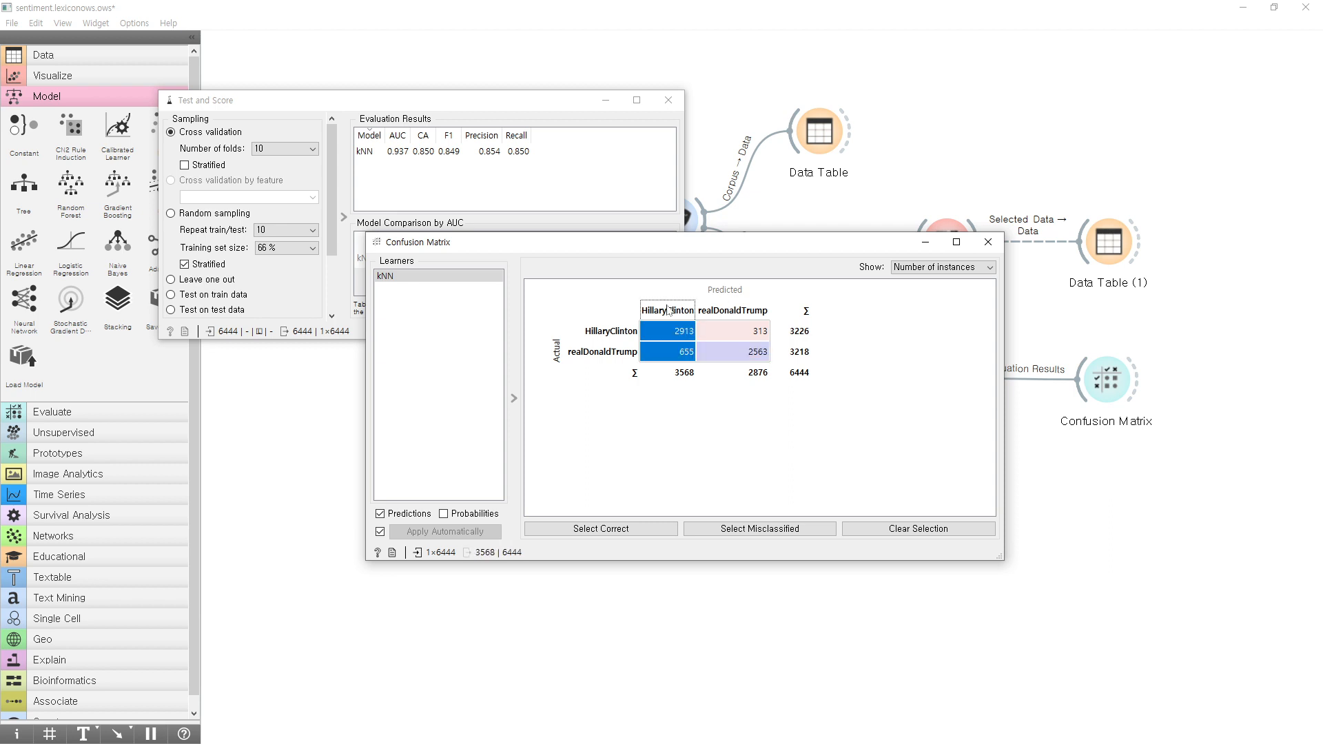
{"action": "left_click", "coordinate": [598, 330]}
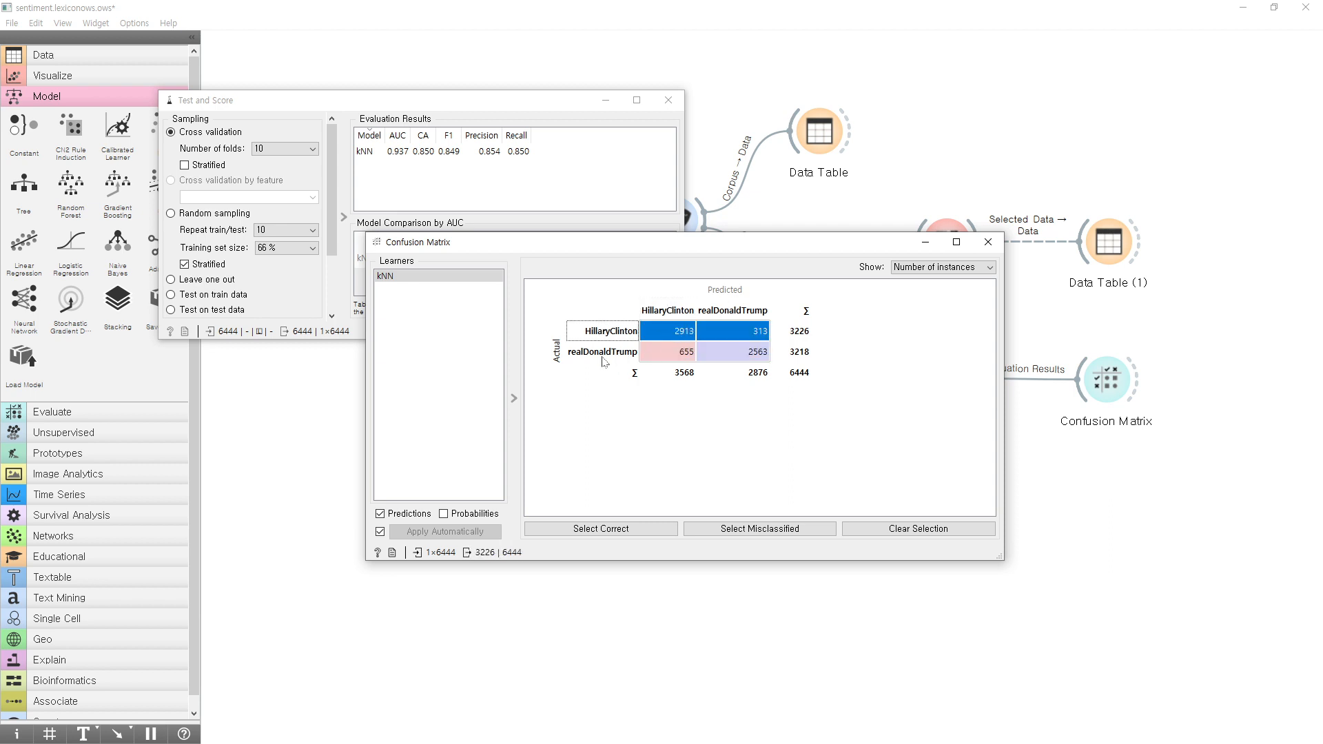
{"action": "left_click", "coordinate": [601, 356]}
{"action": "left_click", "coordinate": [760, 314]}
{"action": "left_click", "coordinate": [747, 337]}
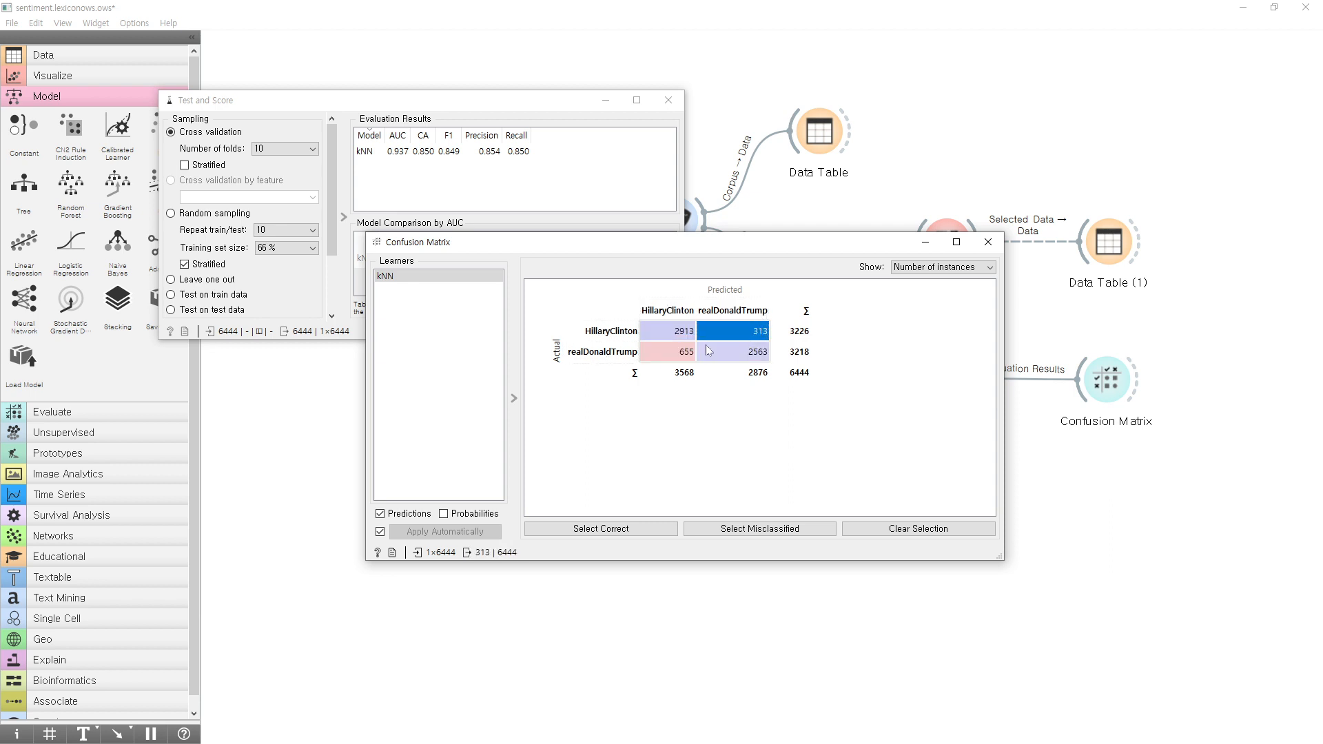
{"action": "left_click", "coordinate": [685, 336]}
{"action": "left_click", "coordinate": [729, 350]}
{"action": "left_click", "coordinate": [669, 333]}
{"action": "left_click", "coordinate": [741, 353]}
{"action": "left_click", "coordinate": [741, 336]}
{"action": "left_click", "coordinate": [682, 373]}
{"action": "left_click", "coordinate": [755, 353]}
{"action": "left_click", "coordinate": [988, 242]}
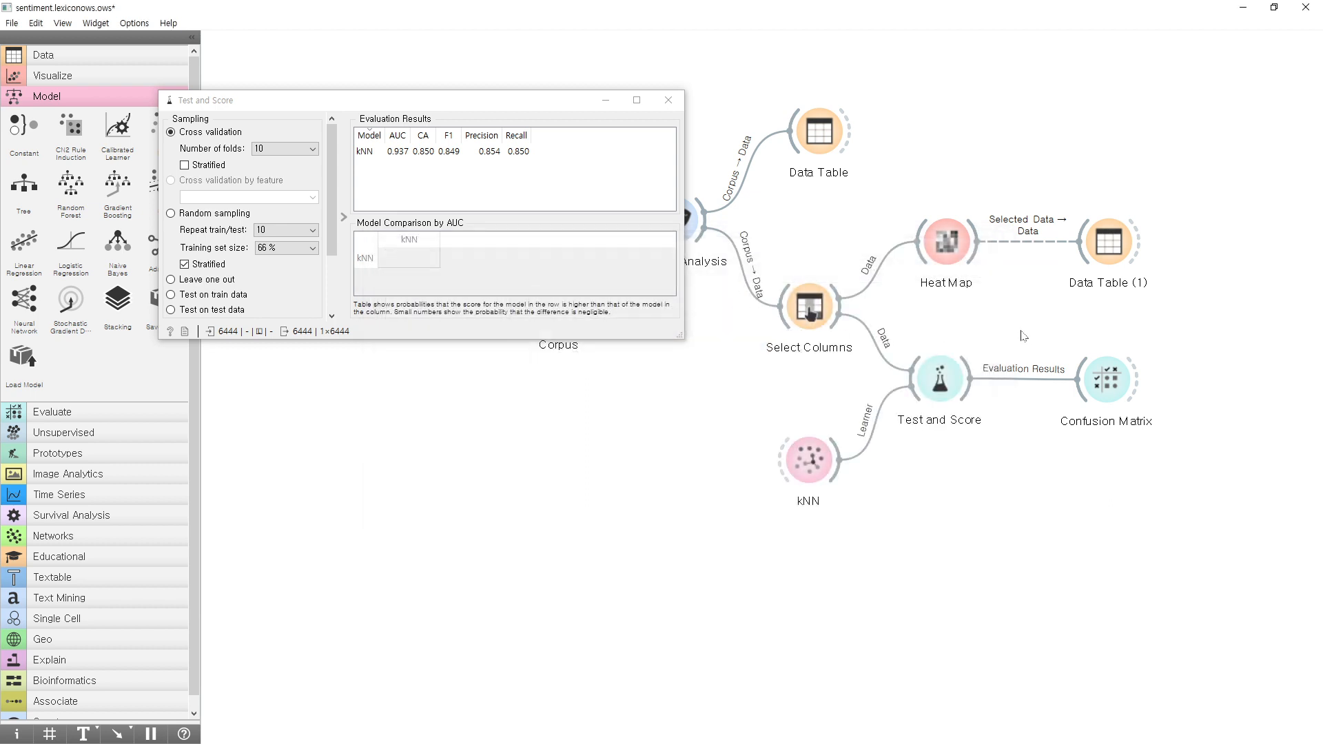
{"action": "left_click", "coordinate": [482, 151]}
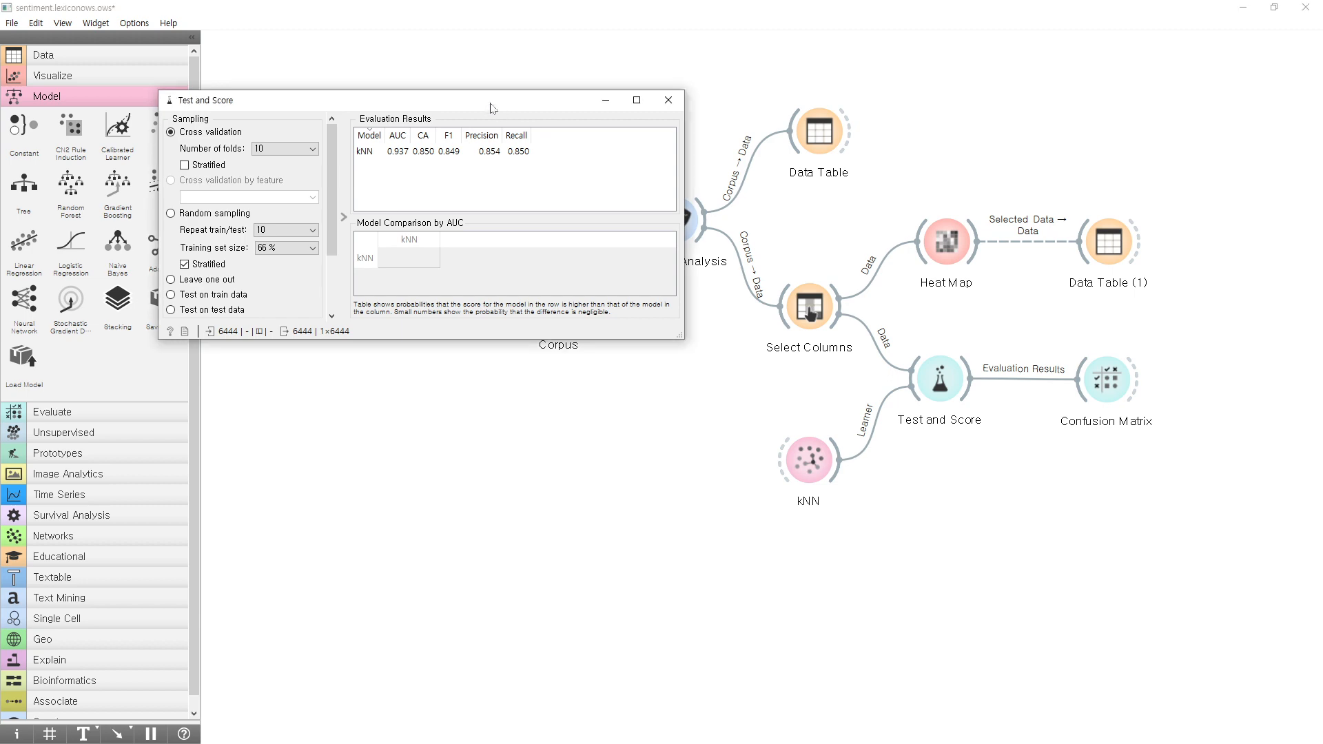
Close Test and Score, bring up the Heat Map and turn off merging by k-means.
{"action": "left_click", "coordinate": [667, 100]}
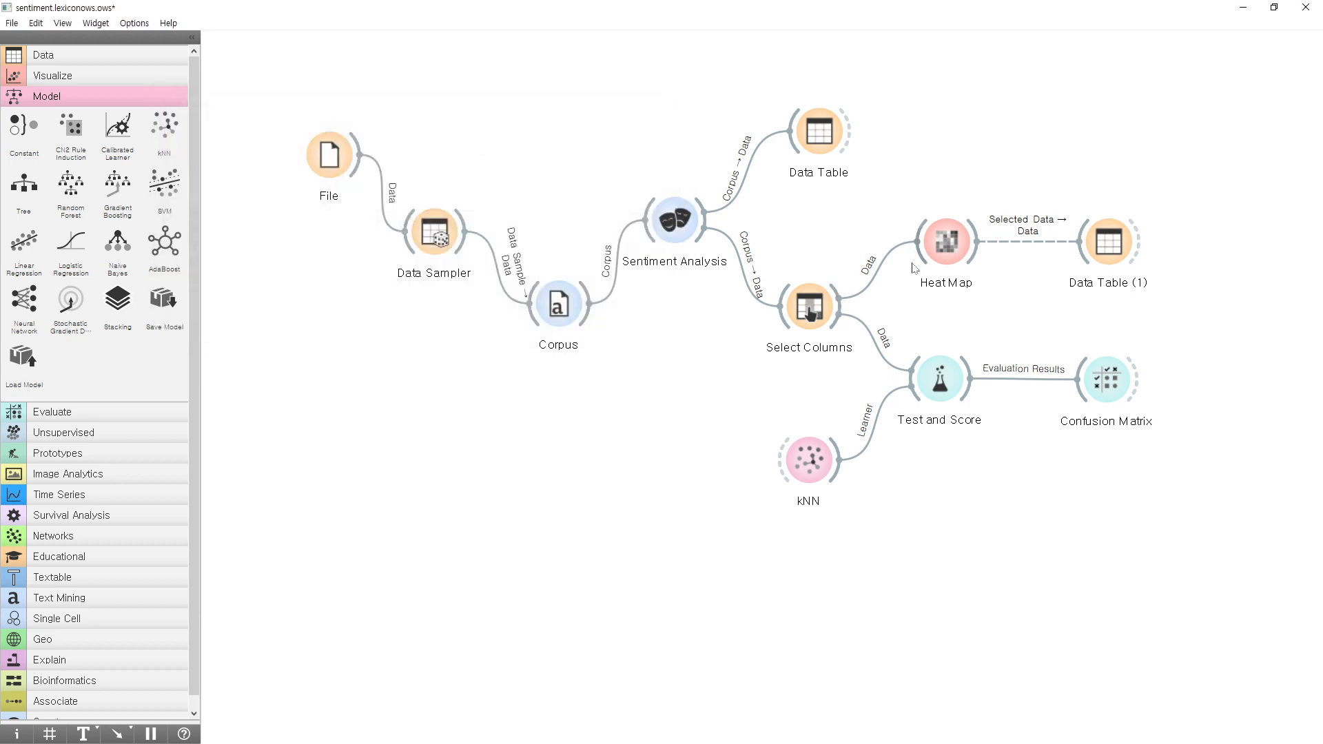
{"action": "left_click", "coordinate": [949, 247]}
{"action": "double_click", "coordinate": [949, 246]}
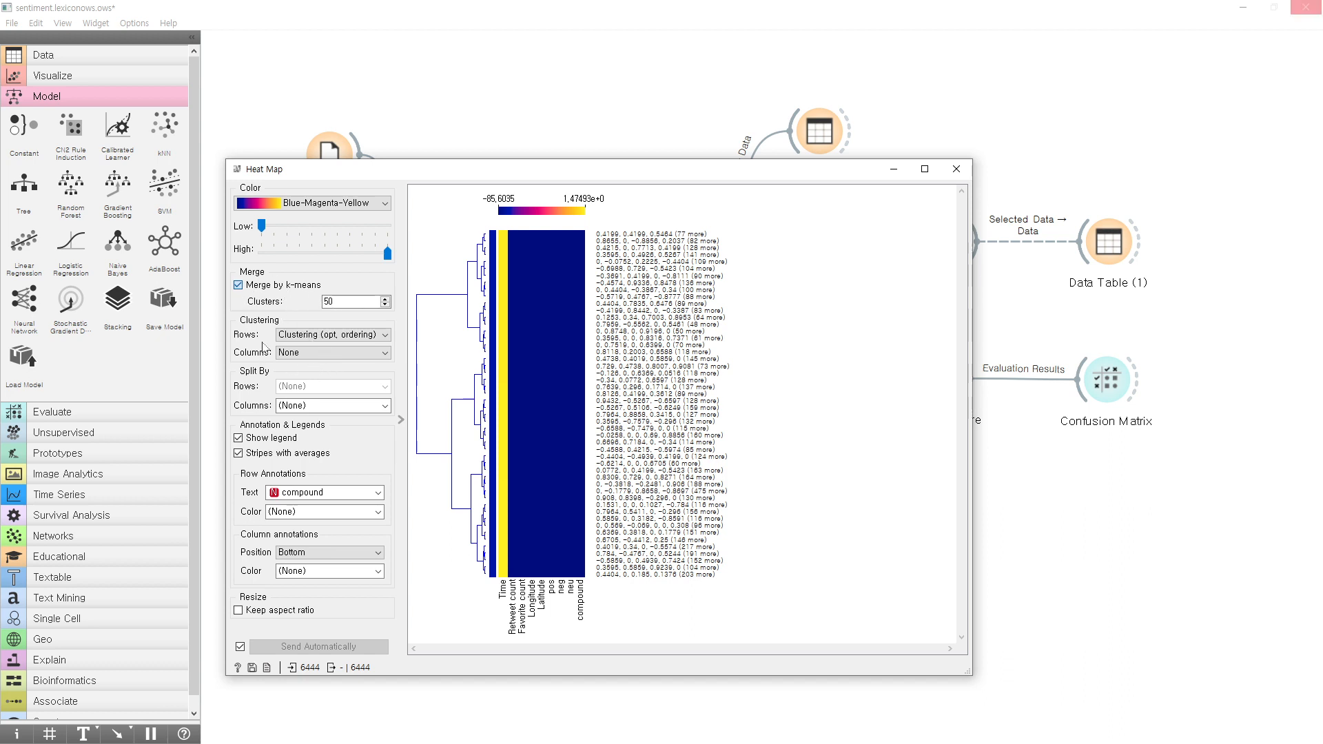
{"action": "left_click", "coordinate": [302, 338]}
{"action": "left_click", "coordinate": [303, 346]}
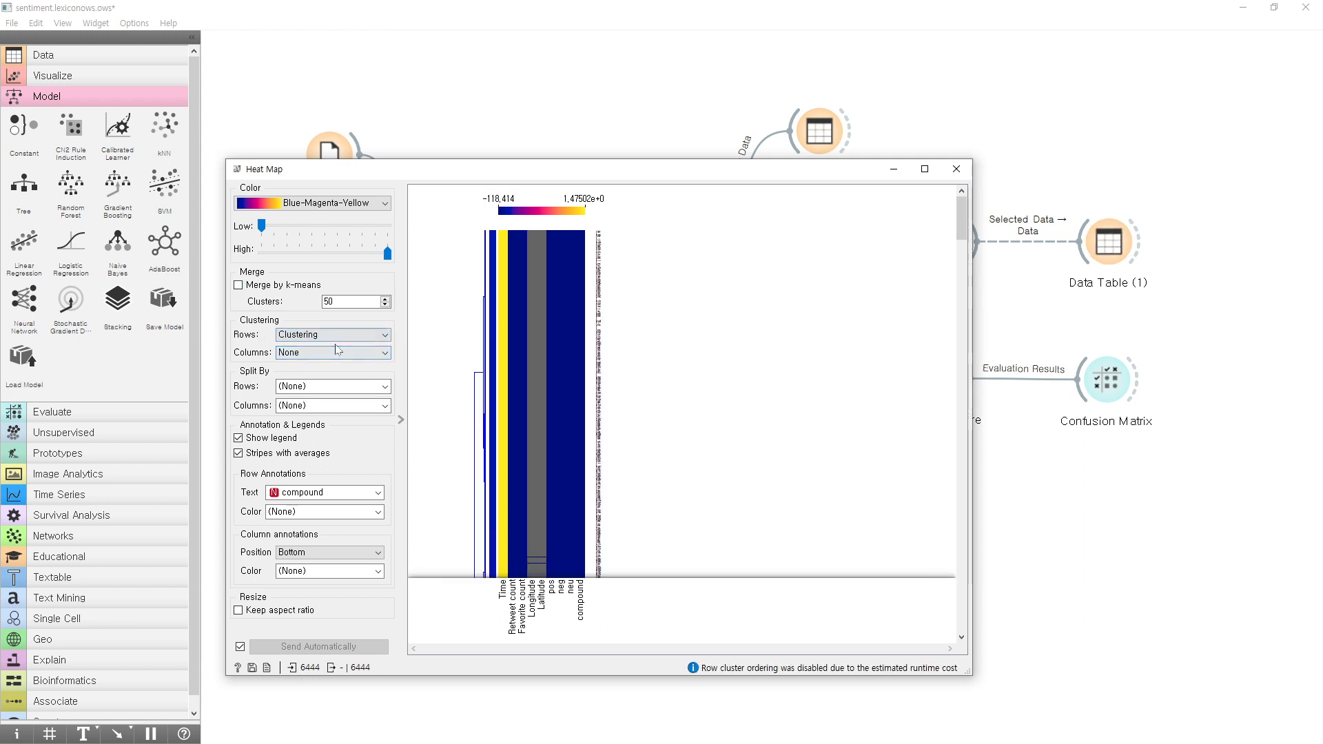
Move the Heat Map window up and make it taller to inspect more of the unmerged rows.
{"action": "left_click_drag", "start_coordinate": [544, 170], "coordinate": [544, 89]}
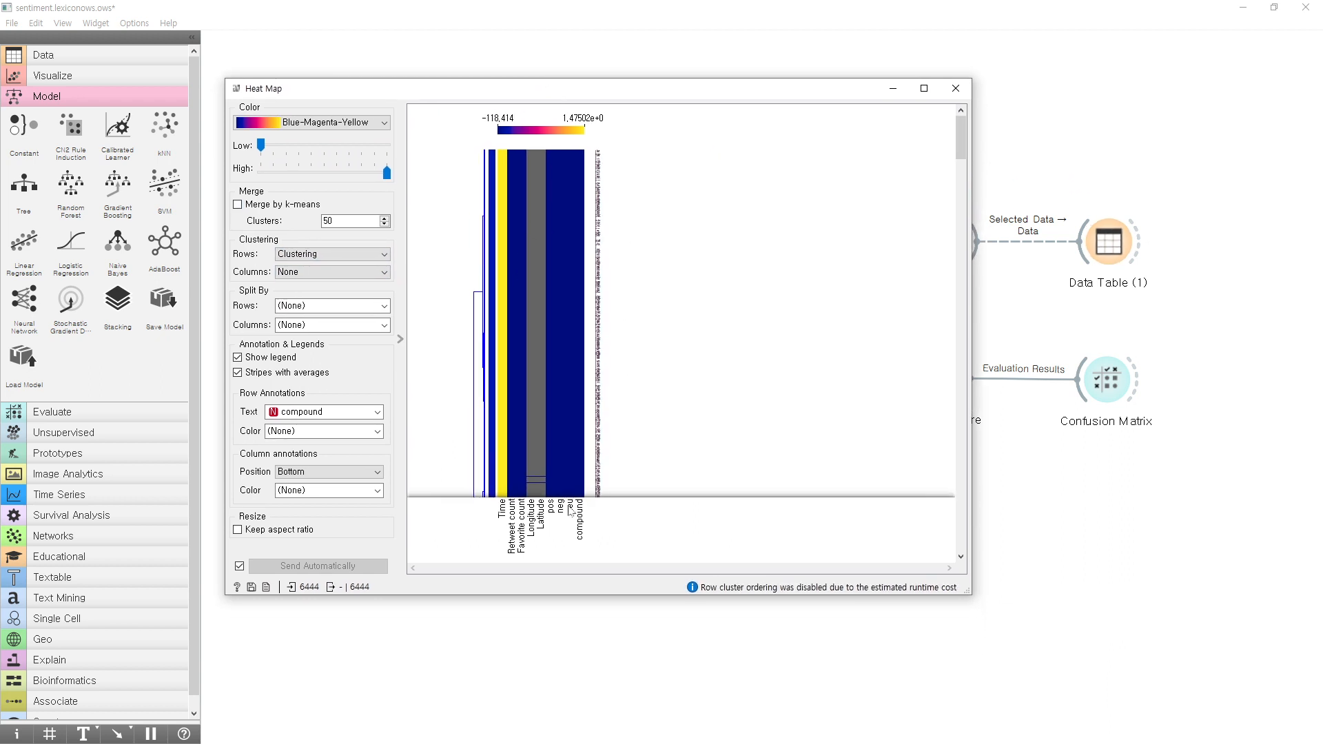
{"action": "left_click_drag", "start_coordinate": [531, 597], "coordinate": [527, 697]}
{"action": "left_click_drag", "start_coordinate": [961, 156], "coordinate": [961, 193]}
{"action": "scroll", "coordinate": [882, 147], "scroll_direction": "up", "scroll_amount": 3}
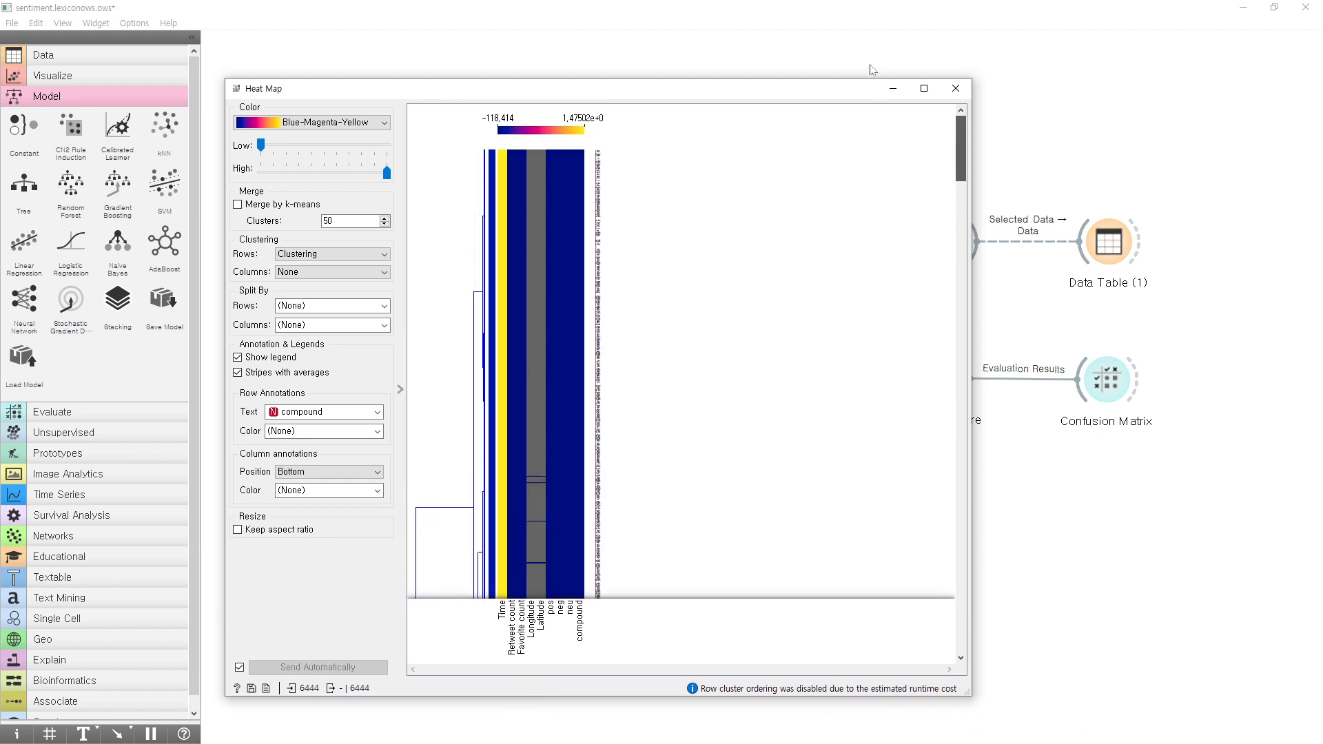
Turn on Keep aspect ratio for the heat map and look through the compound row annotations.
{"action": "left_click", "coordinate": [300, 535]}
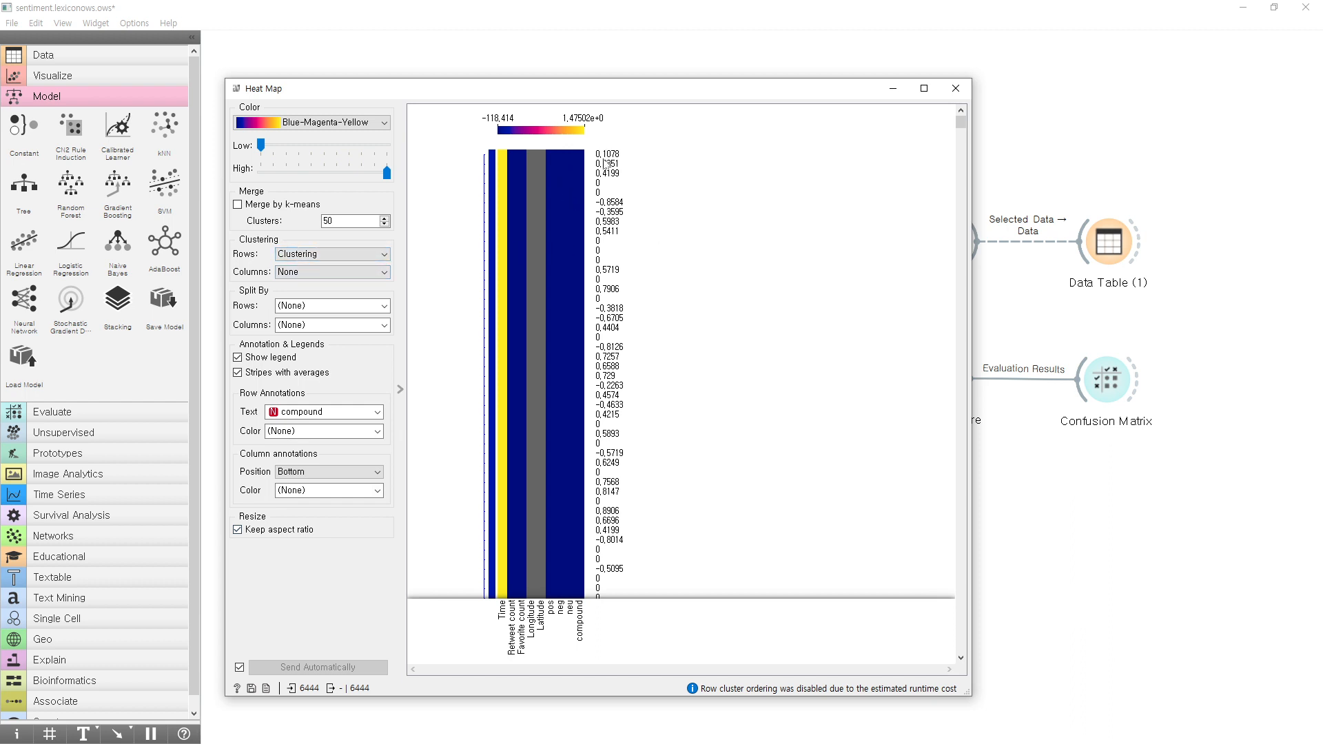
{"action": "scroll", "coordinate": [613, 344], "scroll_direction": "down", "scroll_amount": 5}
{"action": "scroll", "coordinate": [615, 352], "scroll_direction": "up", "scroll_amount": 5}
Merge the heat map rows by k-means into 50 clusters and look through the merged row annotations.
{"action": "left_click", "coordinate": [265, 208]}
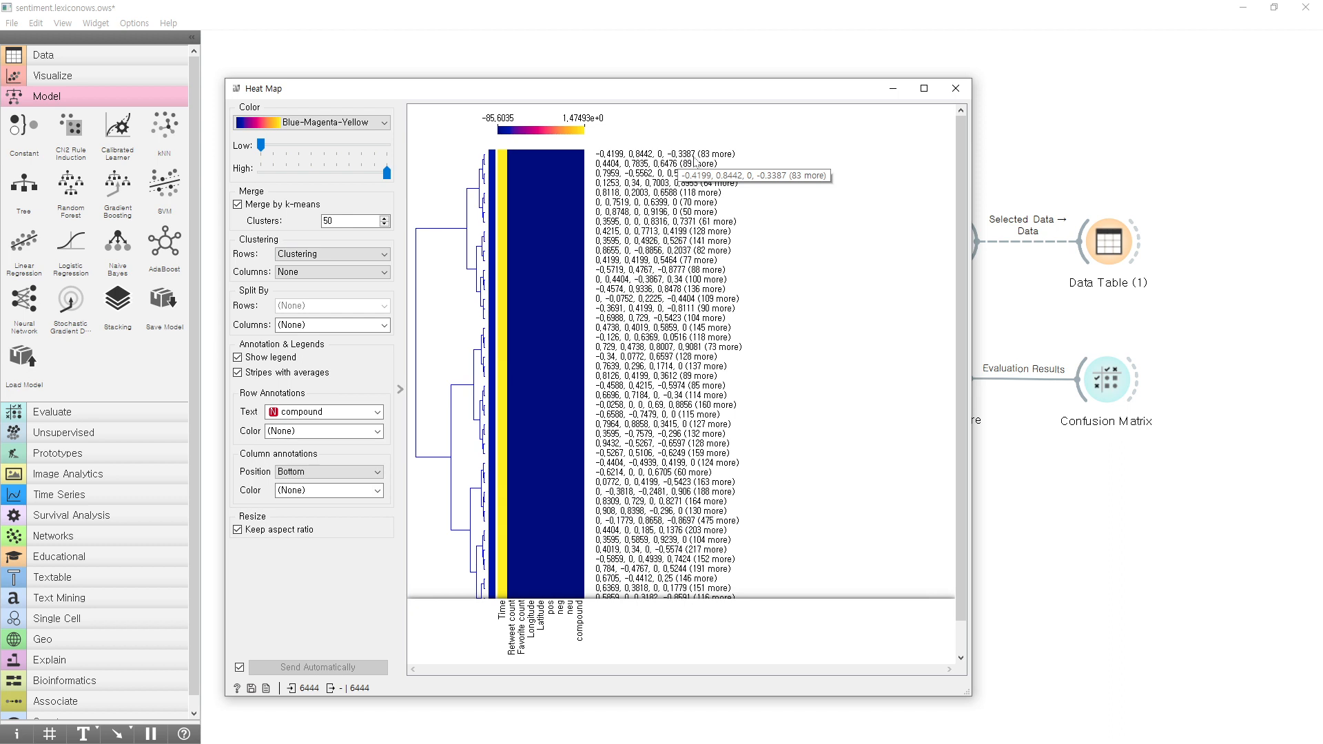
{"action": "scroll", "coordinate": [810, 340], "scroll_direction": "down", "scroll_amount": 1}
{"action": "scroll", "coordinate": [858, 320], "scroll_direction": "up", "scroll_amount": 1}
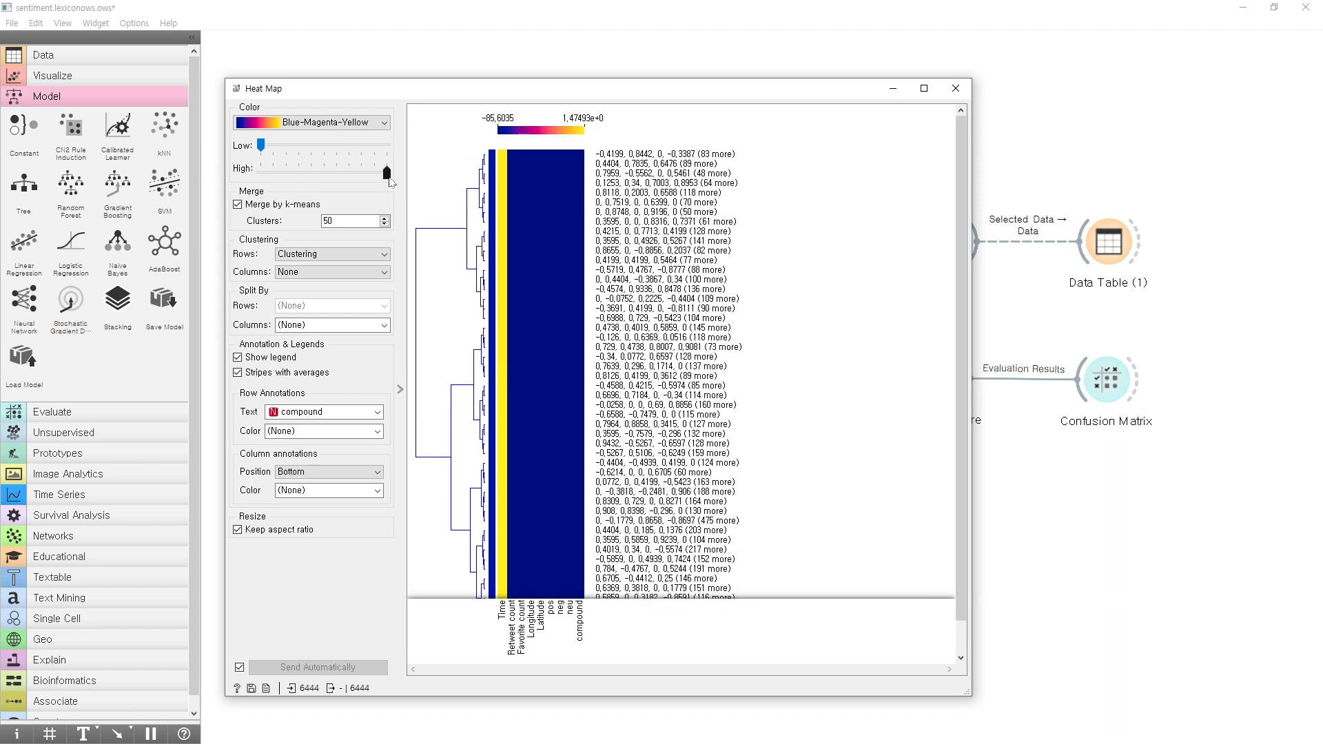
Select the uppermost large branch of the row dendrogram and close the Heat Map.
{"action": "left_click_drag", "start_coordinate": [387, 172], "coordinate": [566, 205]}
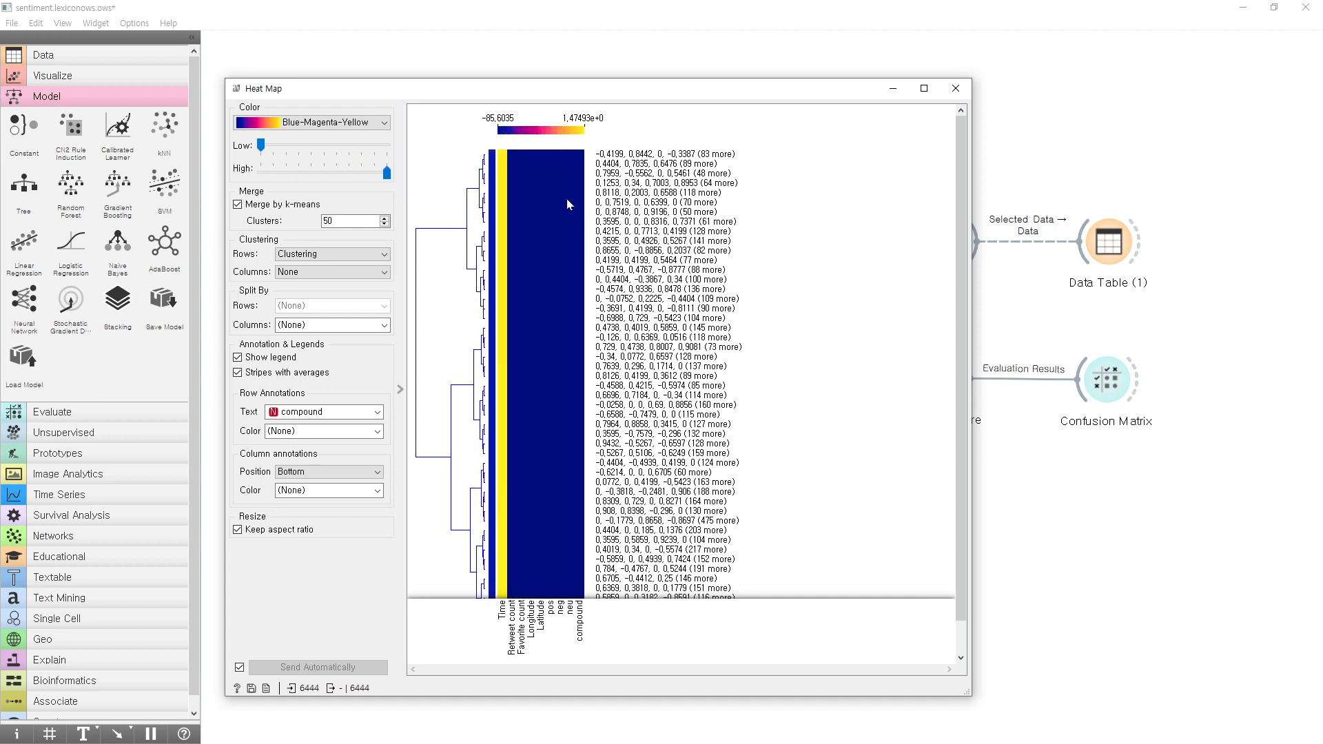
{"action": "left_click", "coordinate": [474, 215]}
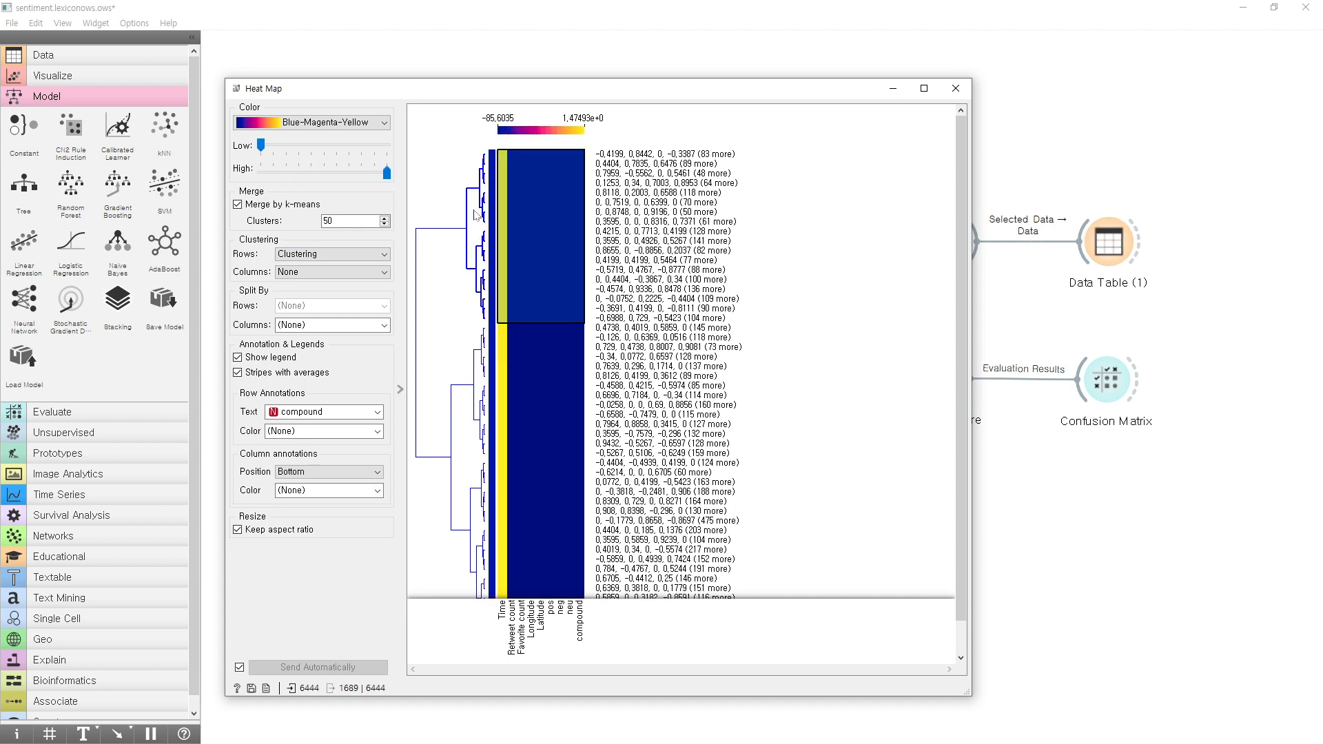
{"action": "left_click", "coordinate": [958, 86]}
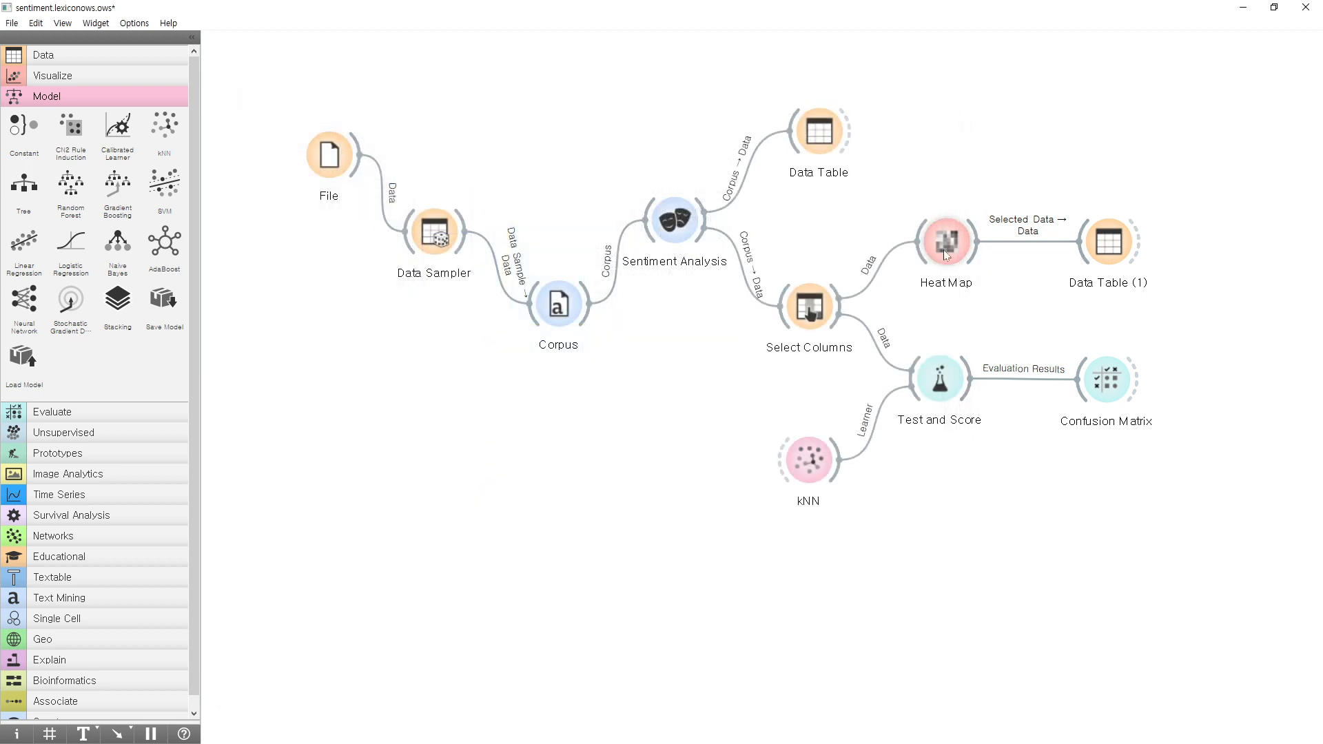
Select only the eighth merged row in the Heat Map, view its instances in Data Table (1), and close both windows.
{"action": "double_click", "coordinate": [943, 250]}
{"action": "left_click", "coordinate": [572, 222]}
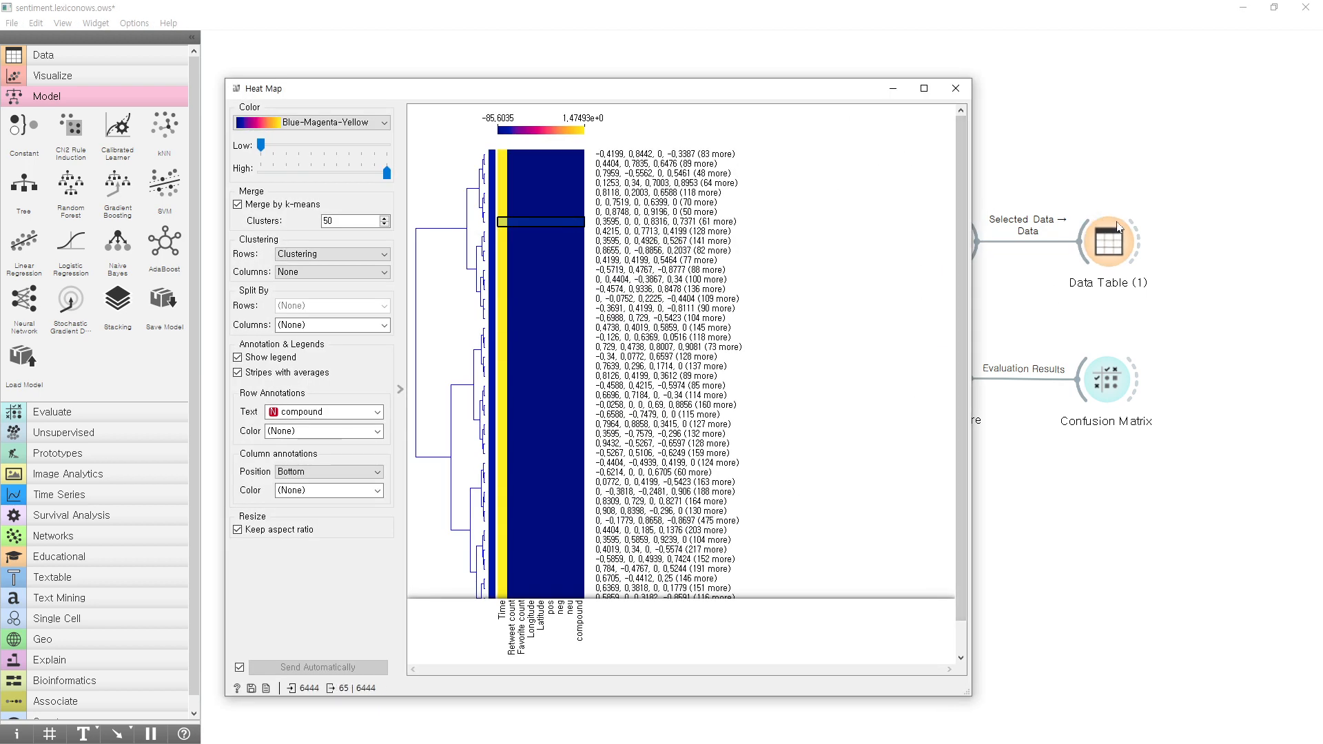
{"action": "left_click", "coordinate": [1114, 238]}
{"action": "double_click", "coordinate": [1113, 241]}
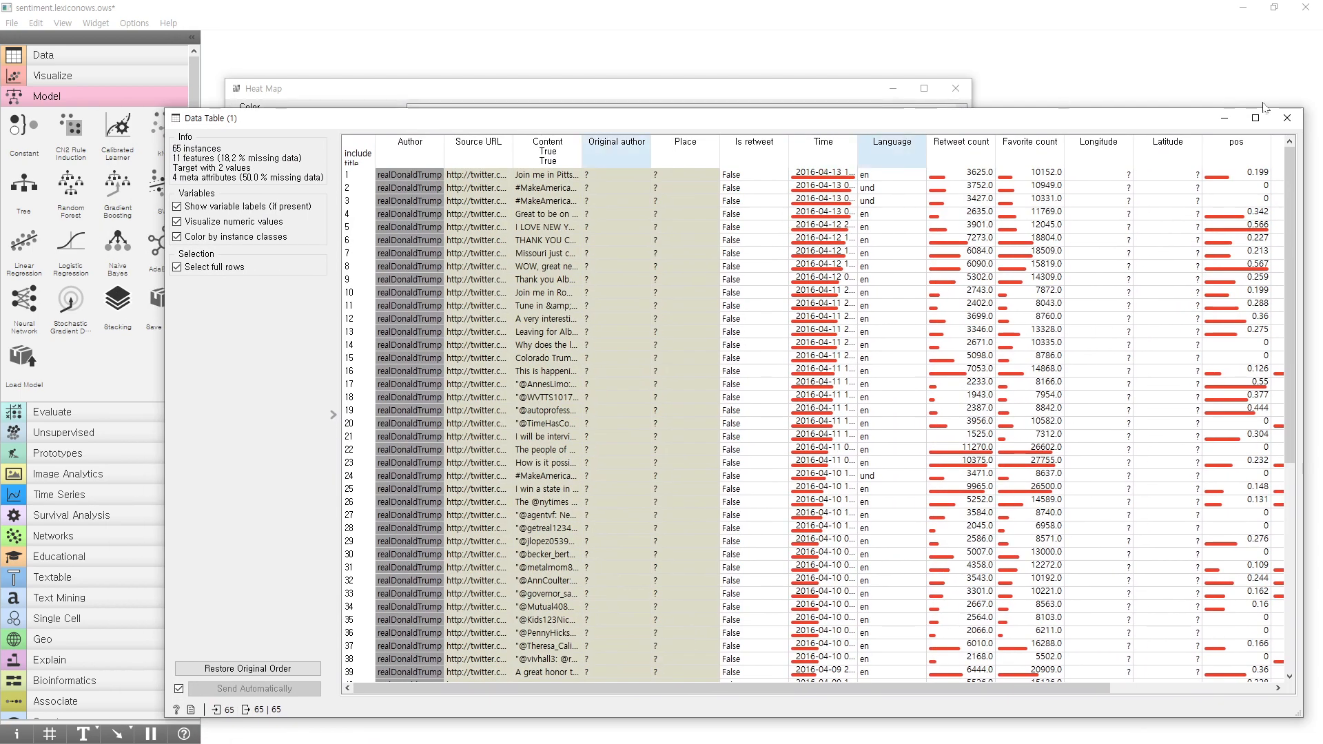
{"action": "left_click", "coordinate": [1286, 118]}
{"action": "left_click", "coordinate": [955, 88]}
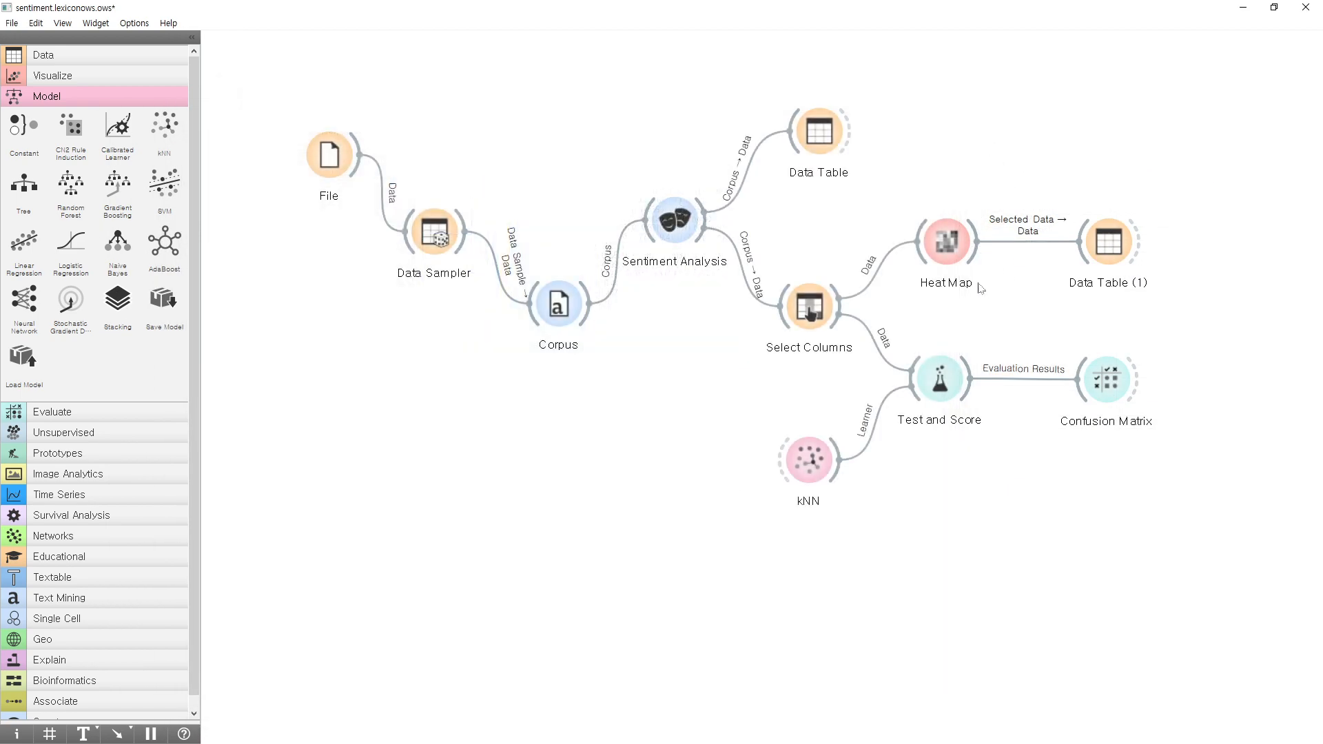
Shift Heat Map and Data Table (1) slightly up and to the left, and nudge kNN a little to the right.
{"action": "left_click", "coordinate": [933, 237]}
{"action": "left_click_drag", "start_coordinate": [1127, 254], "coordinate": [1108, 239]}
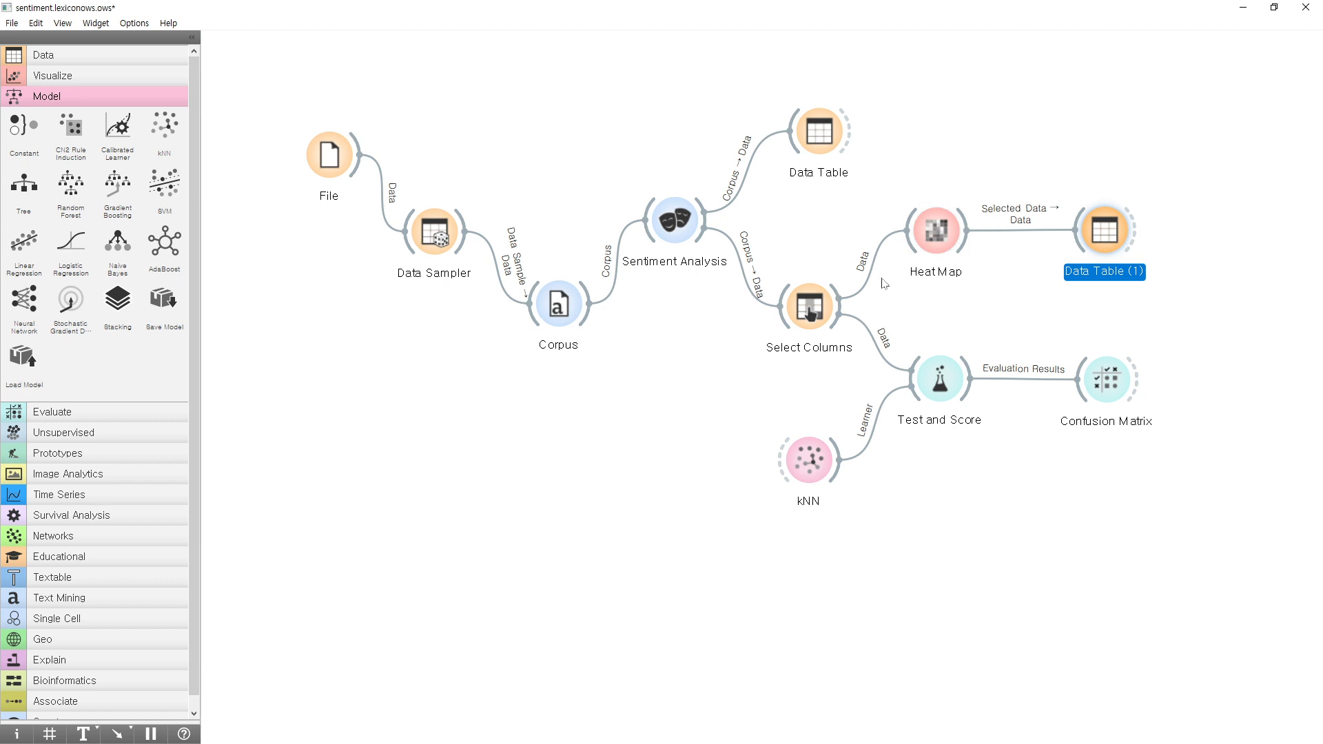
{"action": "left_click", "coordinate": [819, 310]}
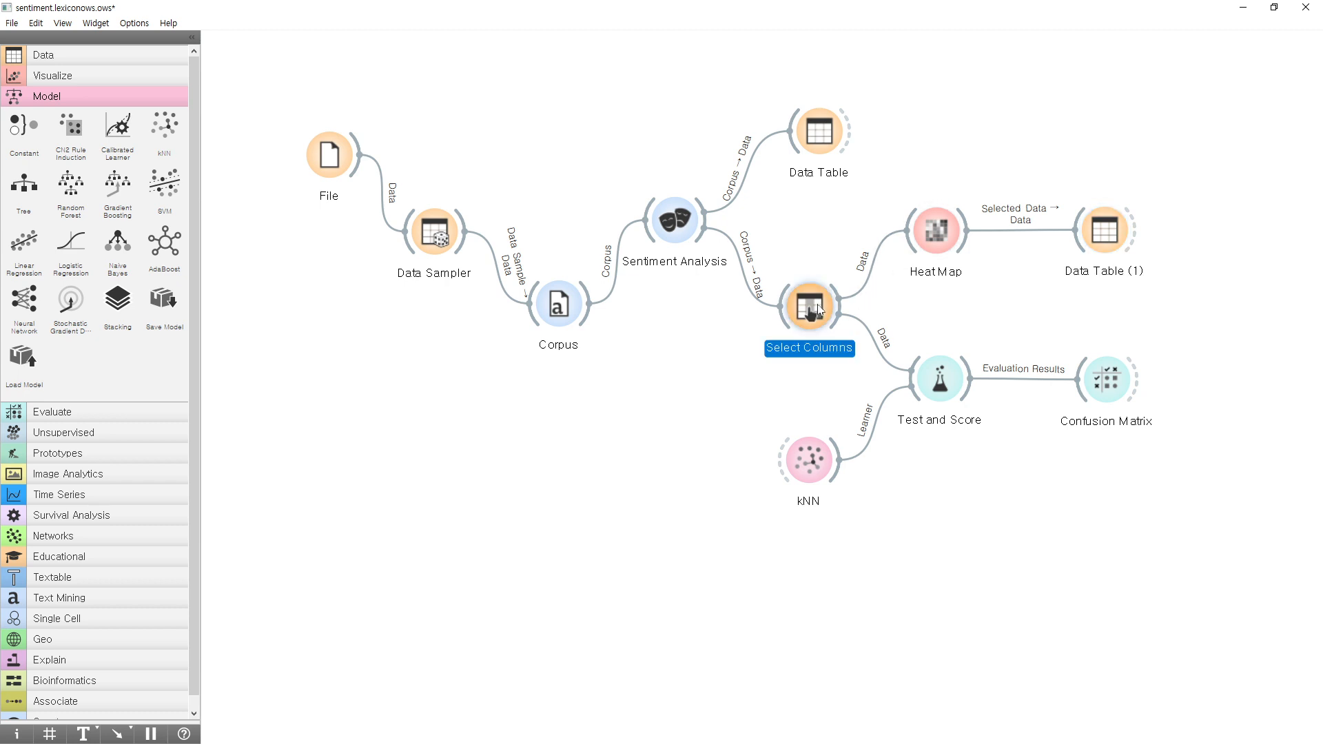
{"action": "left_click", "coordinate": [813, 466]}
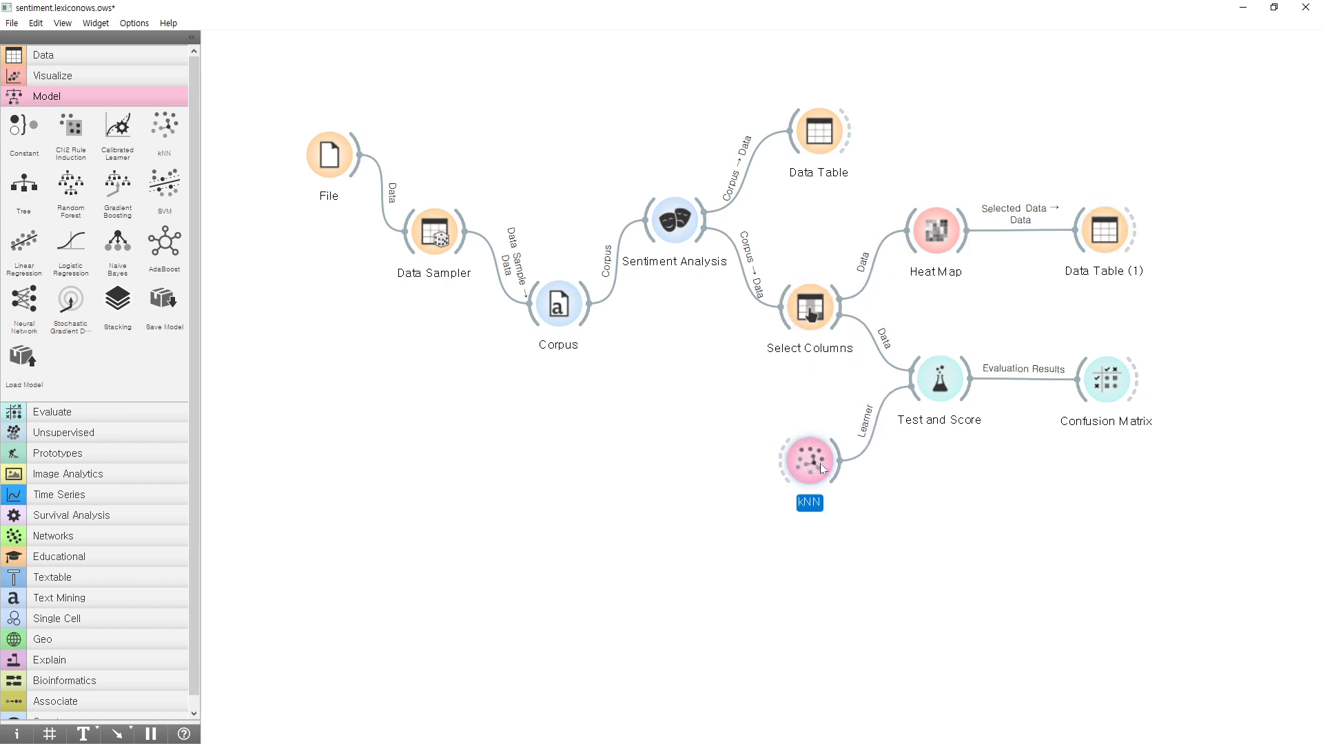
{"action": "left_click_drag", "start_coordinate": [825, 463], "coordinate": [829, 463]}
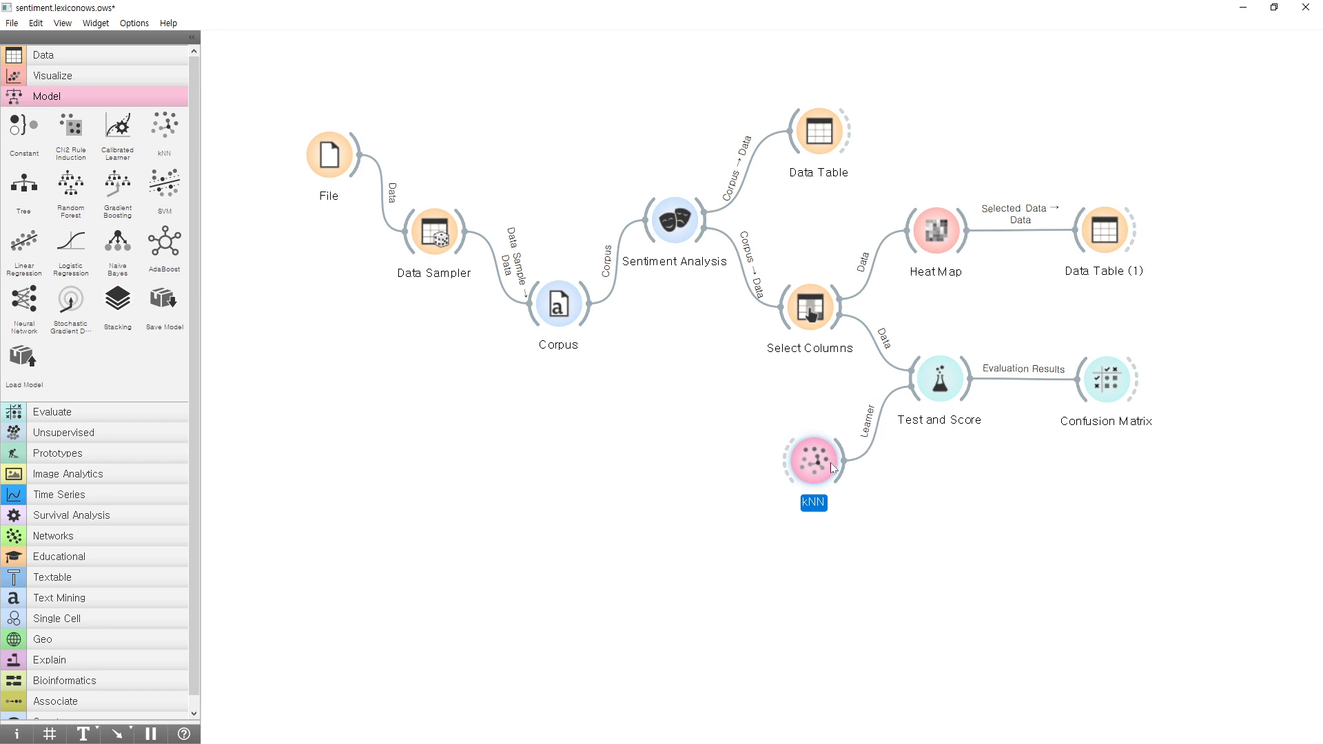
Nudge the Data Table fed by Sentiment Analysis slightly left and kNN a little further right.
{"action": "left_click", "coordinate": [810, 313]}
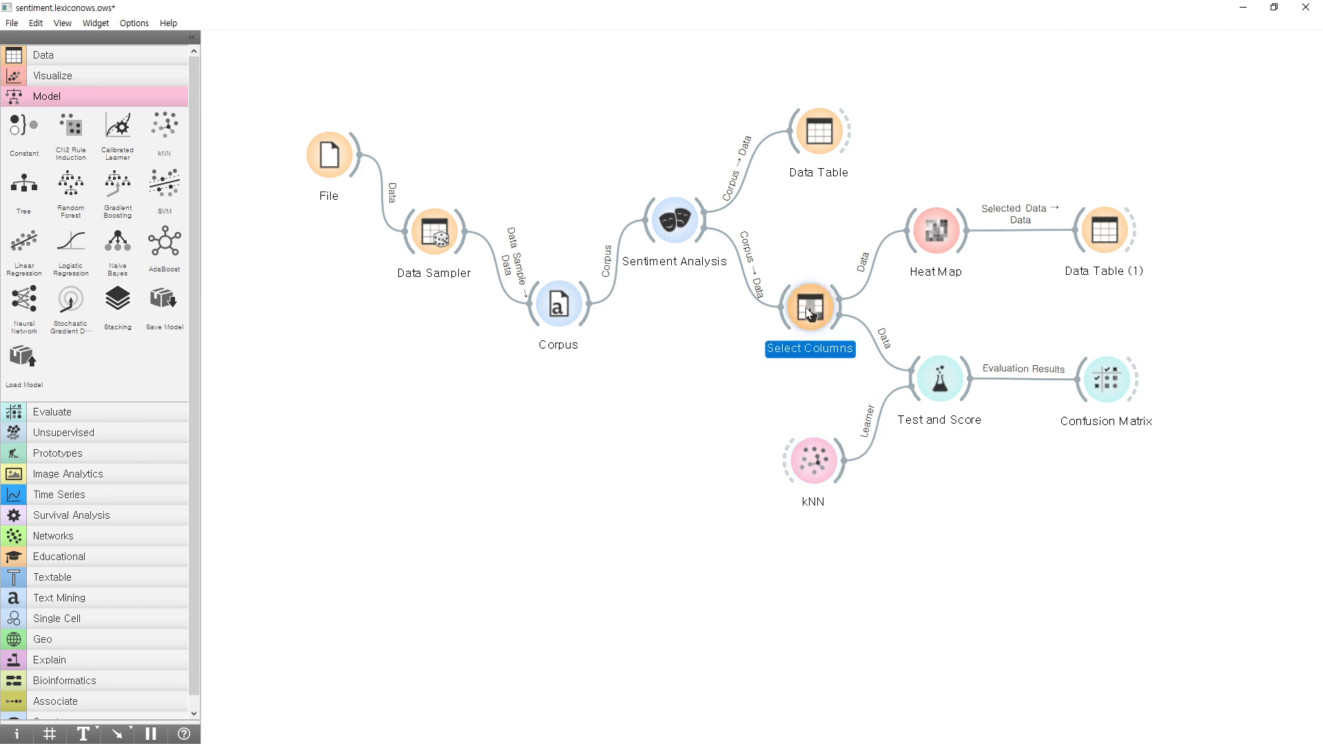
{"action": "left_click_drag", "start_coordinate": [820, 135], "coordinate": [809, 138]}
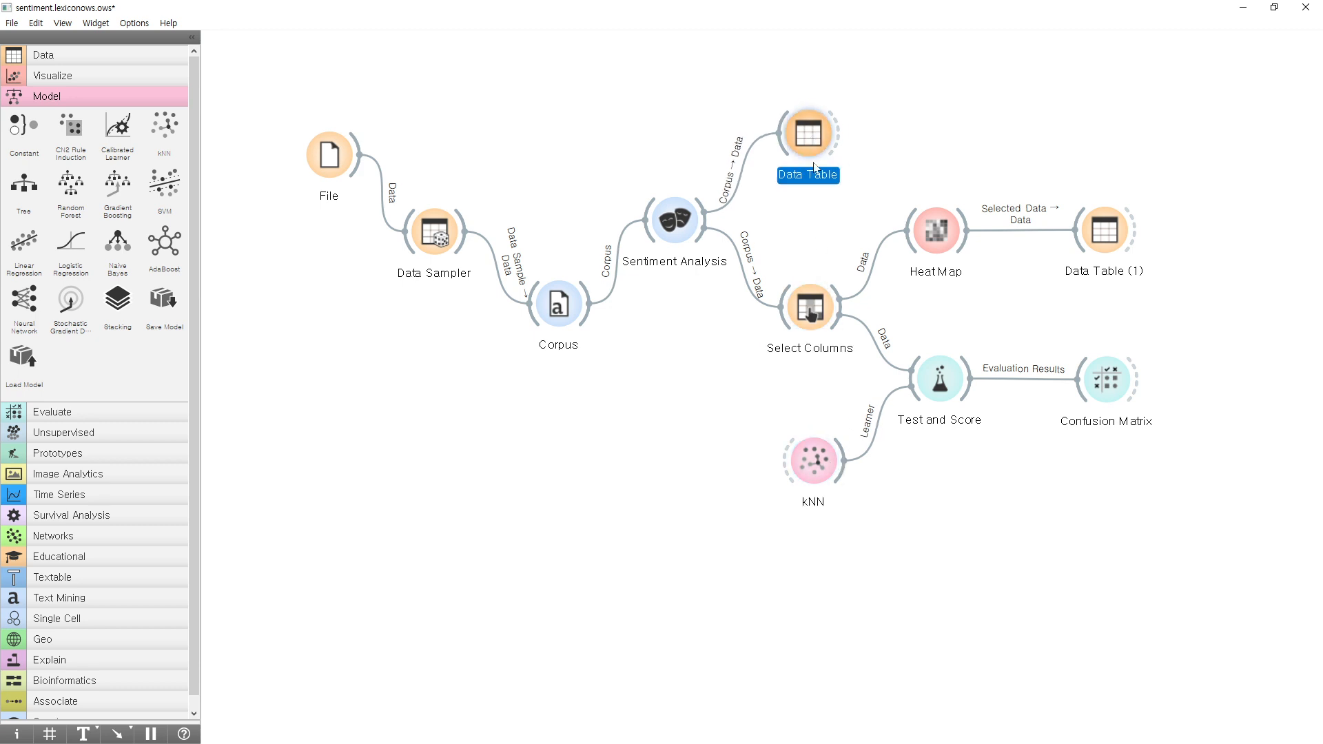
{"action": "left_click", "coordinate": [810, 310]}
{"action": "left_click", "coordinate": [824, 454]}
{"action": "left_click_drag", "start_coordinate": [823, 455], "coordinate": [831, 454]}
Check the Data Sampler's sampling settings and kNN's Confusion Matrix, closing each window after viewing.
{"action": "double_click", "coordinate": [434, 248]}
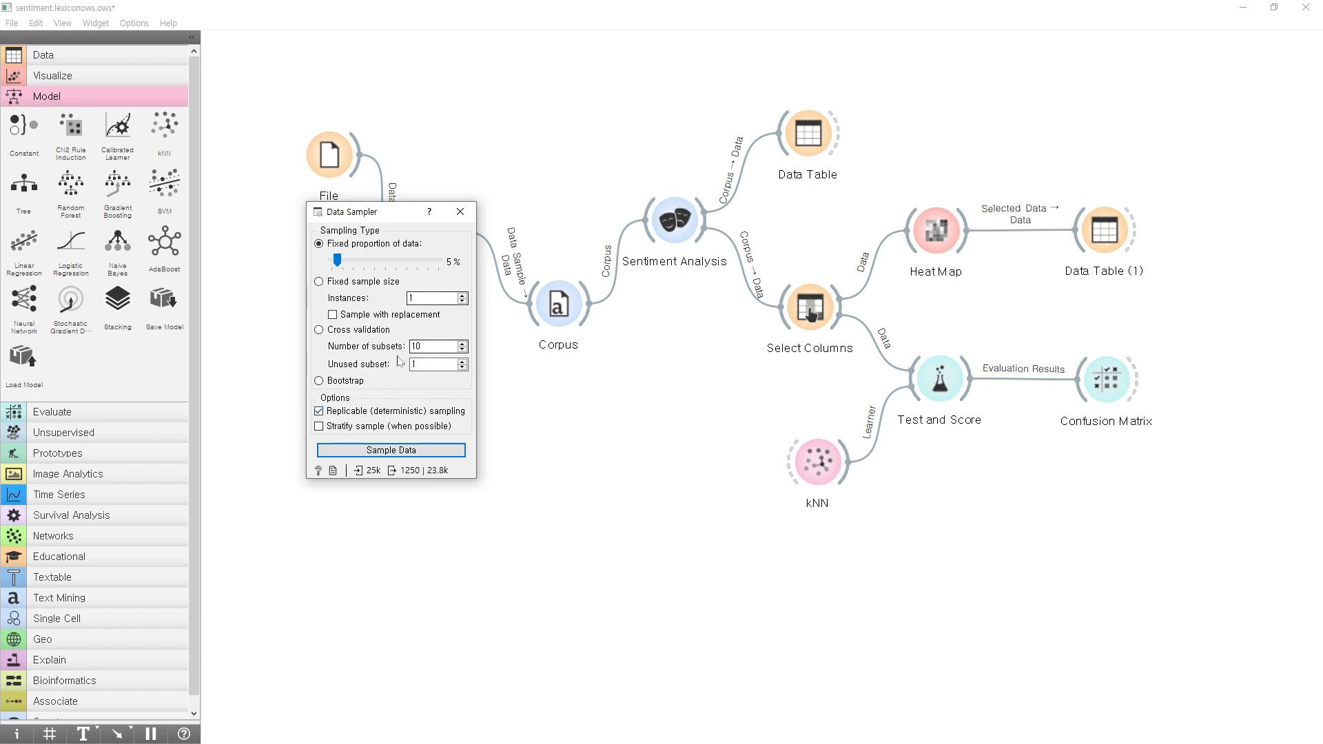
{"action": "left_click", "coordinate": [460, 212]}
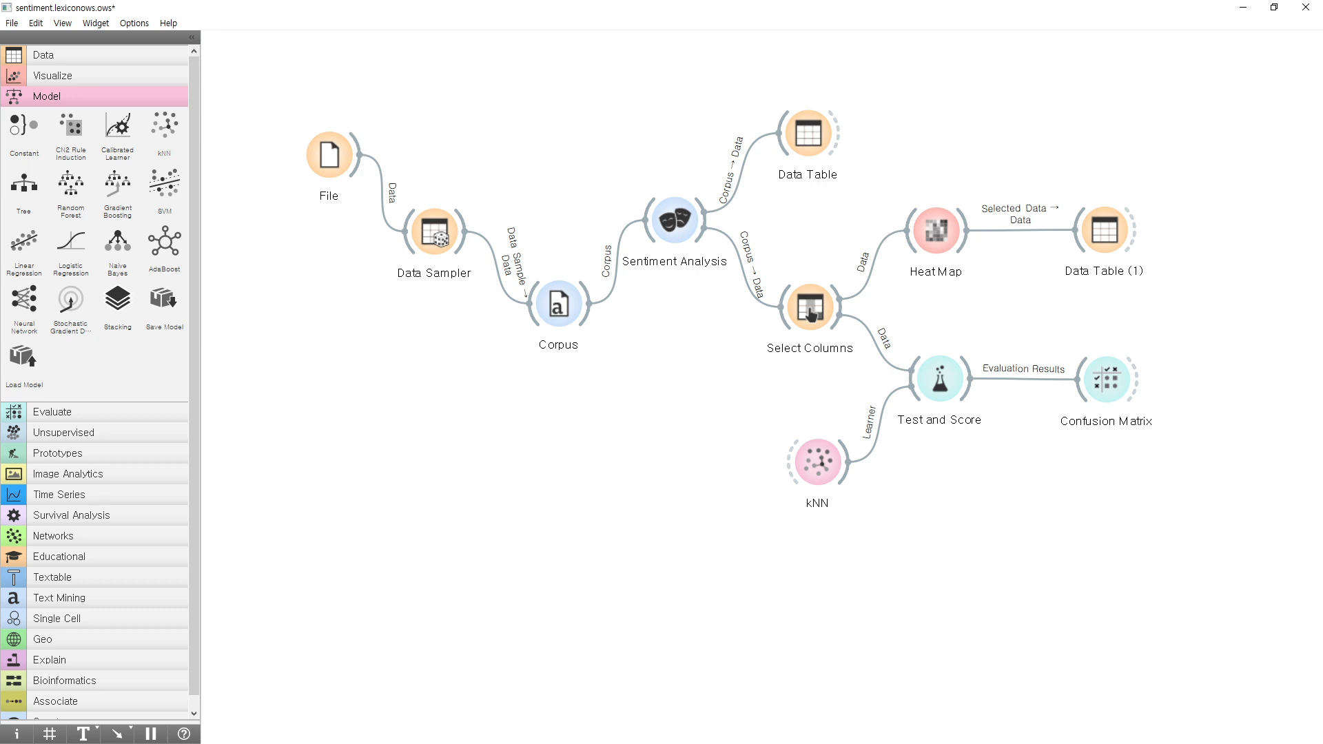
{"action": "double_click", "coordinate": [1106, 379]}
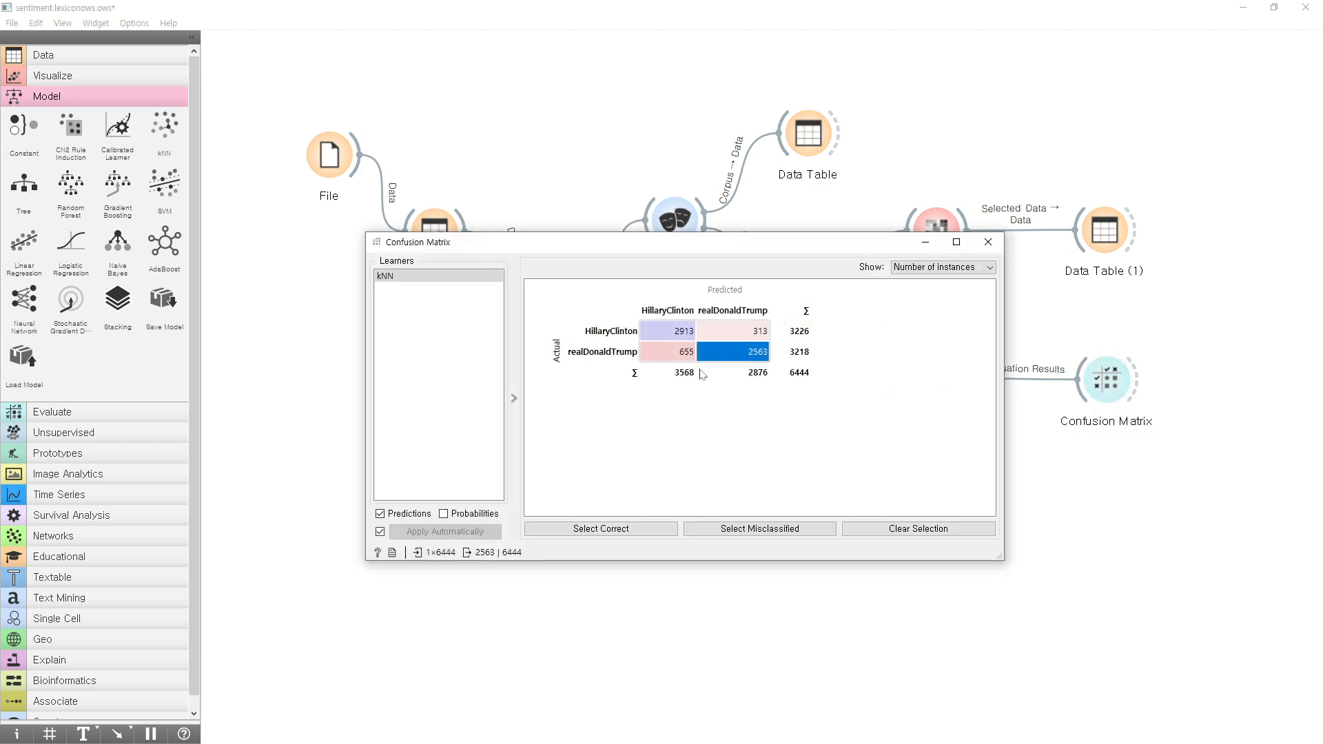
{"action": "left_click", "coordinate": [988, 241]}
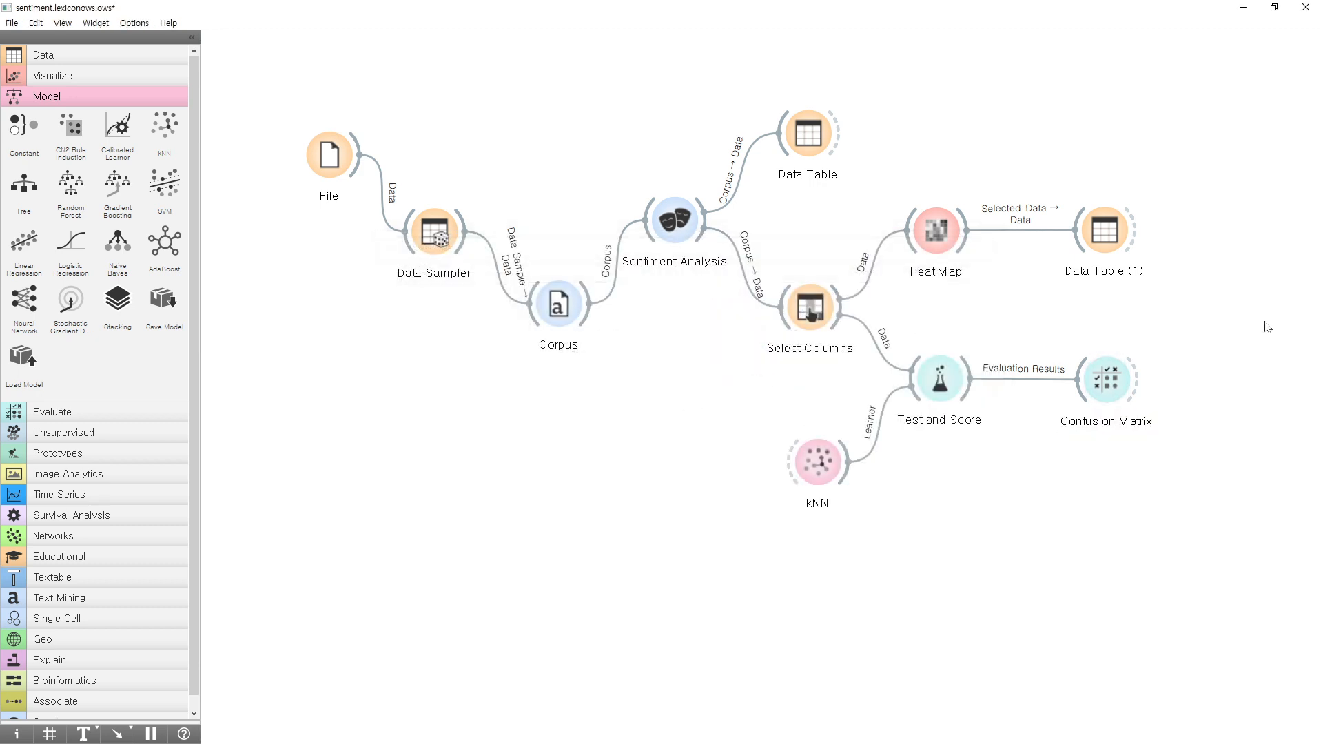